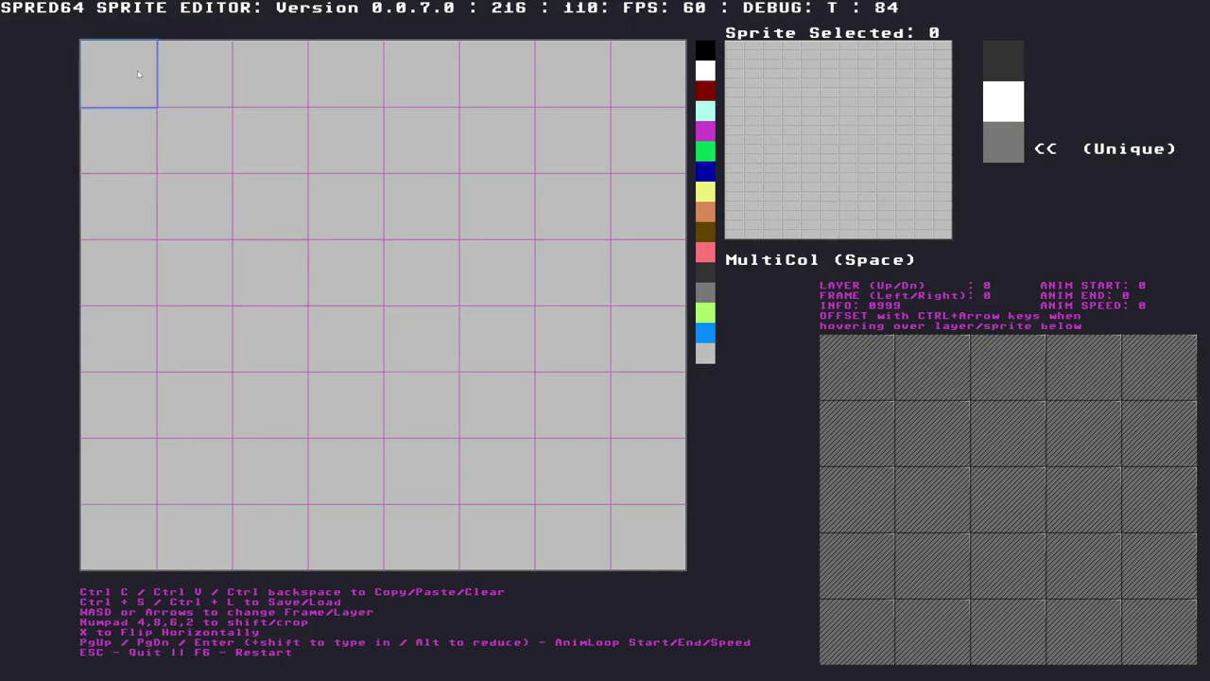
Draw a square grey face outline in multicolour sprite 0
click(159, 149)
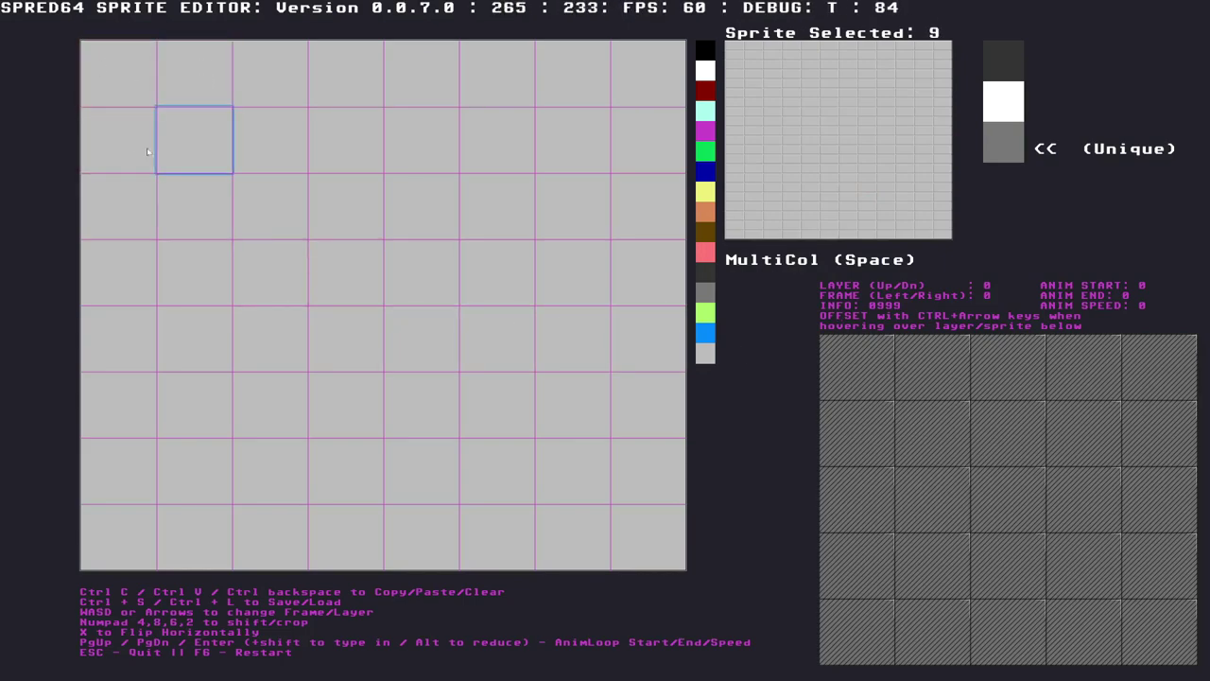
click(142, 85)
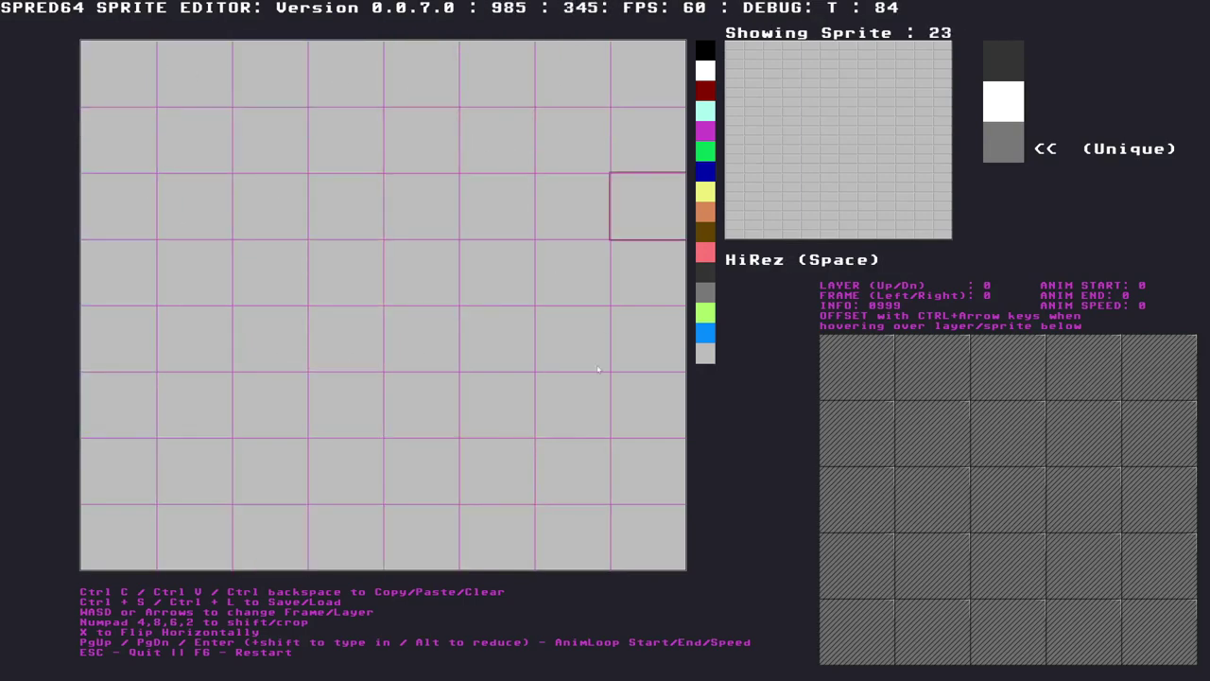
click(111, 76)
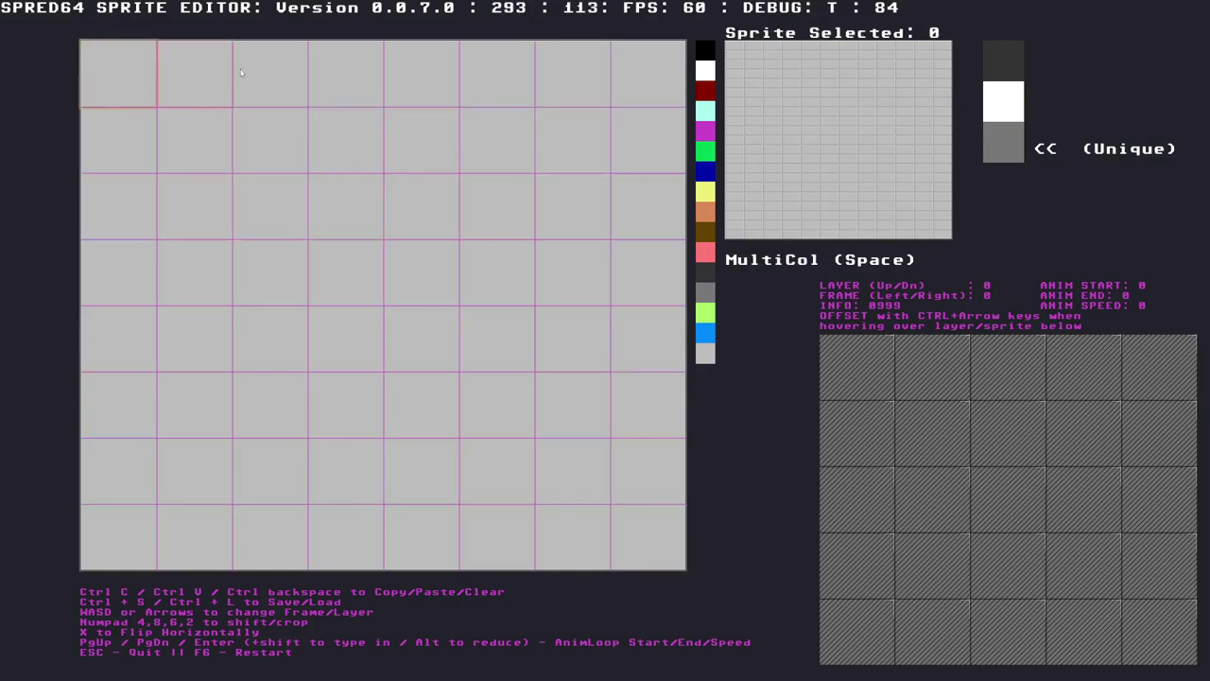
mouse_move(771, 72)
mouse_down()
mouse_move(771, 156)
mouse_move(792, 74)
mouse_move(895, 75)
mouse_move(904, 114)
mouse_move(903, 196)
mouse_move(784, 196)
mouse_move(839, 196)
mouse_move(904, 129)
mouse_up()
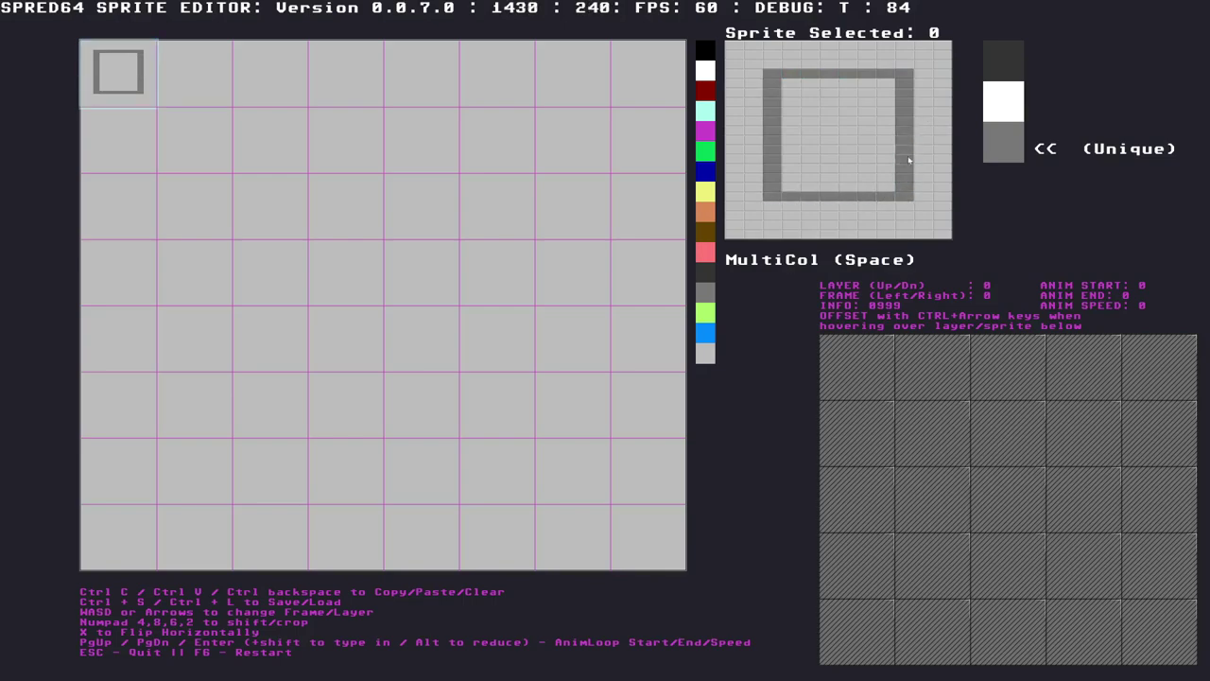
Add two vertical grey bars as eyes inside the square outline of sprite 0, keeping it in MultiCol mode
key(space)
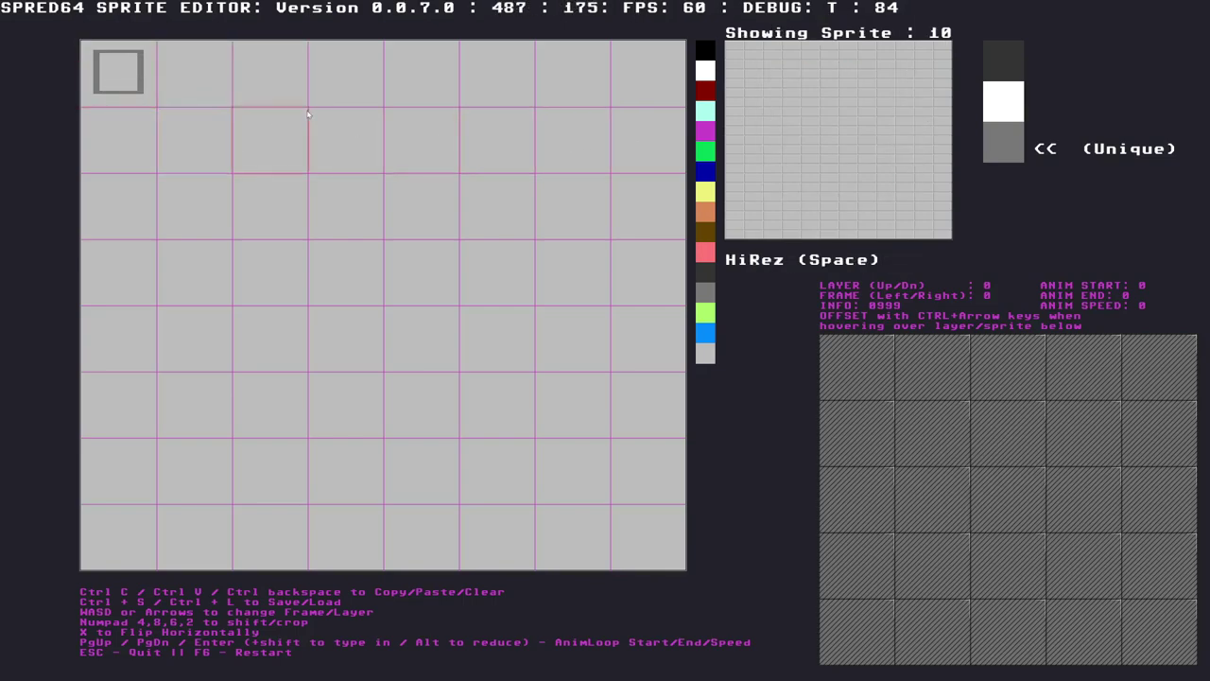
click(132, 89)
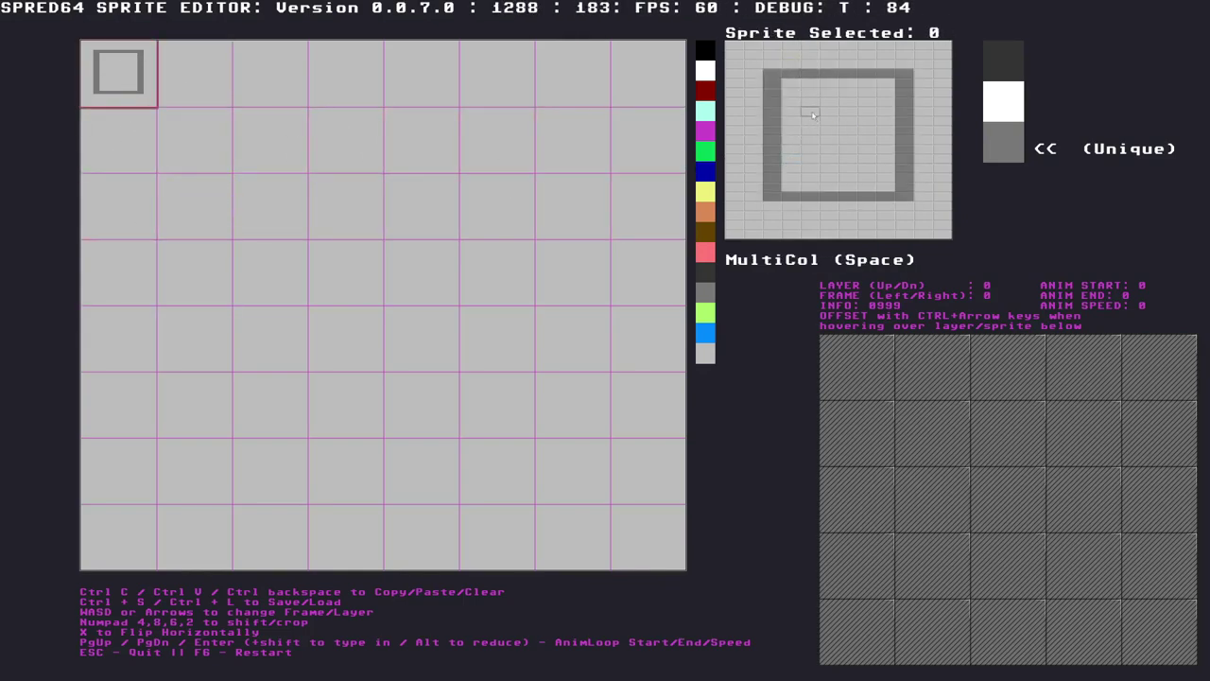
drag(810, 99, 811, 151)
drag(865, 107, 866, 151)
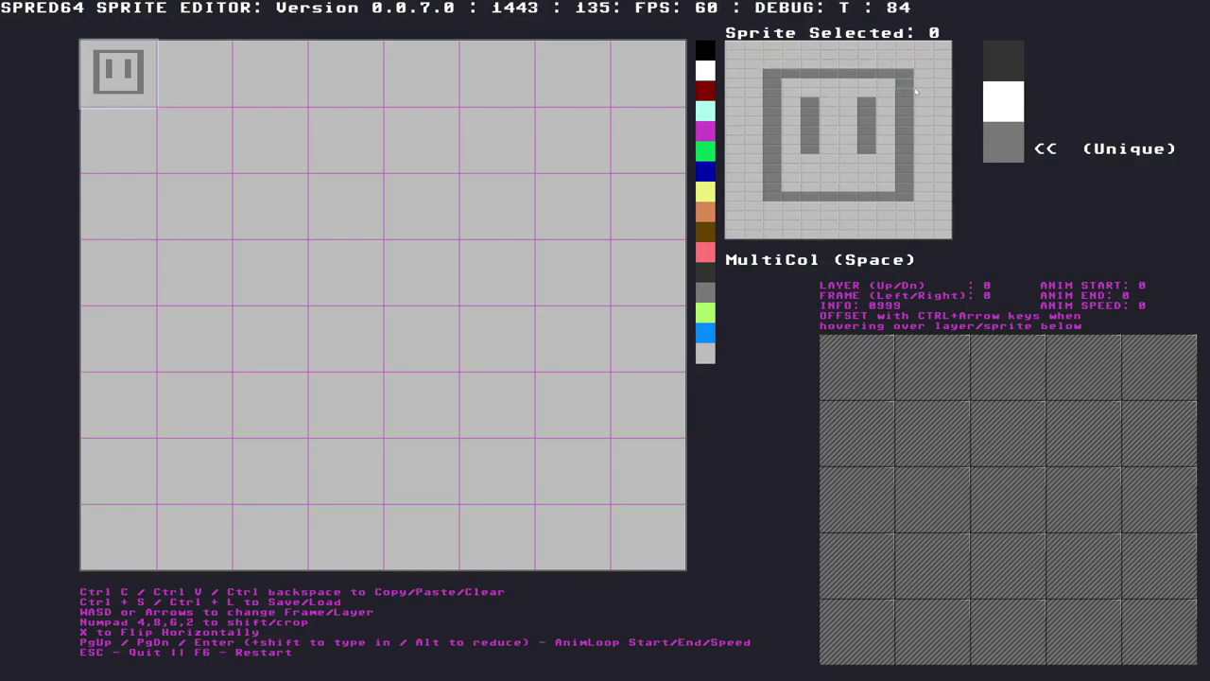
Compare how sprite 0 looks in HiRez and MultiCol modes
key(space)
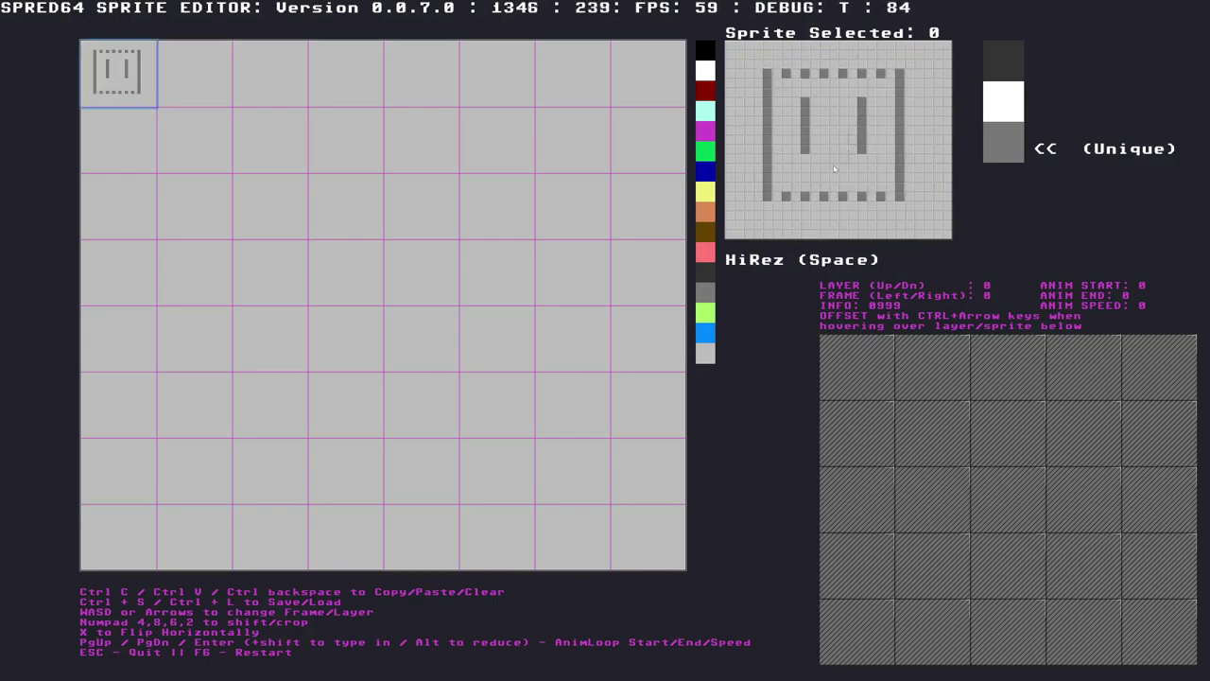
key(space)
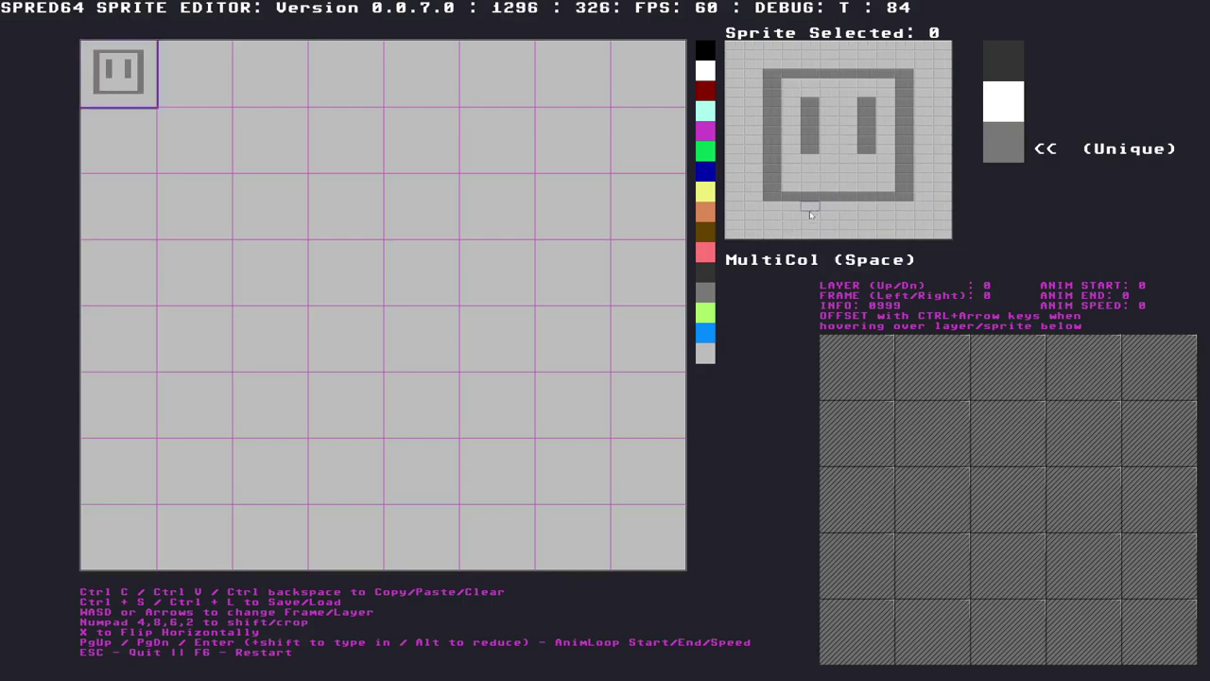
key(space)
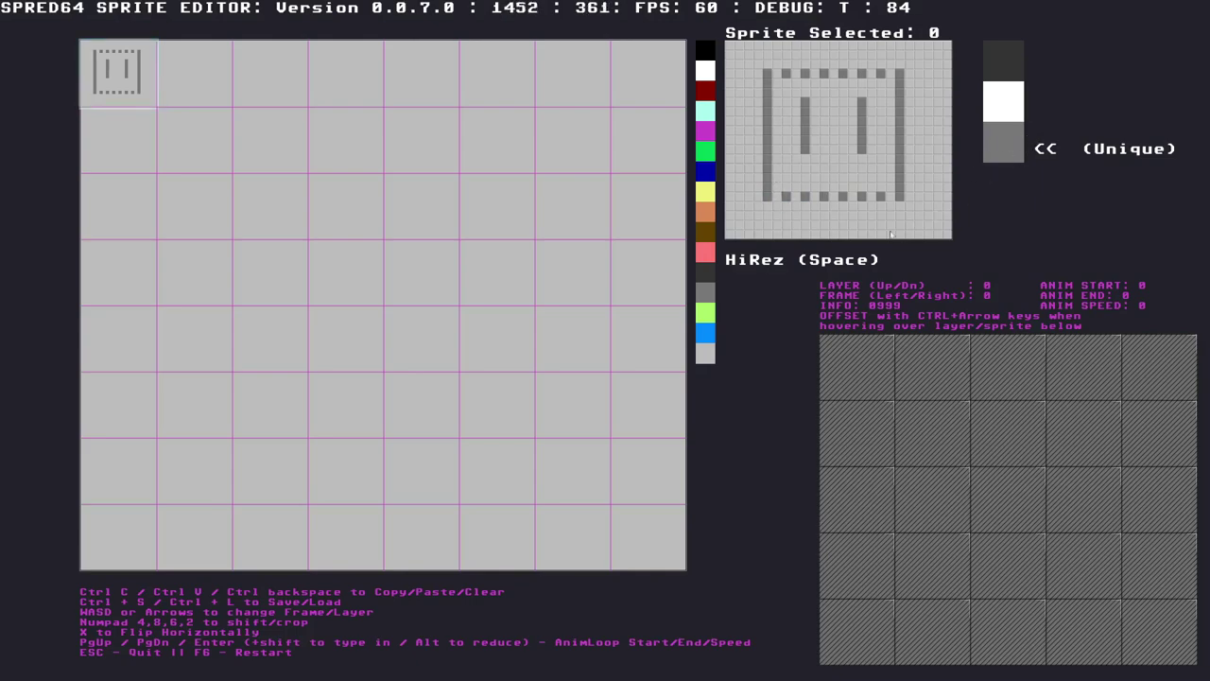
key(space)
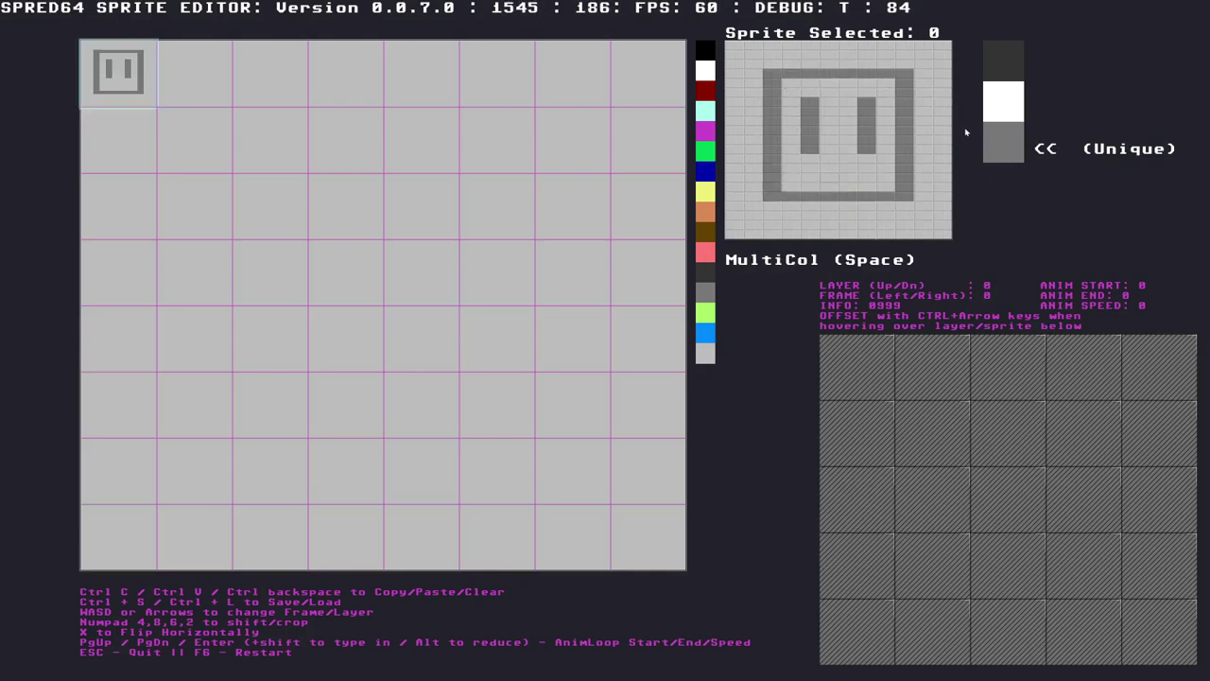
Paint dark grey hair over the top and sides of the face and fill the face interior with white
click(1007, 74)
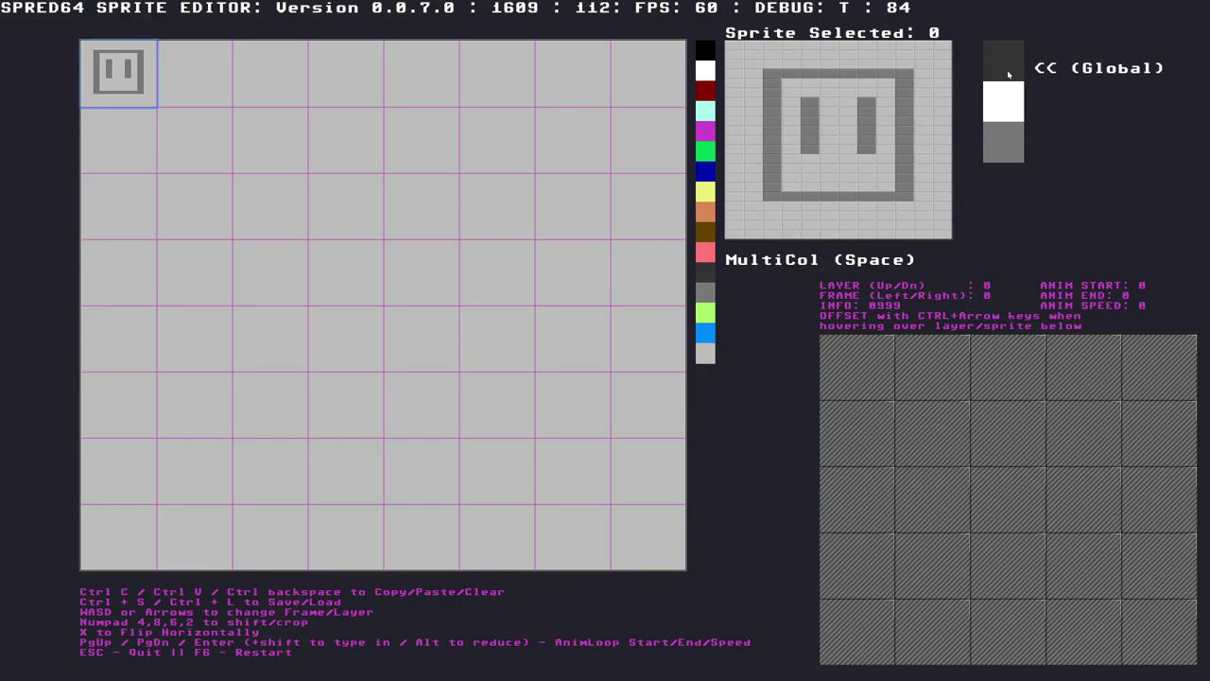
mouse_move(760, 77)
mouse_down()
mouse_move(754, 134)
mouse_move(802, 68)
mouse_move(913, 66)
mouse_move(925, 135)
mouse_up()
click(1003, 114)
mouse_move(787, 87)
mouse_down()
mouse_move(791, 179)
mouse_move(811, 180)
mouse_move(830, 151)
mouse_move(834, 90)
mouse_move(819, 89)
mouse_move(855, 81)
mouse_move(884, 134)
mouse_move(881, 181)
mouse_move(848, 114)
mouse_move(847, 178)
mouse_up()
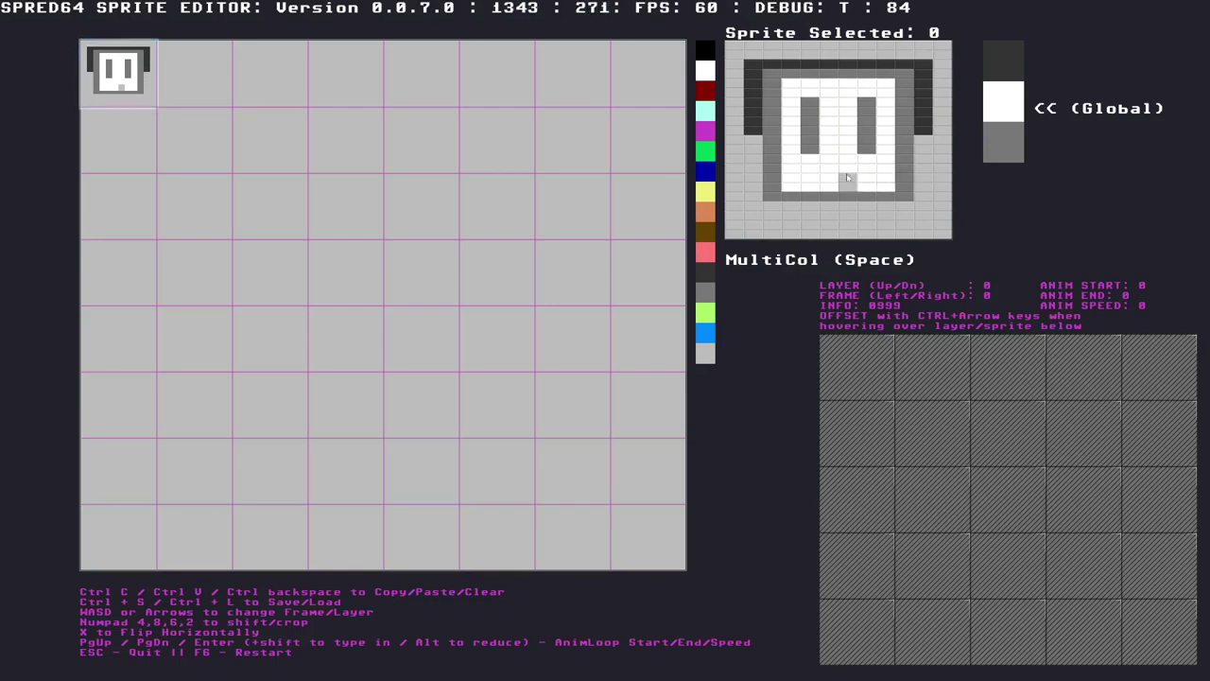
Add dark grey hair spikes above the head and draw a dark grey mouth below the eyes
click(1004, 61)
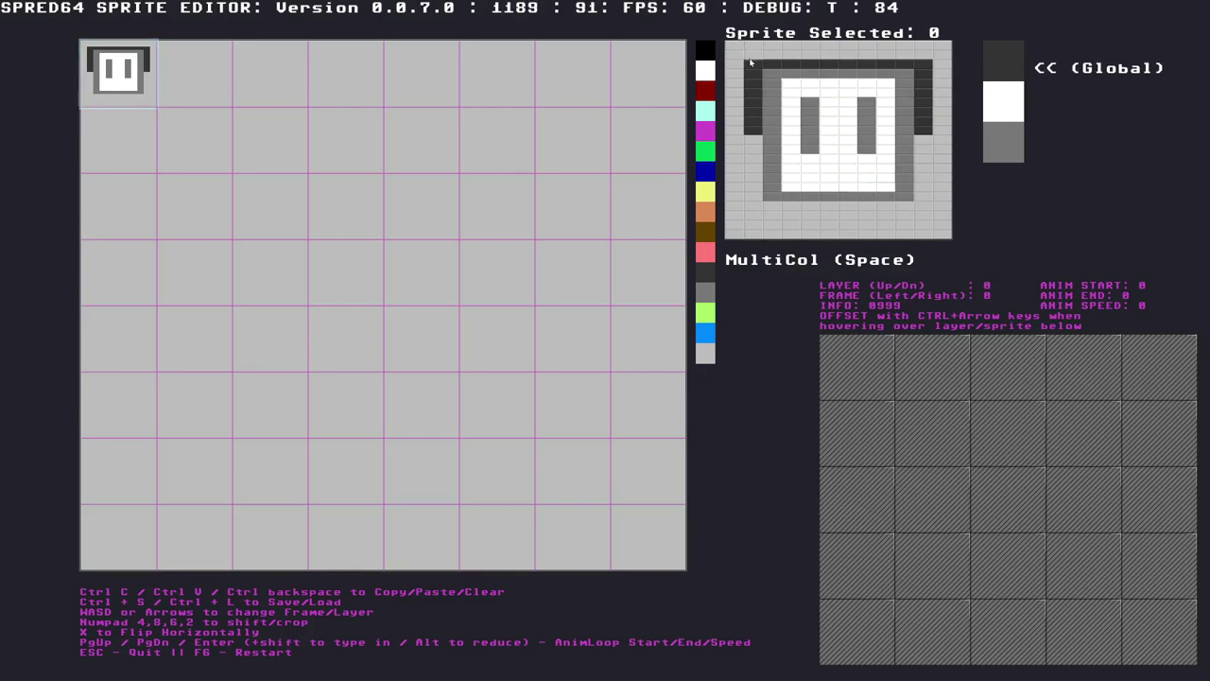
drag(750, 63, 924, 59)
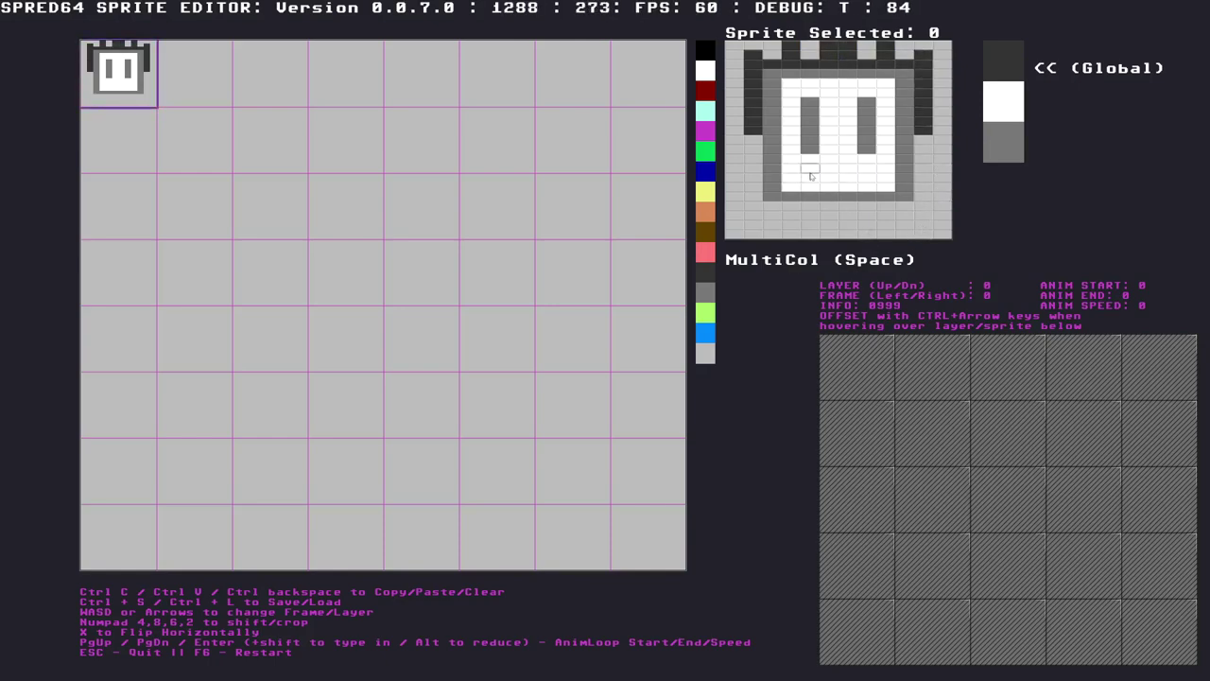
mouse_move(810, 171)
mouse_down()
mouse_move(866, 170)
mouse_move(818, 178)
mouse_up()
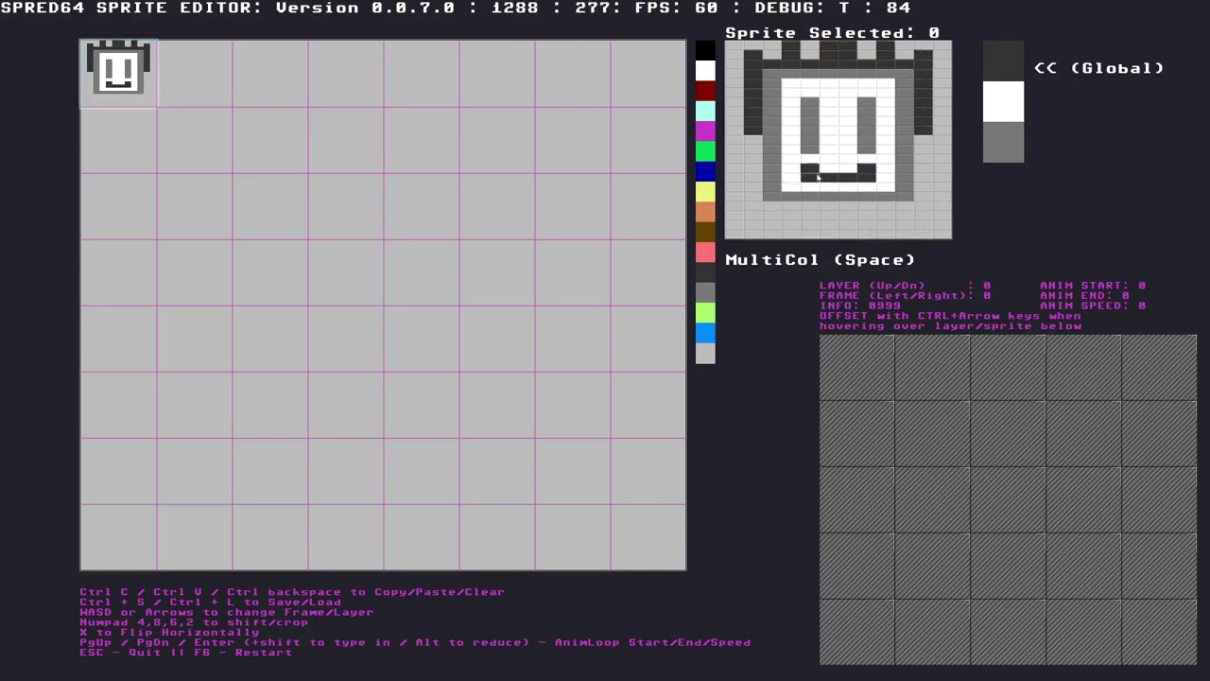
Reshape the mouth into a smile with white, add a short grey line above it and shorten the eyes
click(998, 115)
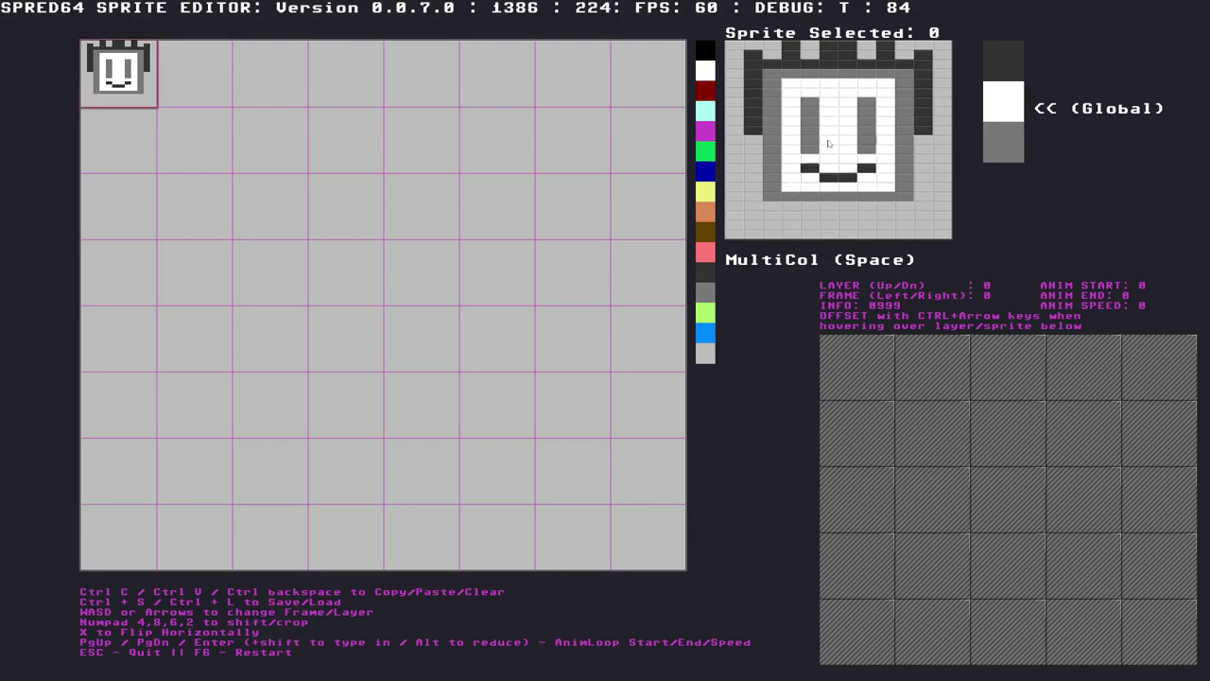
key(3)
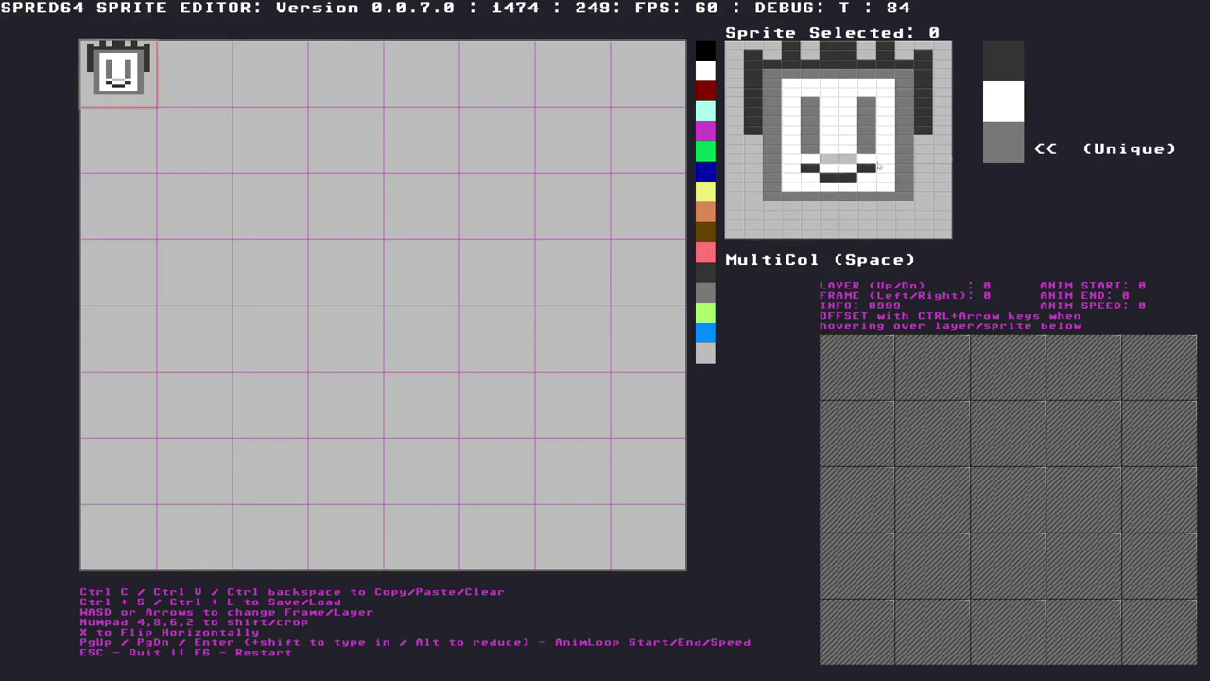
drag(857, 159, 845, 161)
click(1002, 111)
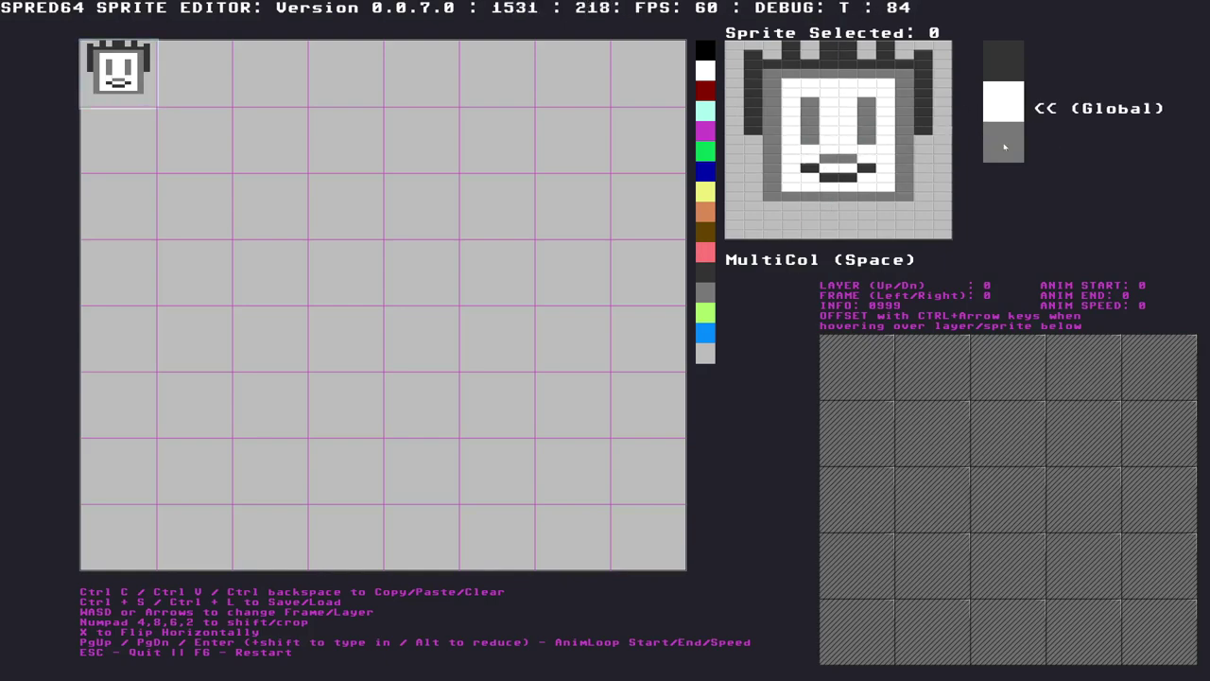
Try several palette colours for sprite 0's unique colour and settle on light yellow
click(1020, 147)
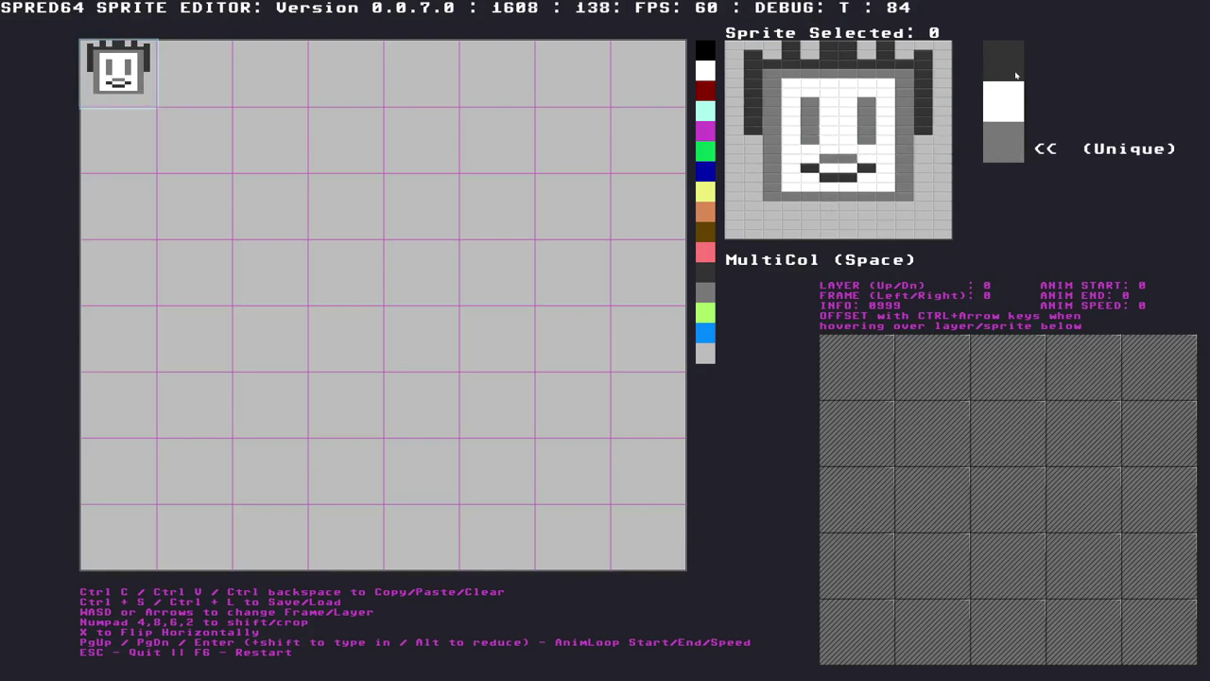
click(701, 150)
click(708, 173)
click(707, 211)
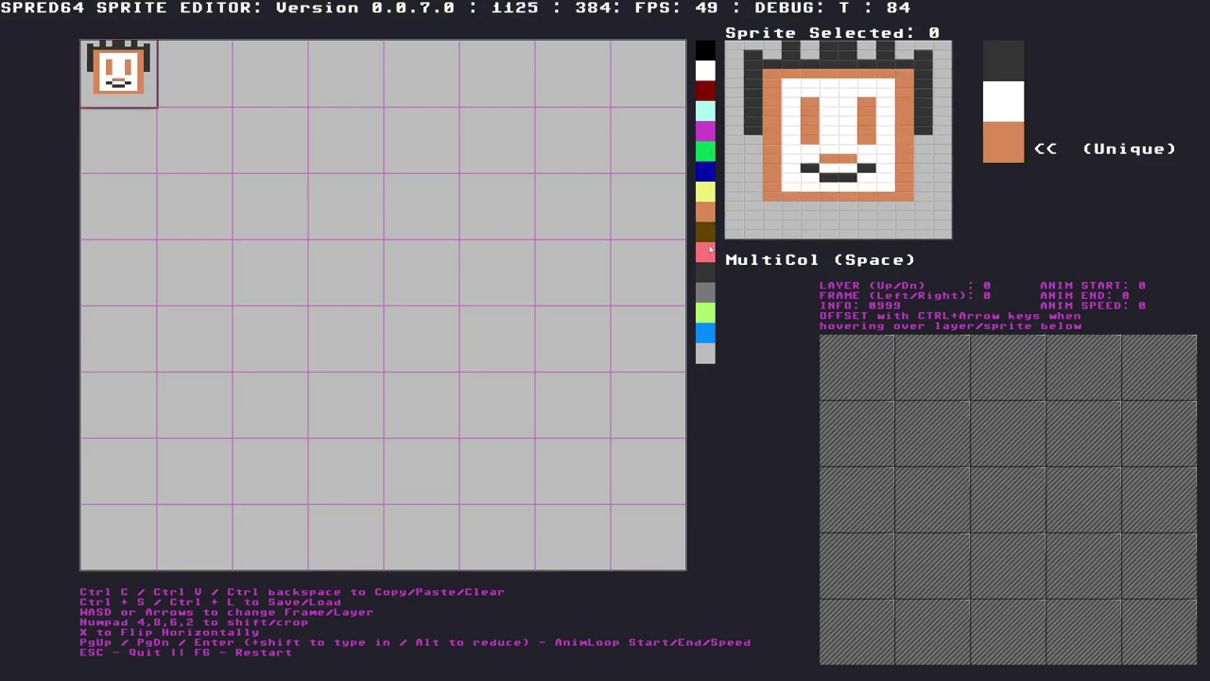
click(706, 274)
click(707, 310)
click(706, 253)
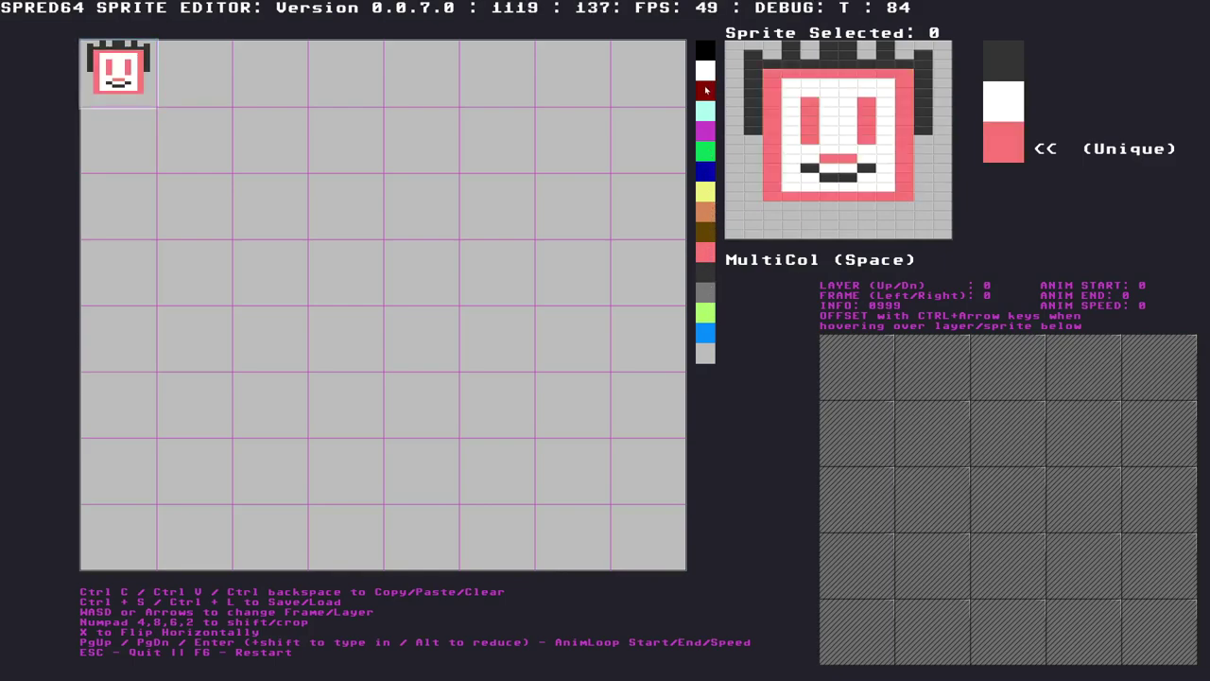
click(705, 90)
click(705, 110)
click(705, 191)
Try several palette colours for the sprite background and set it to light blue
right_click(705, 230)
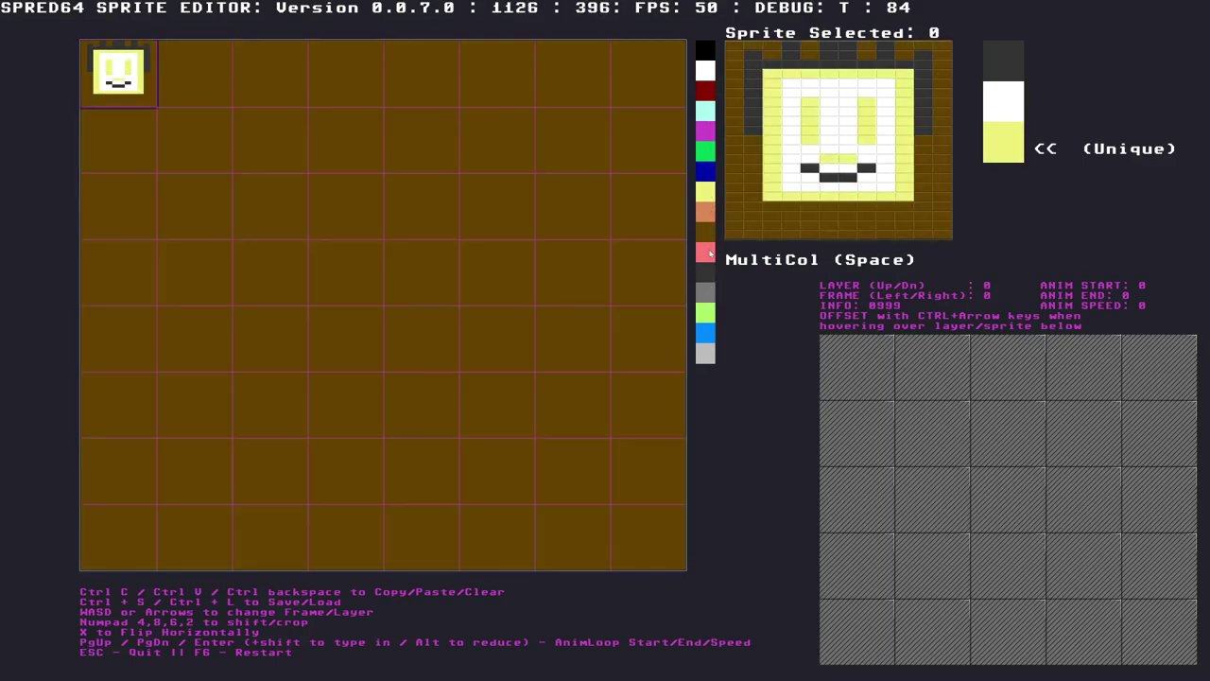
right_click(710, 253)
right_click(707, 273)
right_click(707, 291)
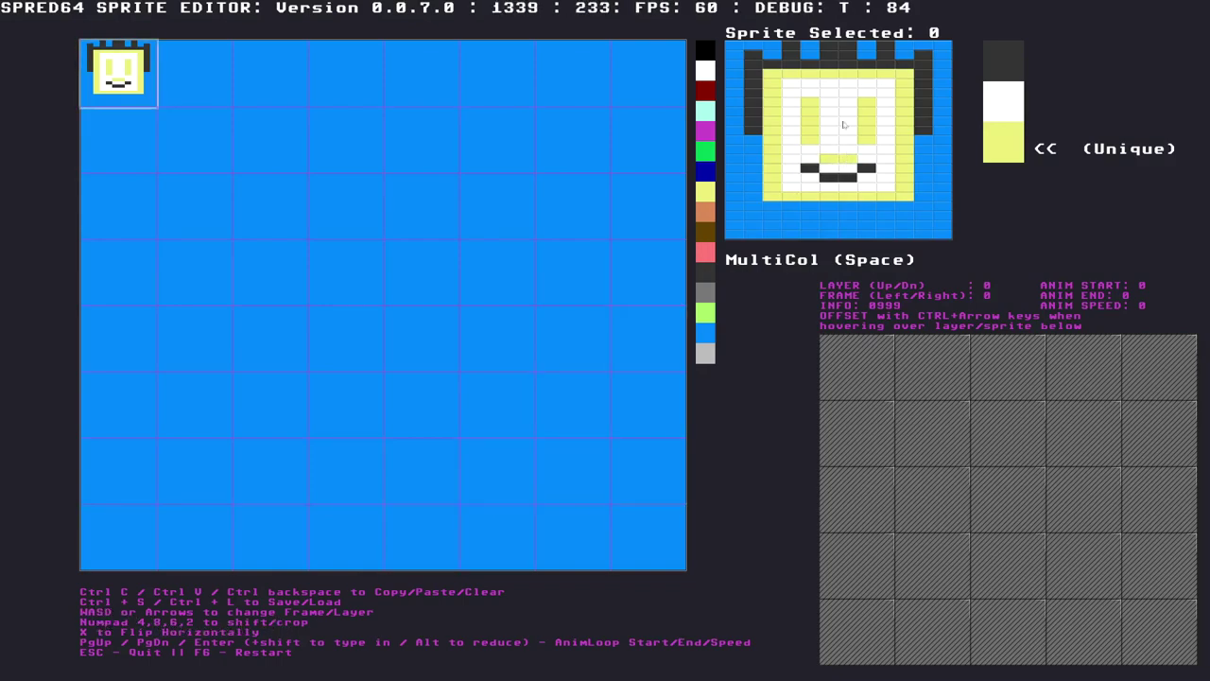
Shift sprite 0 down by one pixel row and place it in the first cell of the layer preview grid
key(KP_2)
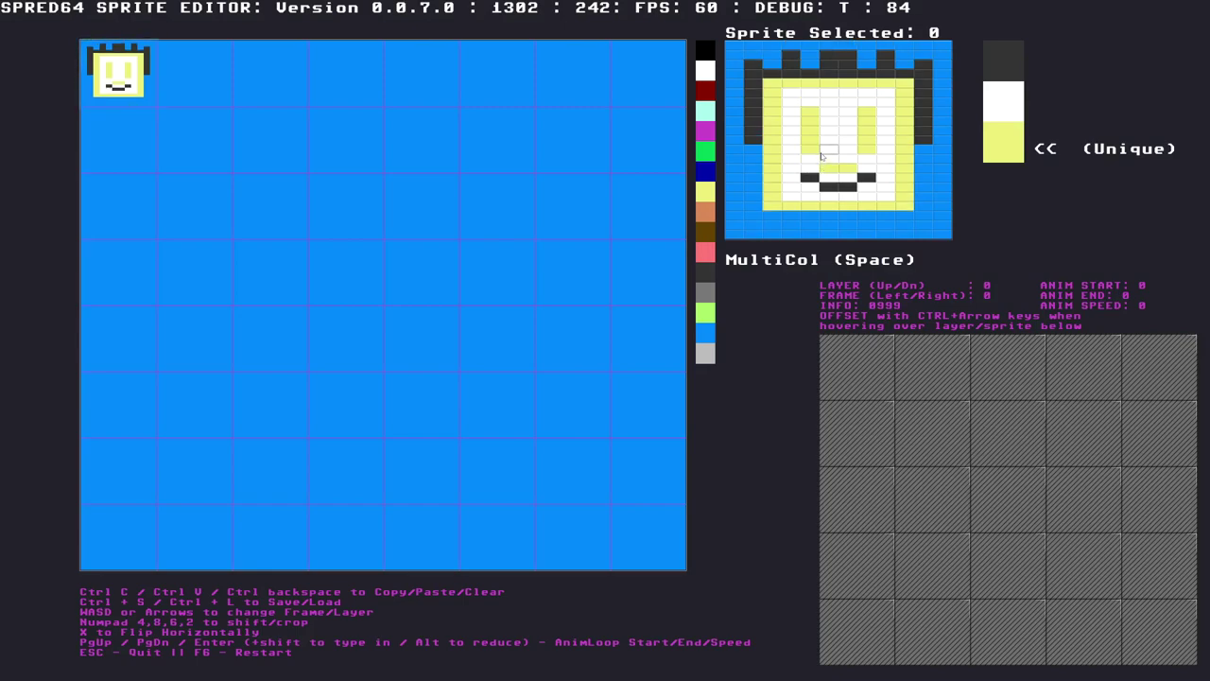
click(858, 372)
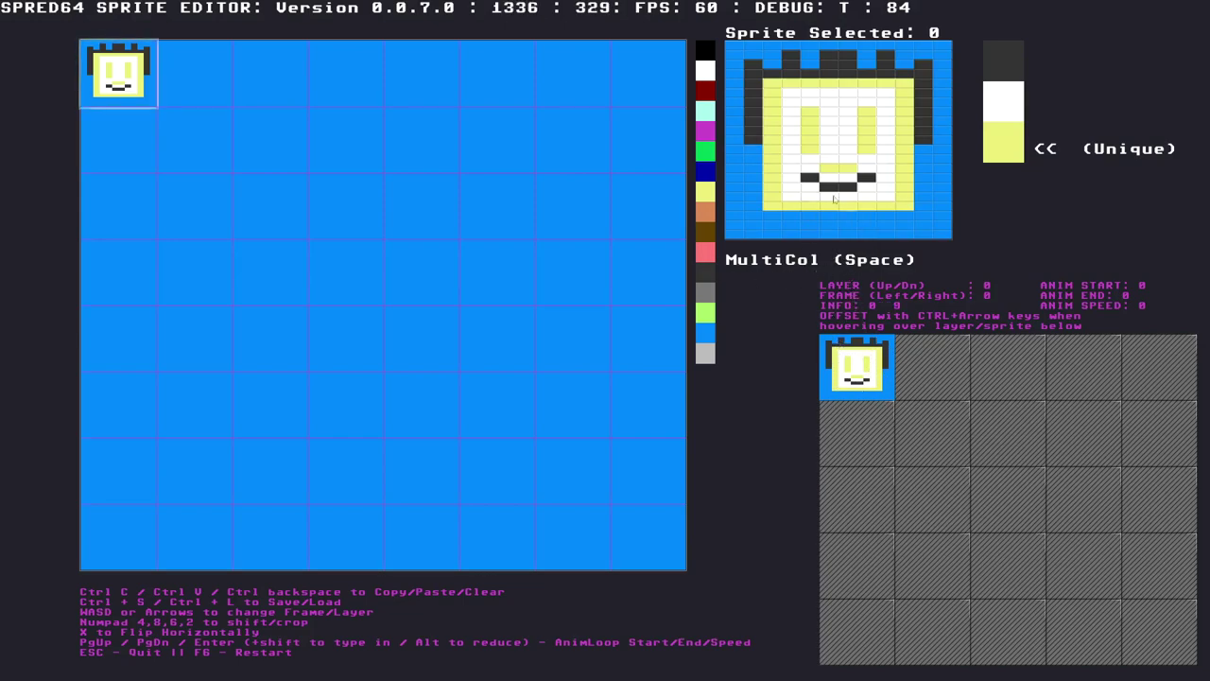
Switch sprite 1 to HiRez with black as its unique colour and draw a rough freehand loop in it
click(187, 76)
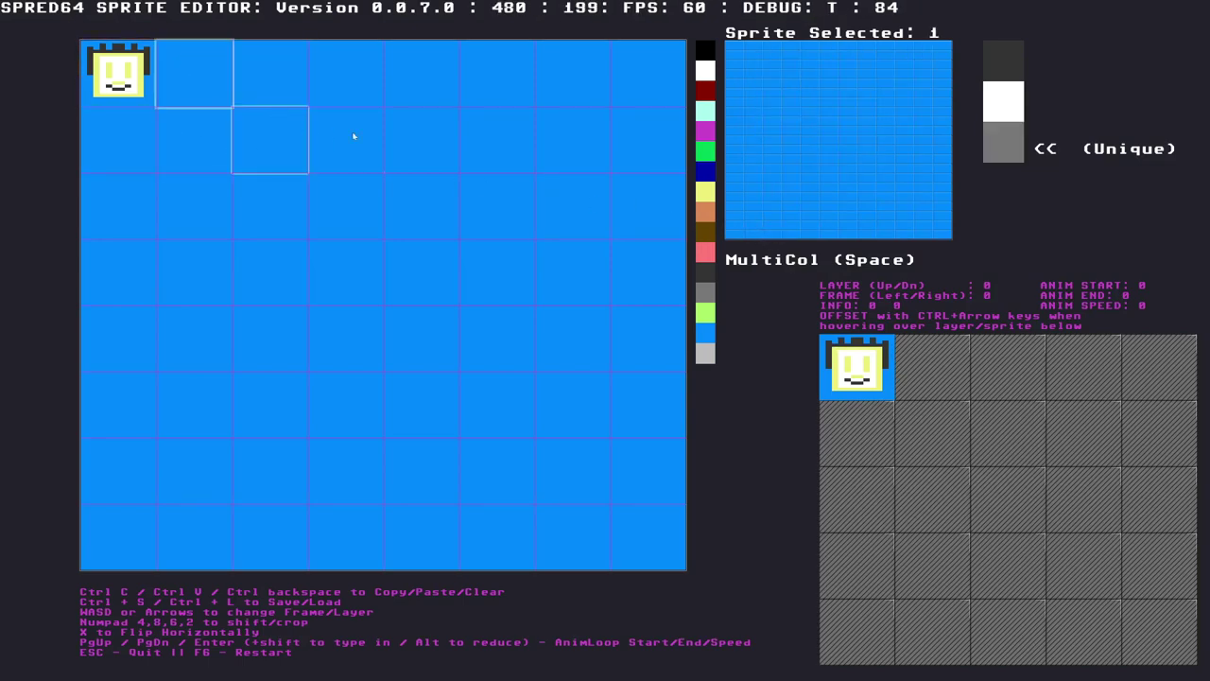
key(space)
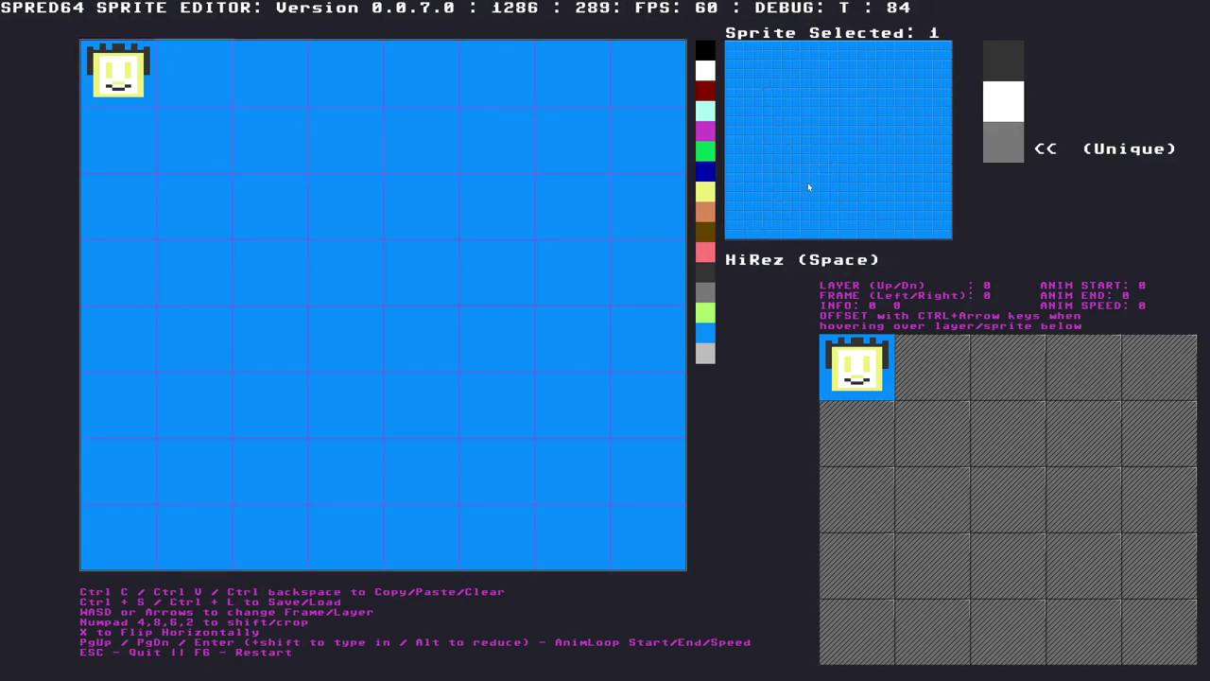
click(712, 53)
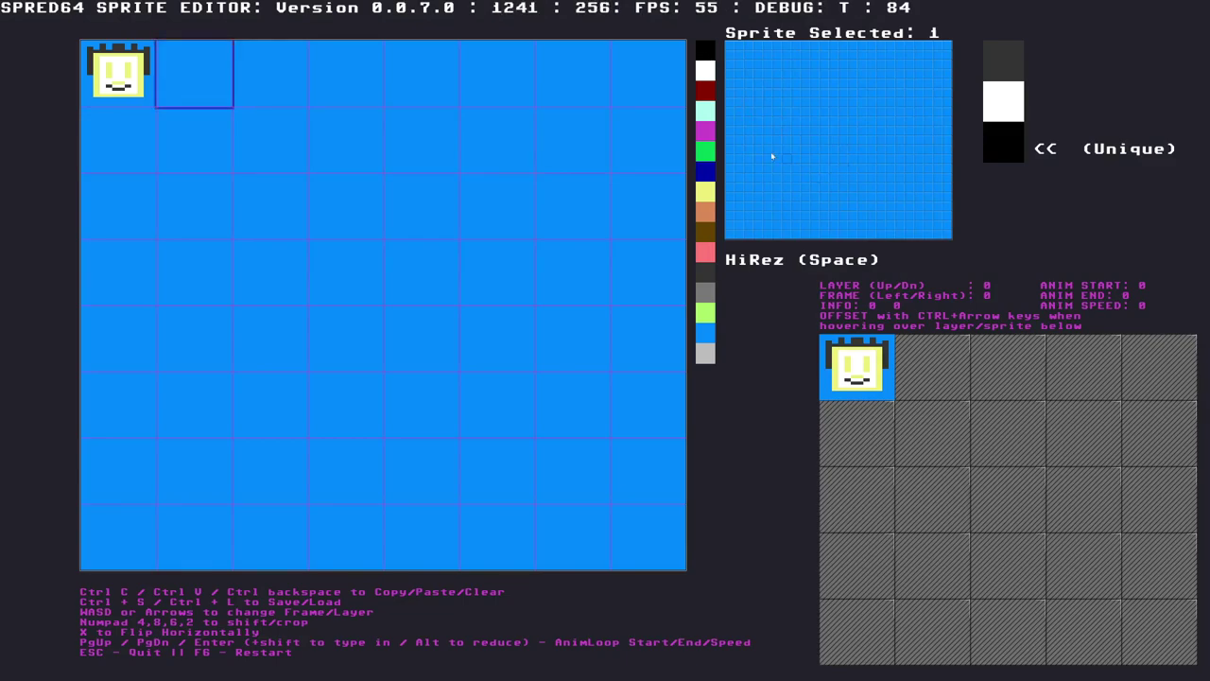
mouse_move(766, 126)
mouse_down()
mouse_move(801, 197)
mouse_move(912, 161)
mouse_move(757, 91)
mouse_up()
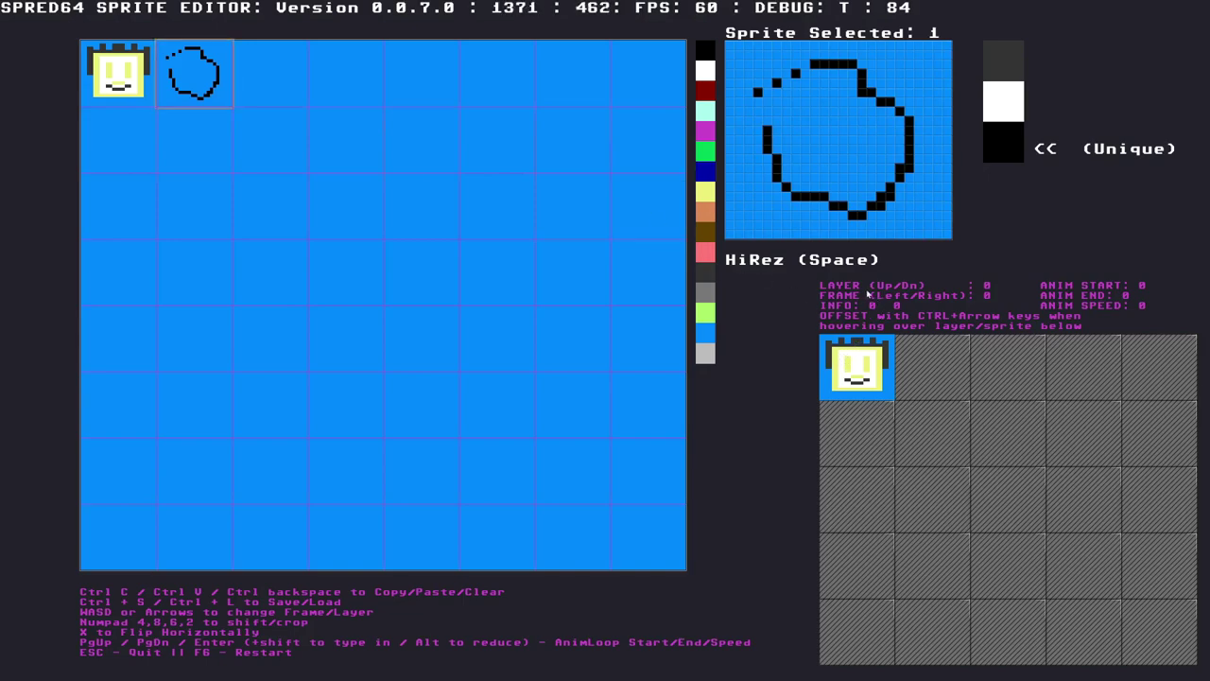
Overlay sprite 1 on the face as layer 1 in the first preview cell and erase its rough loop
key(Up)
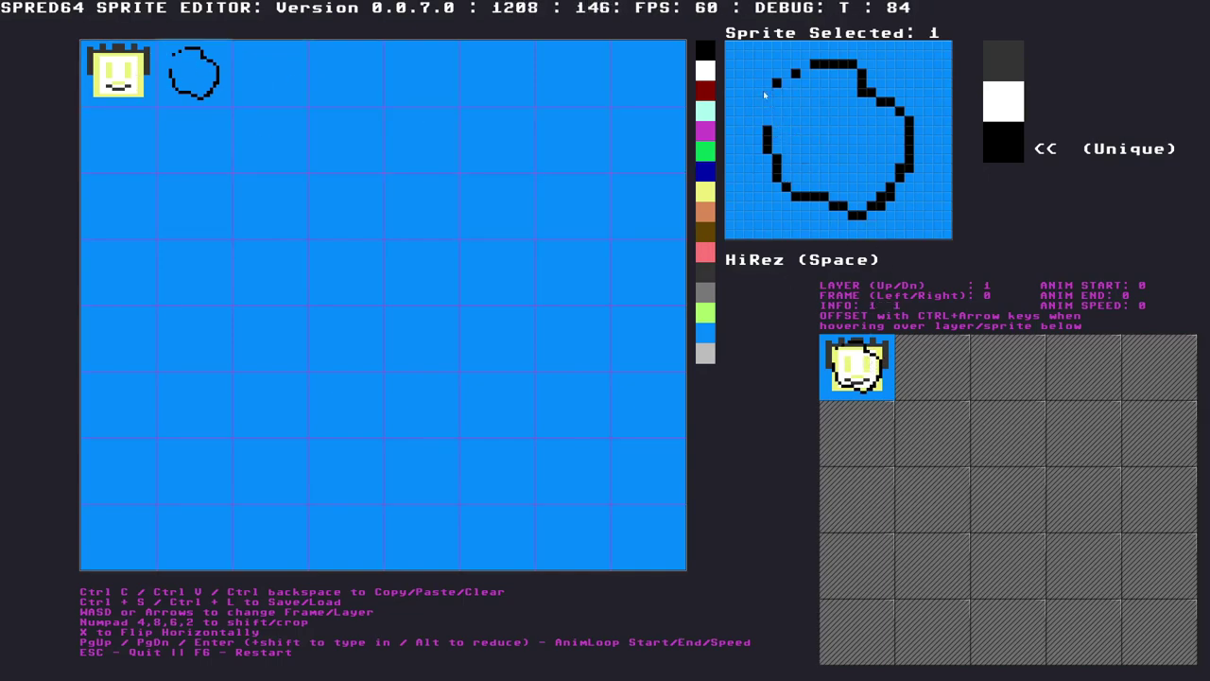
mouse_move(832, 72)
mouse_down()
mouse_move(815, 64)
mouse_move(887, 103)
mouse_move(908, 190)
mouse_move(864, 212)
mouse_move(911, 113)
mouse_up()
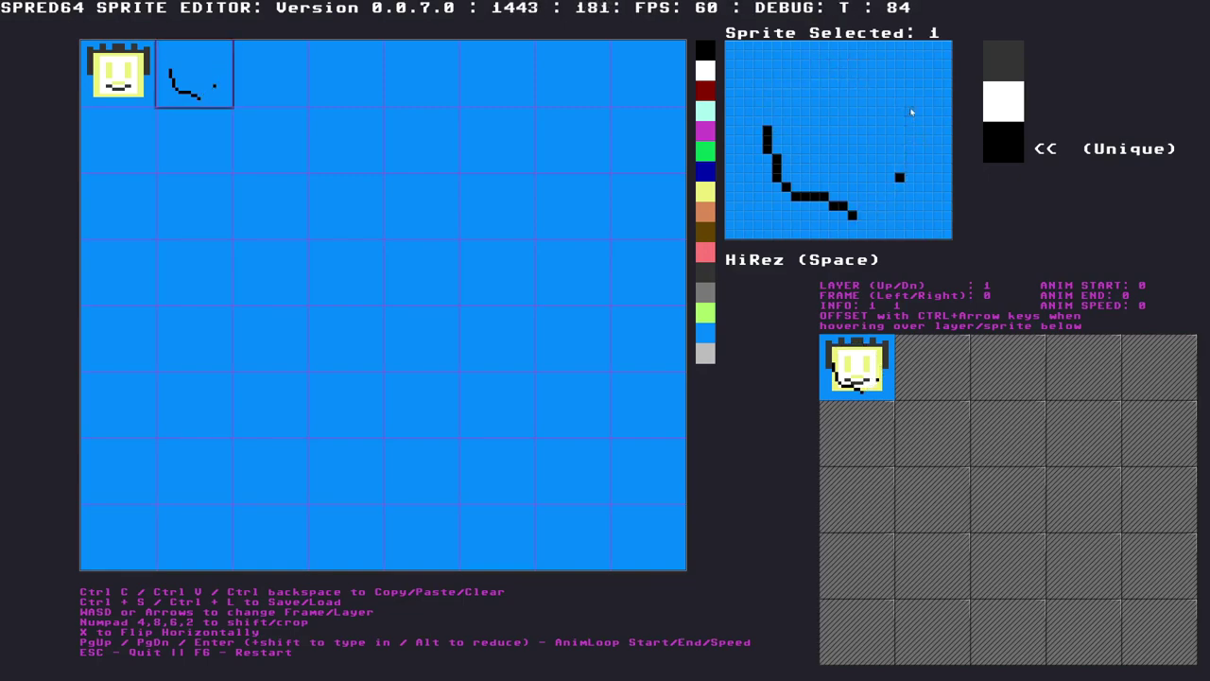
mouse_move(863, 210)
mouse_down()
mouse_move(812, 224)
mouse_move(780, 133)
mouse_move(779, 176)
mouse_up()
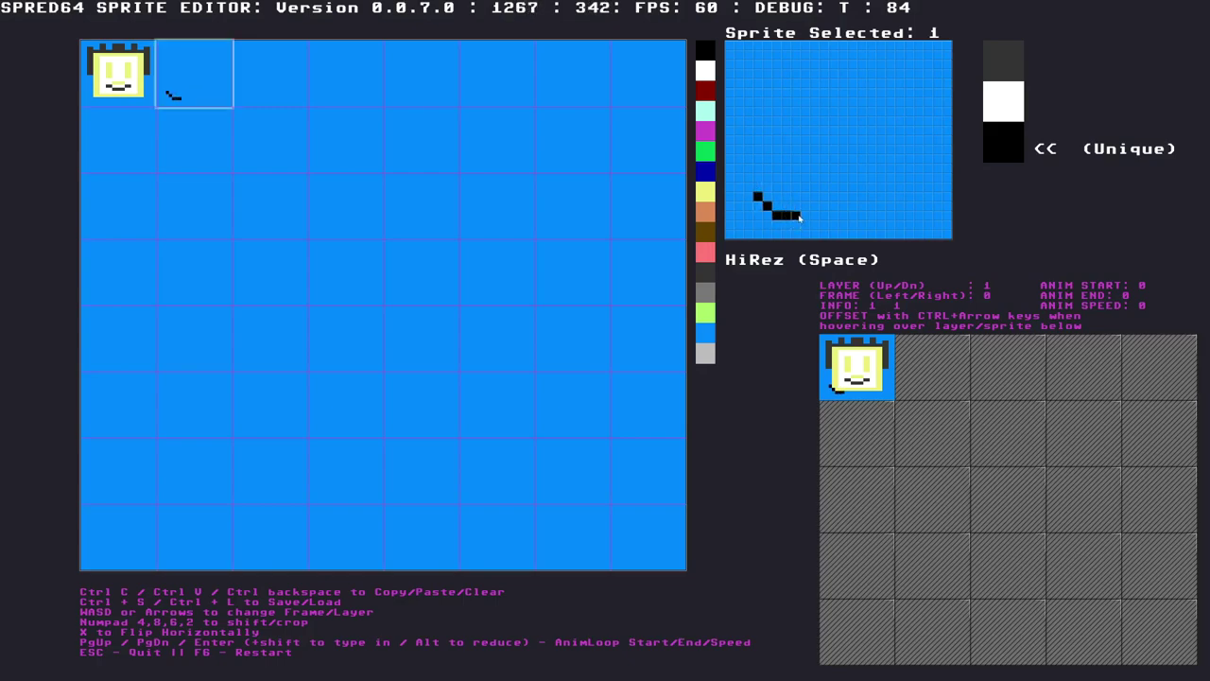
Draw the black outline of the chin and both cheeks in sprite 1, following the edge of the face
drag(801, 218, 900, 218)
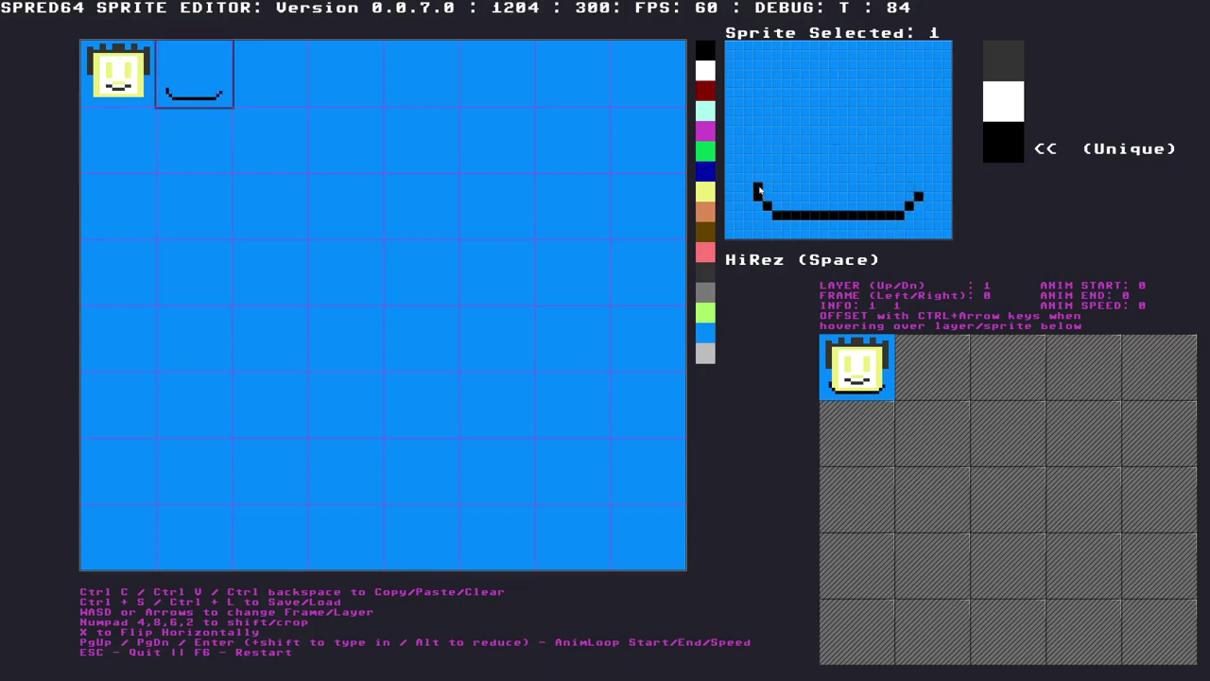
drag(758, 190, 753, 146)
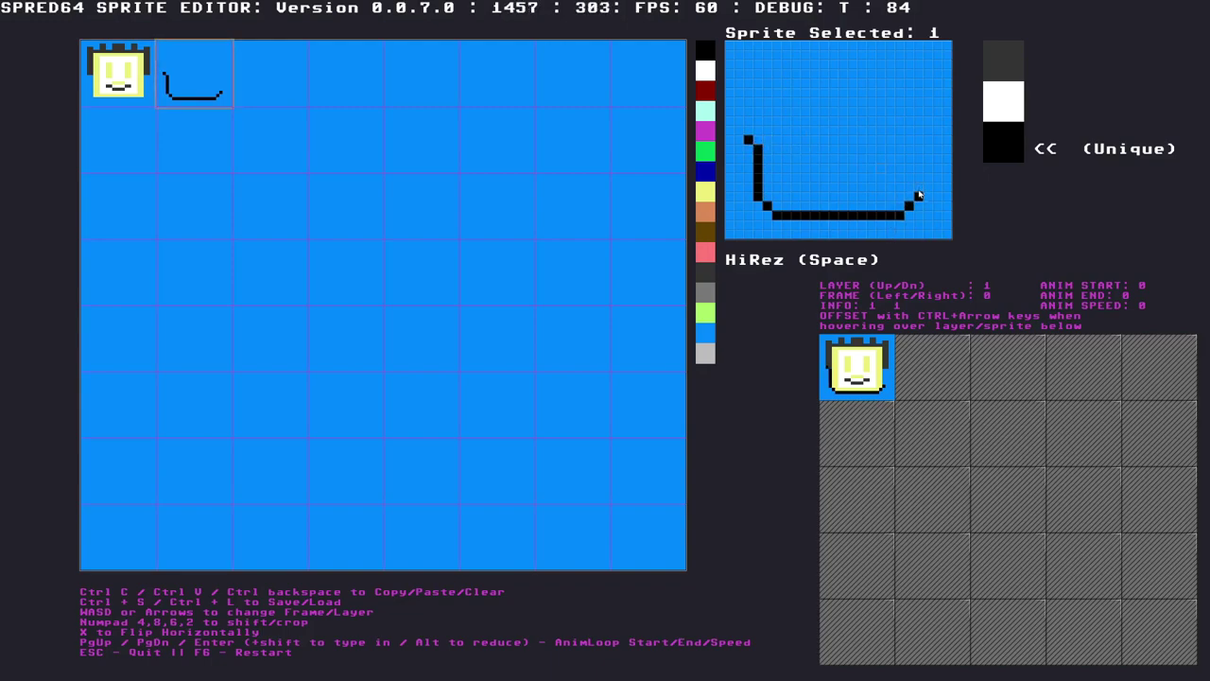
drag(918, 195, 929, 139)
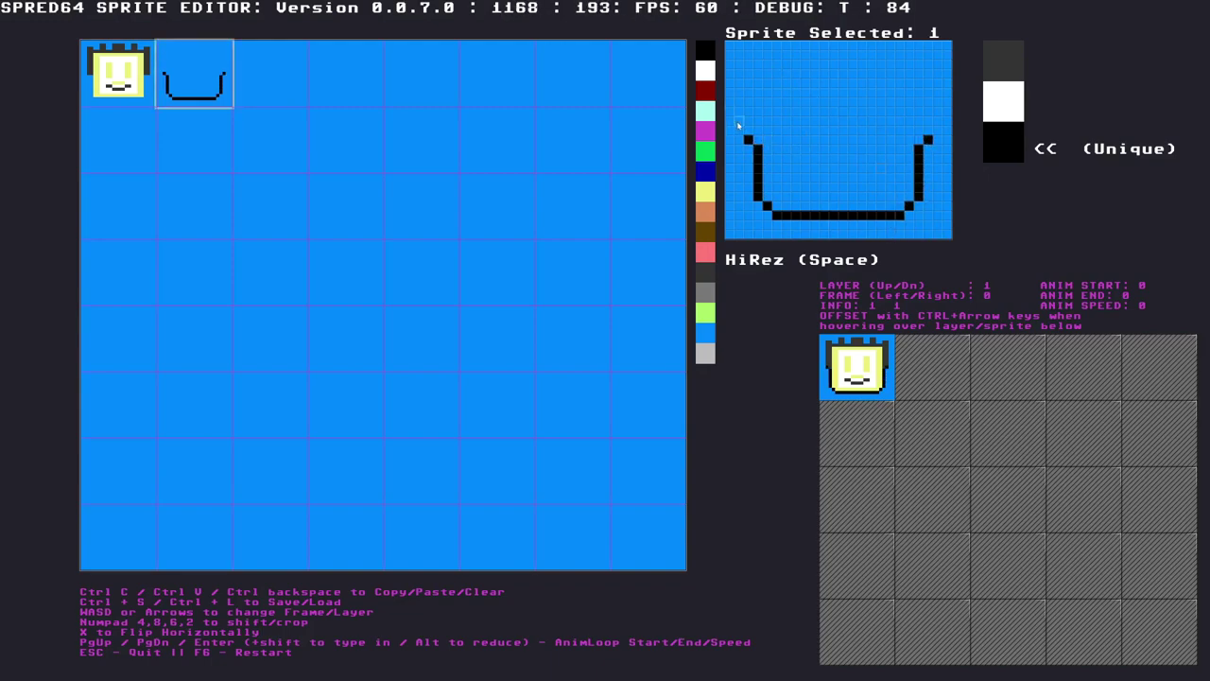
Continue the black outline up both sides and across the top of sprite 1 as a symmetrical row of hair spikes
drag(738, 124, 747, 54)
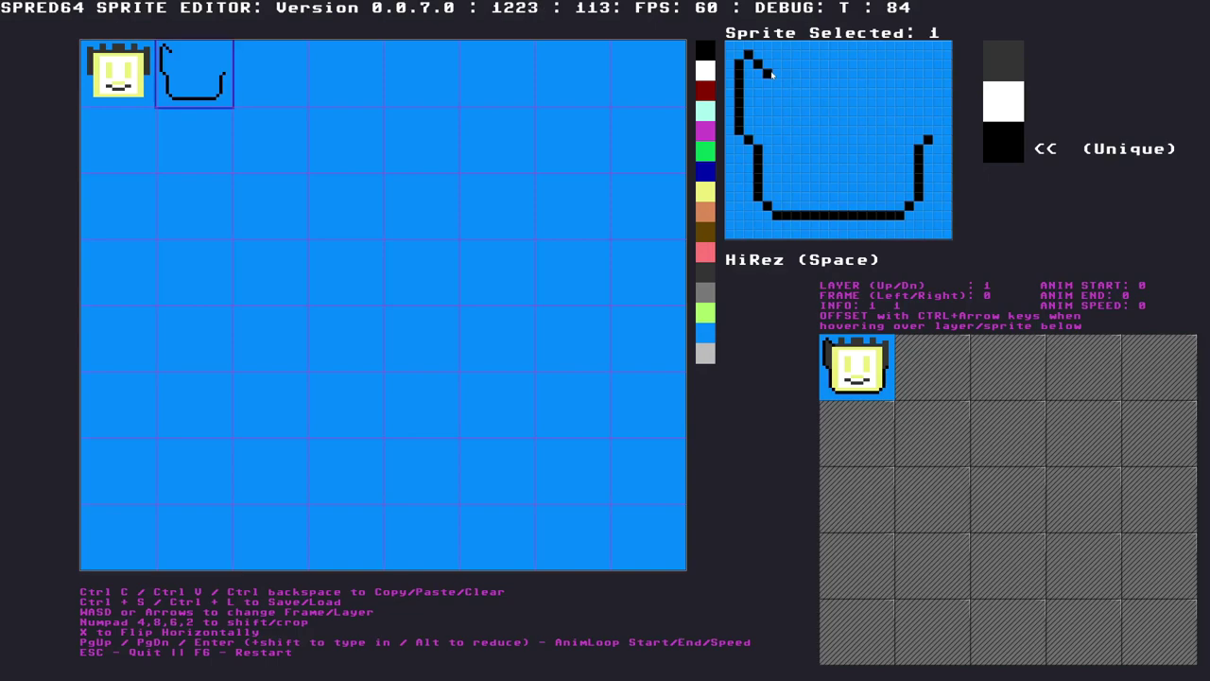
drag(776, 65, 787, 56)
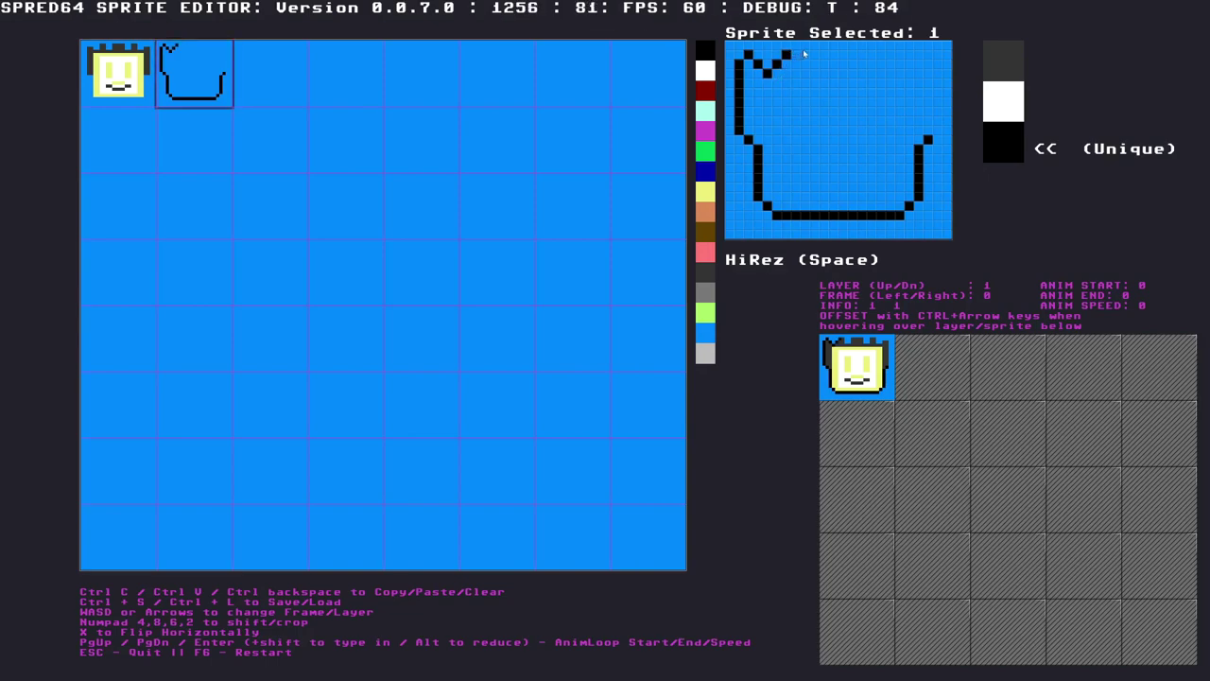
drag(805, 54, 805, 64)
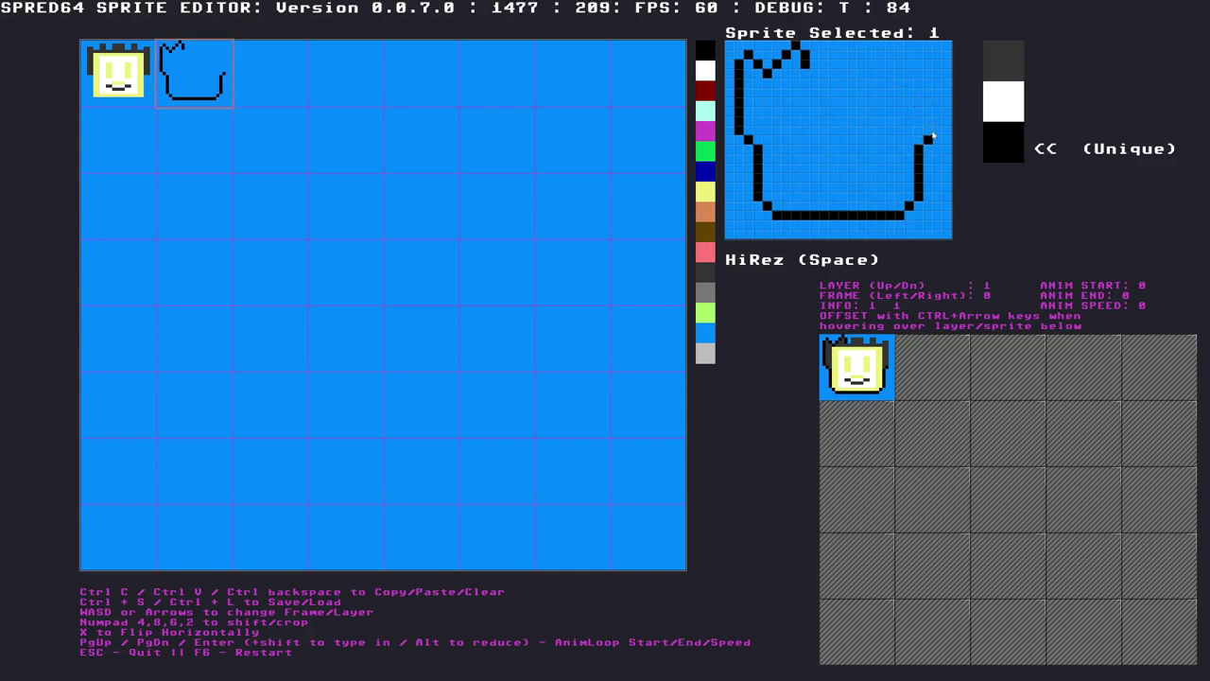
mouse_move(935, 136)
mouse_down()
mouse_move(934, 58)
mouse_move(898, 64)
mouse_move(880, 45)
mouse_move(872, 70)
mouse_up()
click(917, 66)
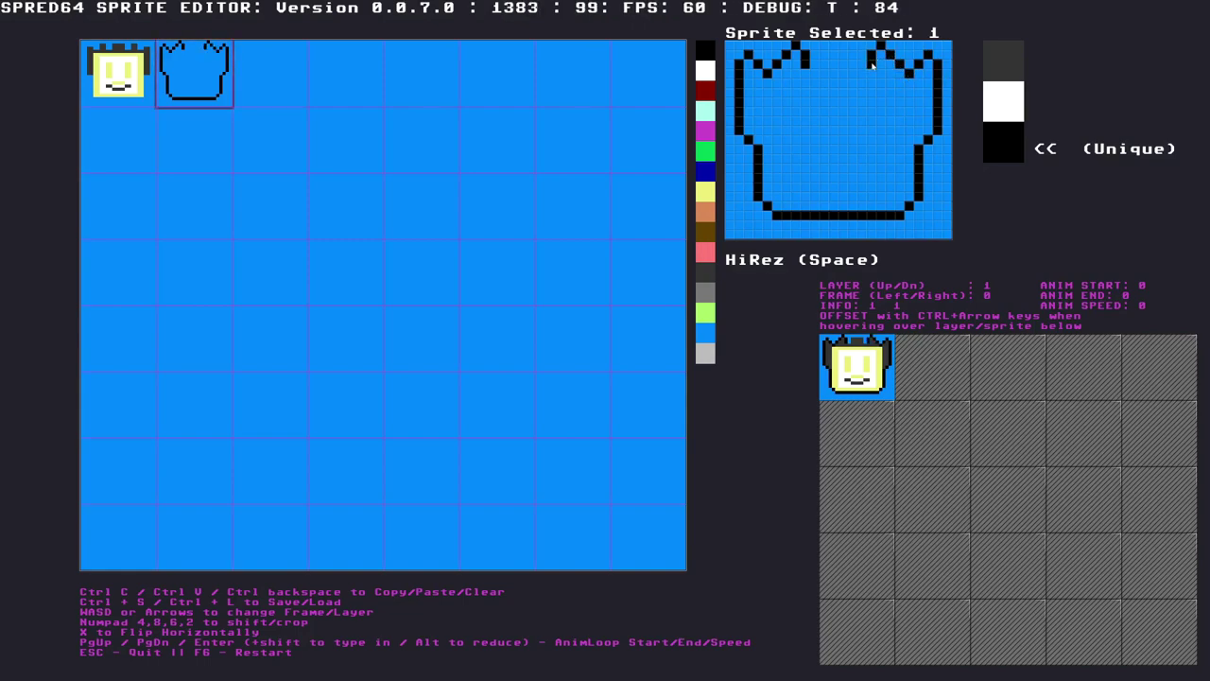
click(814, 65)
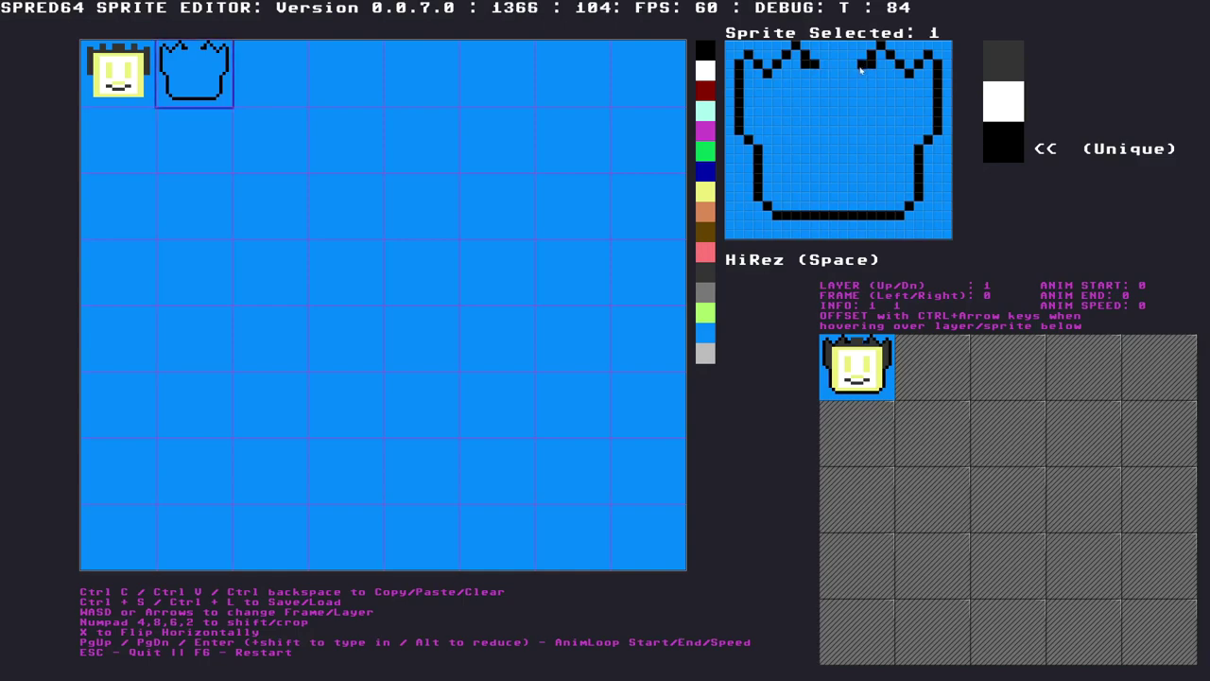
drag(822, 61, 842, 47)
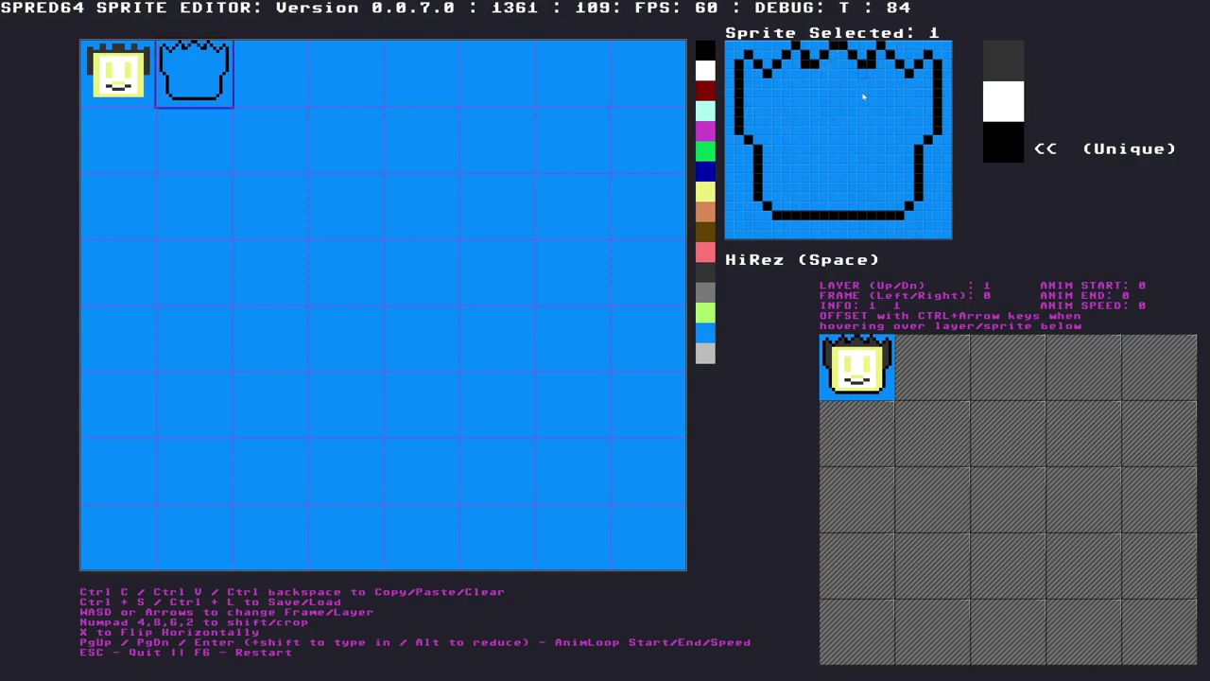
Draw two black eyes with open highlights and a curved smile inside the outline of sprite 1
drag(804, 123, 806, 138)
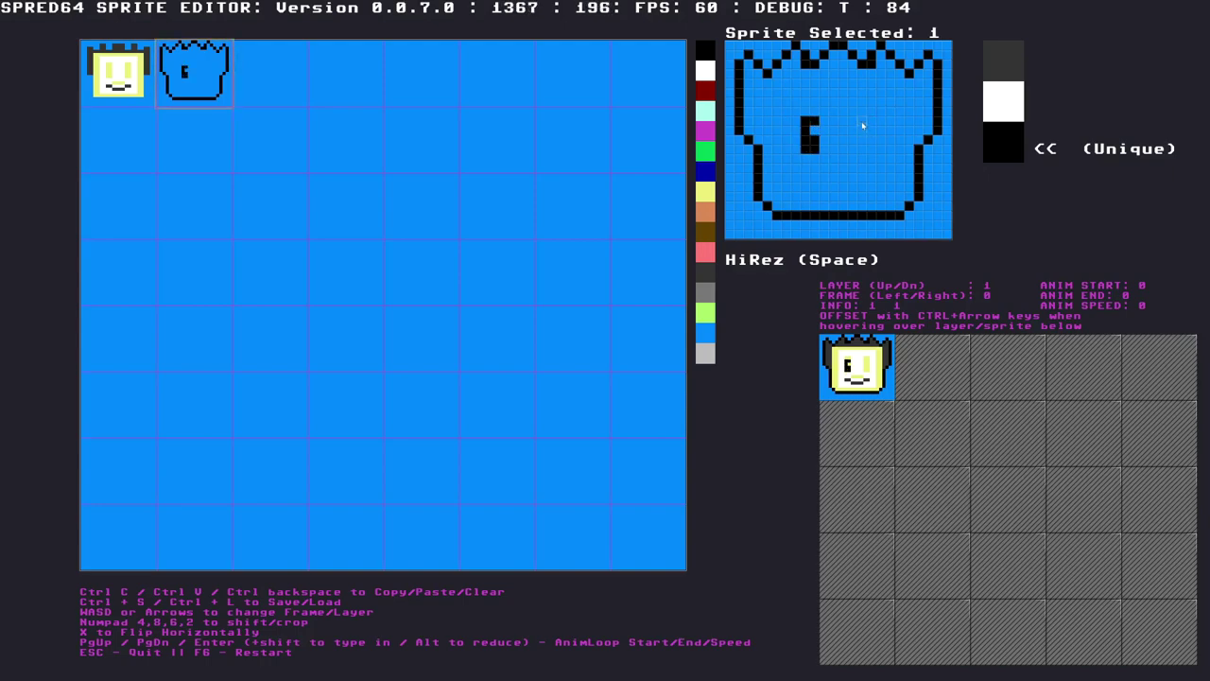
mouse_move(871, 121)
mouse_down()
mouse_move(860, 121)
mouse_move(866, 146)
mouse_up()
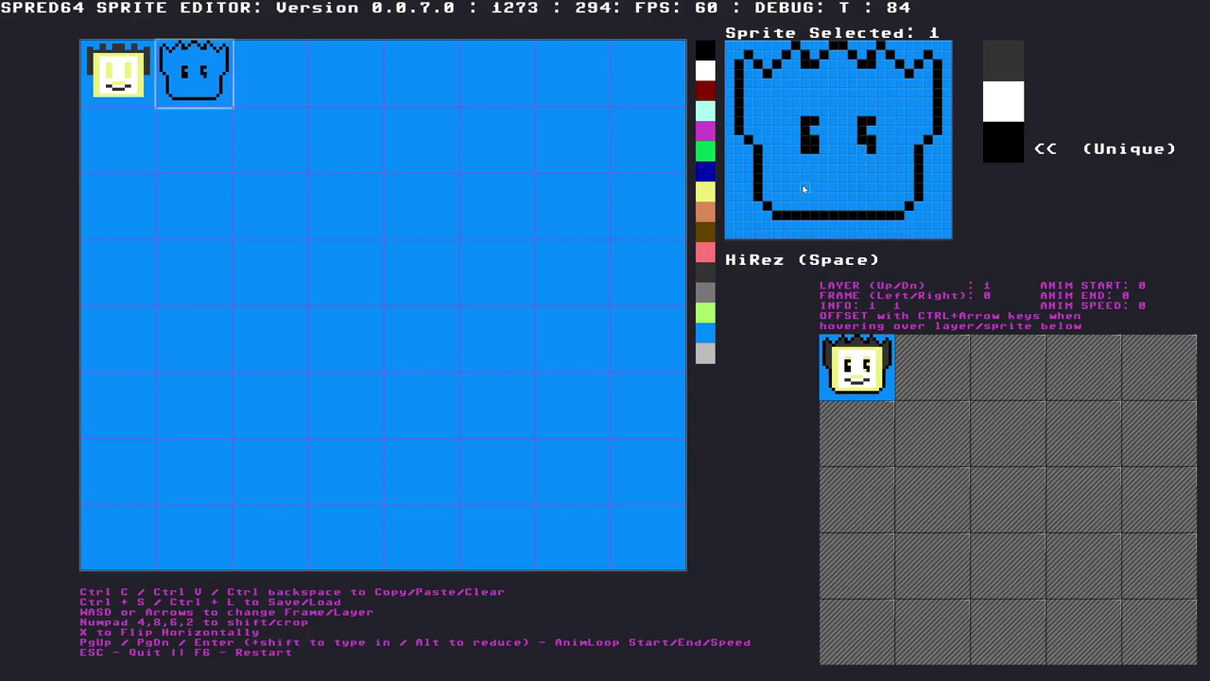
drag(803, 187, 804, 185)
right_click(805, 187)
right_click(805, 178)
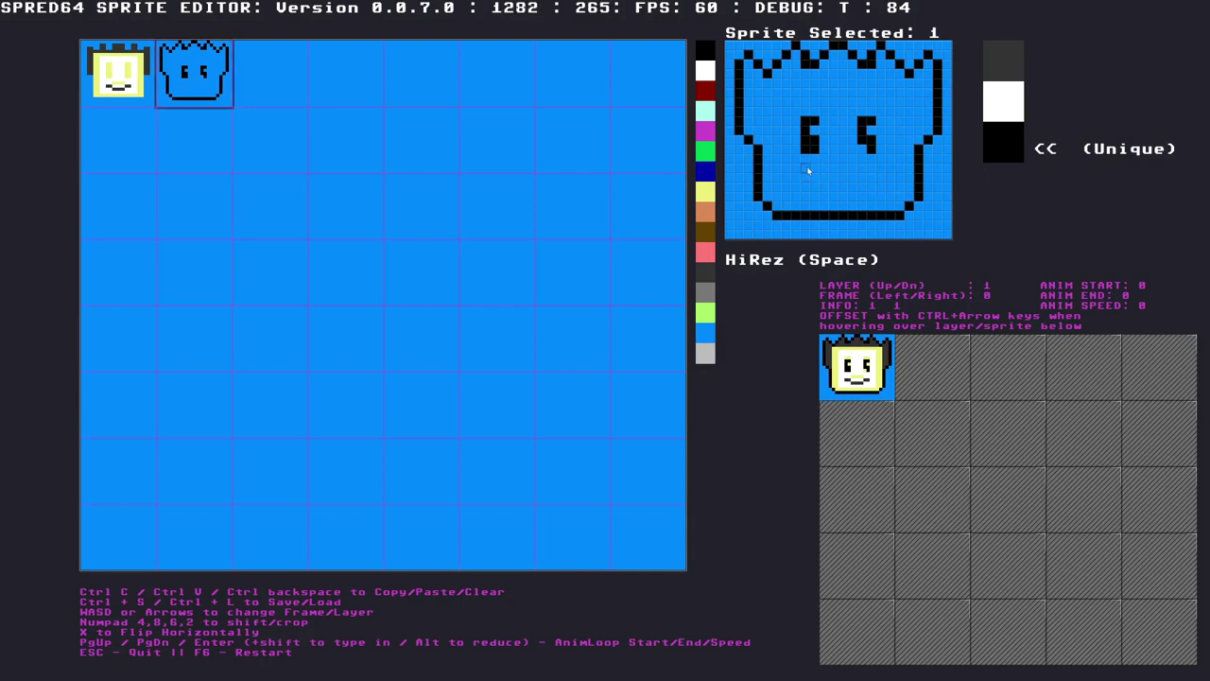
click(797, 167)
drag(805, 176, 863, 182)
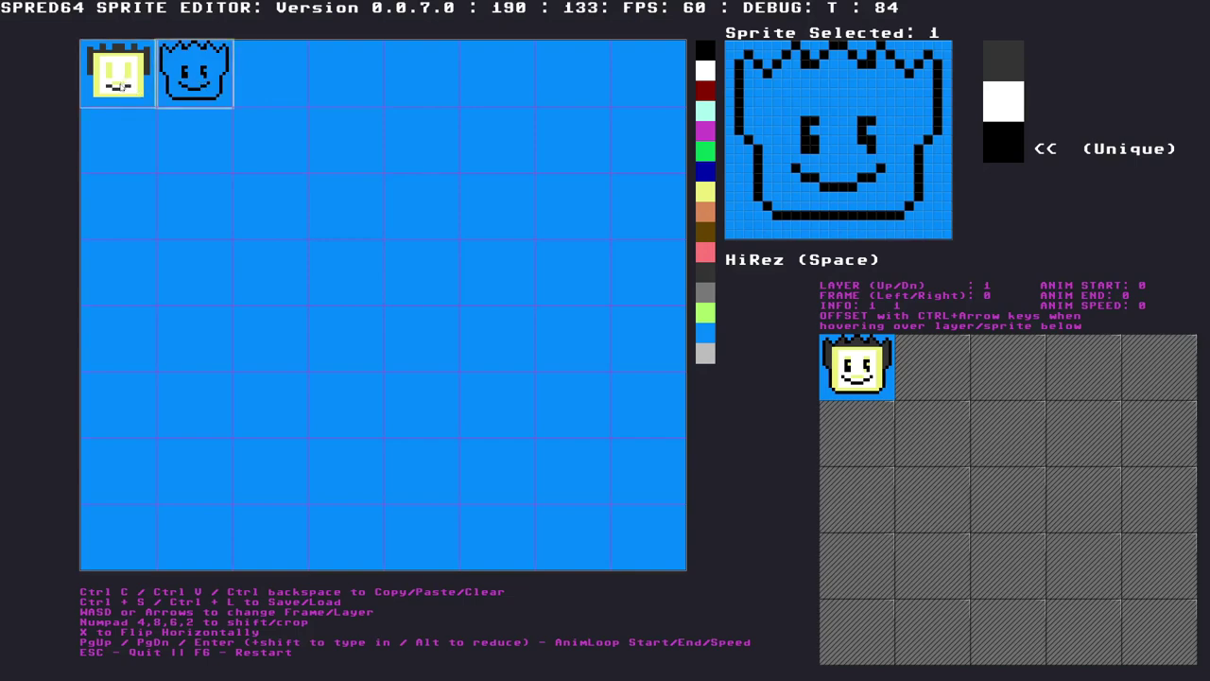
Paint out the dark mouth of sprite 0 in white, and touch up the right eye and hair outline in sprite 1
click(118, 74)
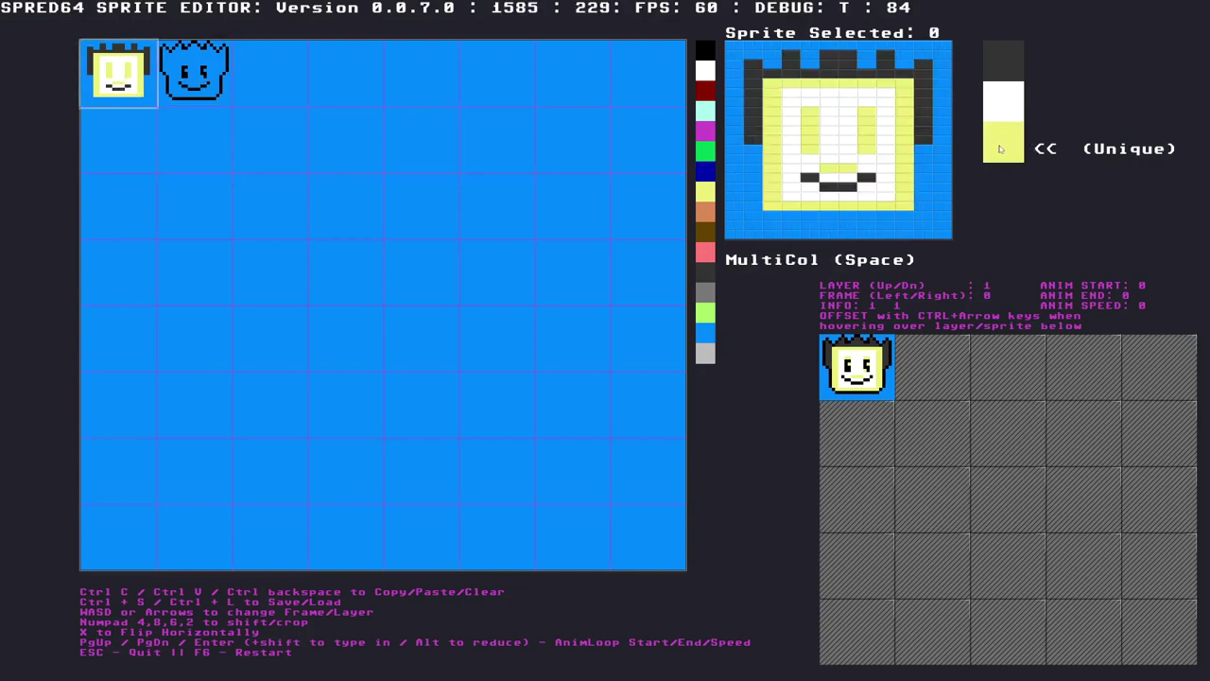
drag(808, 177, 900, 182)
click(991, 118)
click(211, 95)
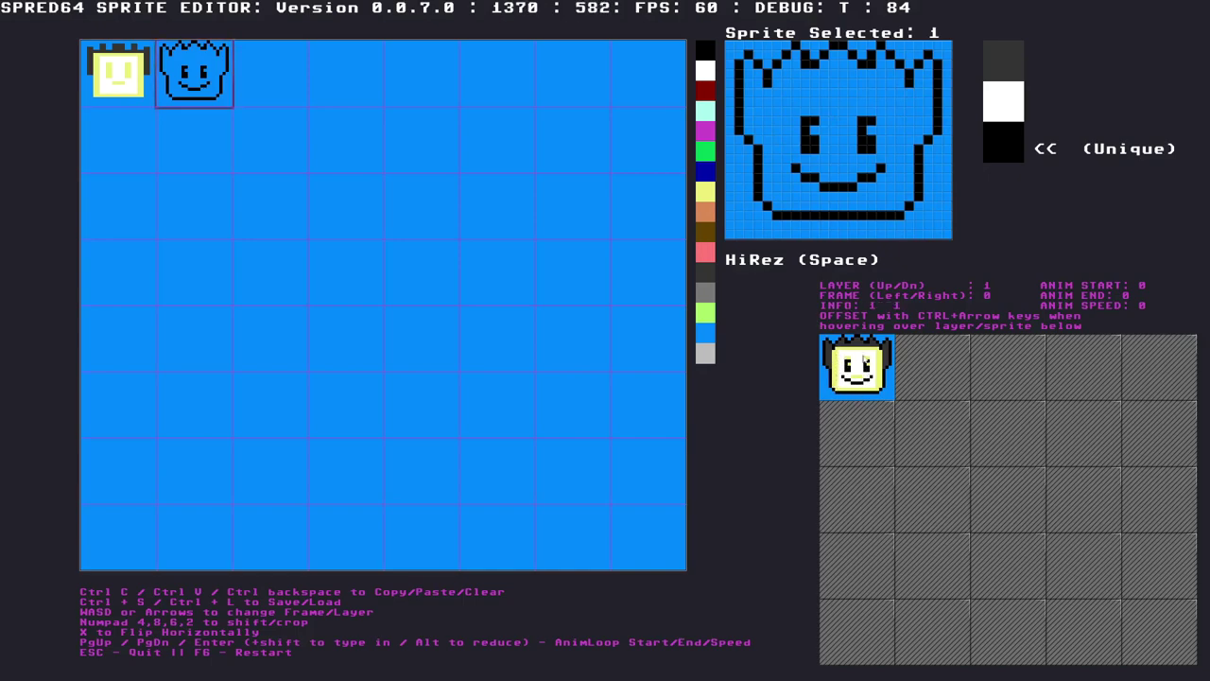
Assign the empty sprite 2 to layer 2 of the face in the first preview cell
click(264, 96)
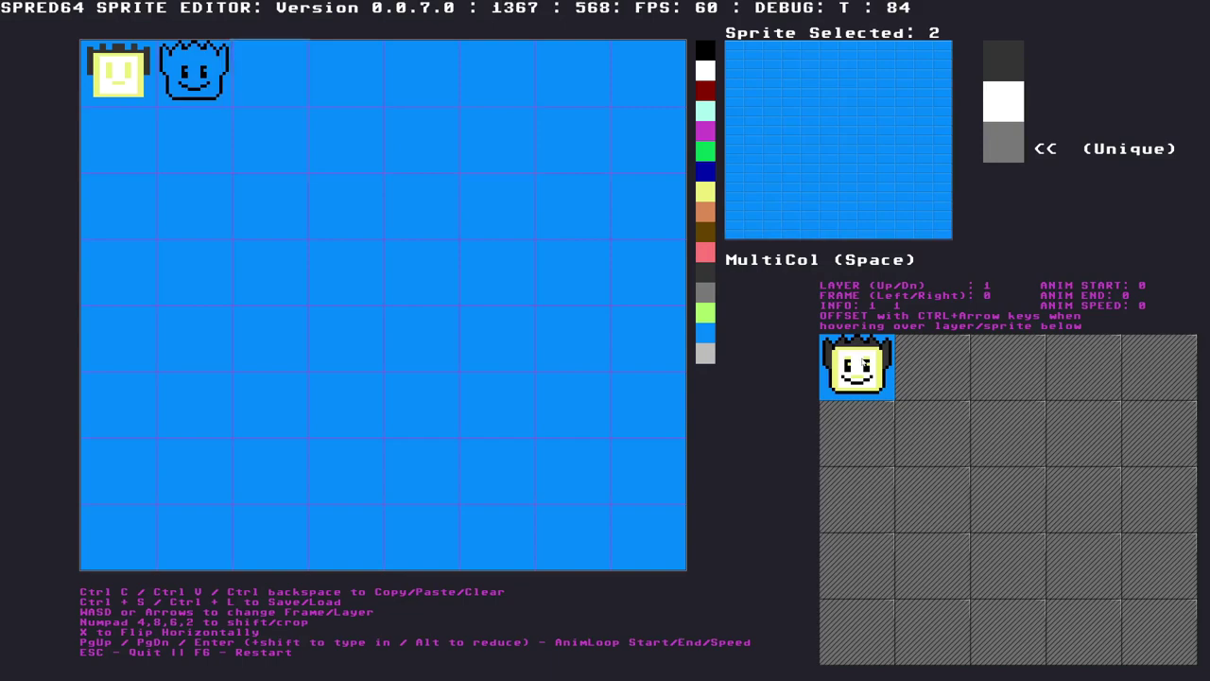
key(Up)
key(Down)
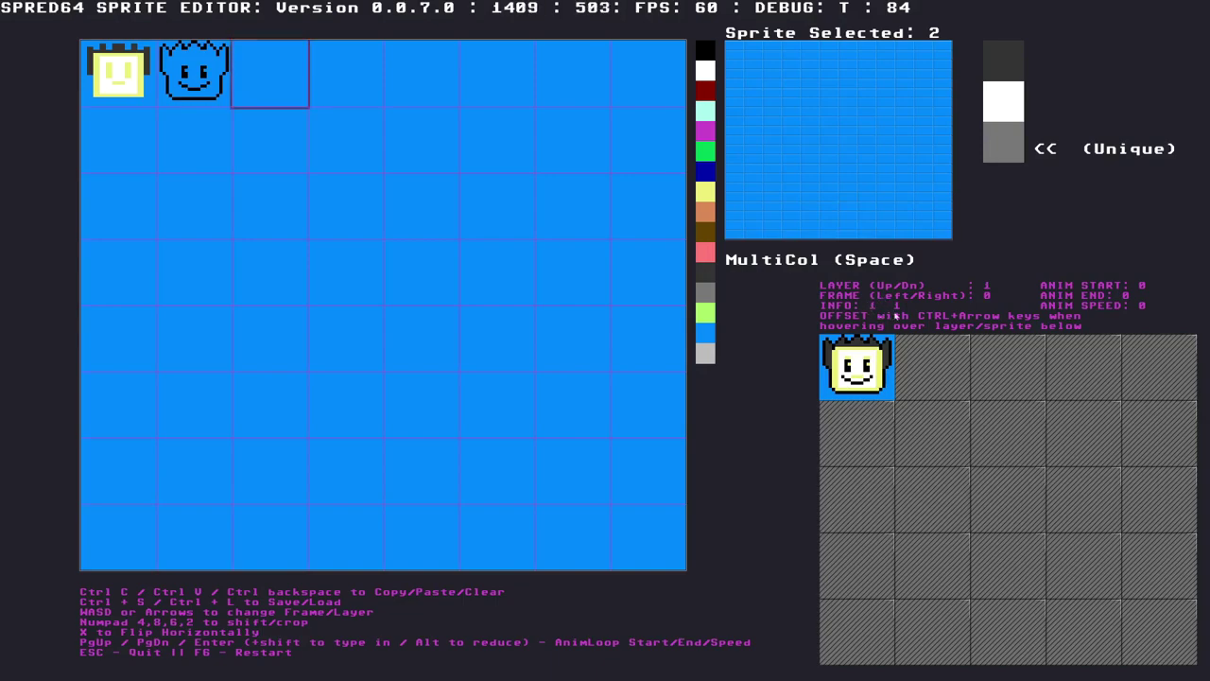
key(Down)
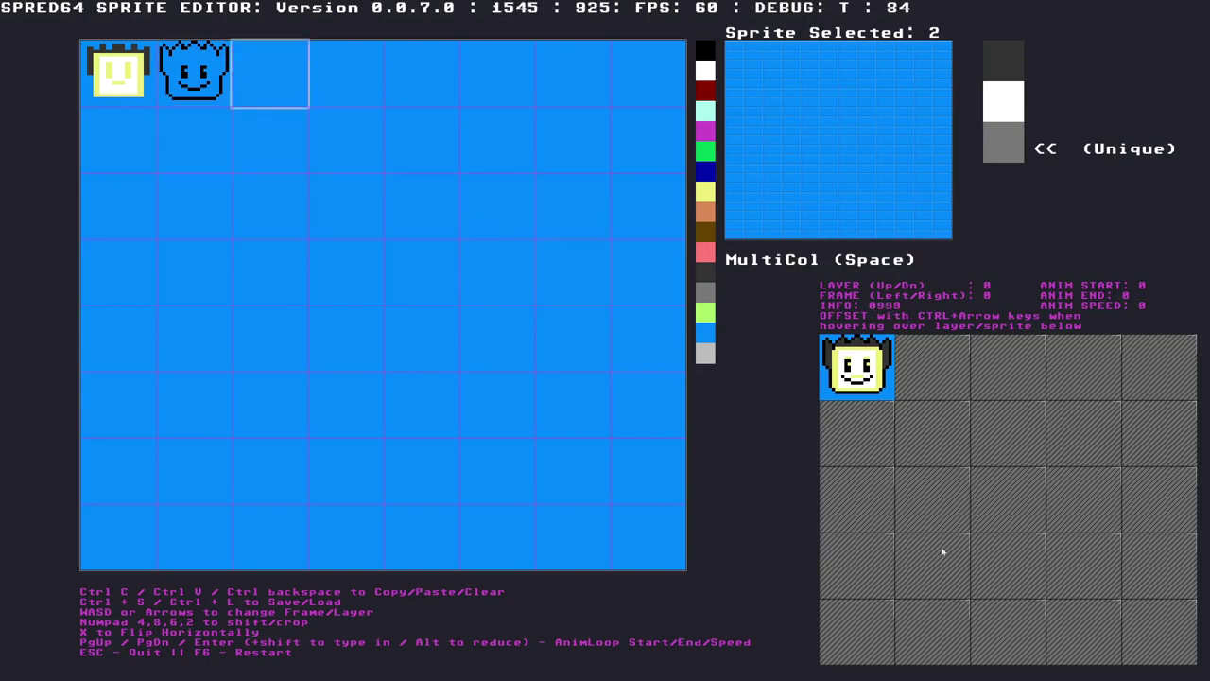
key(Up)
key(Up)
key(Up)
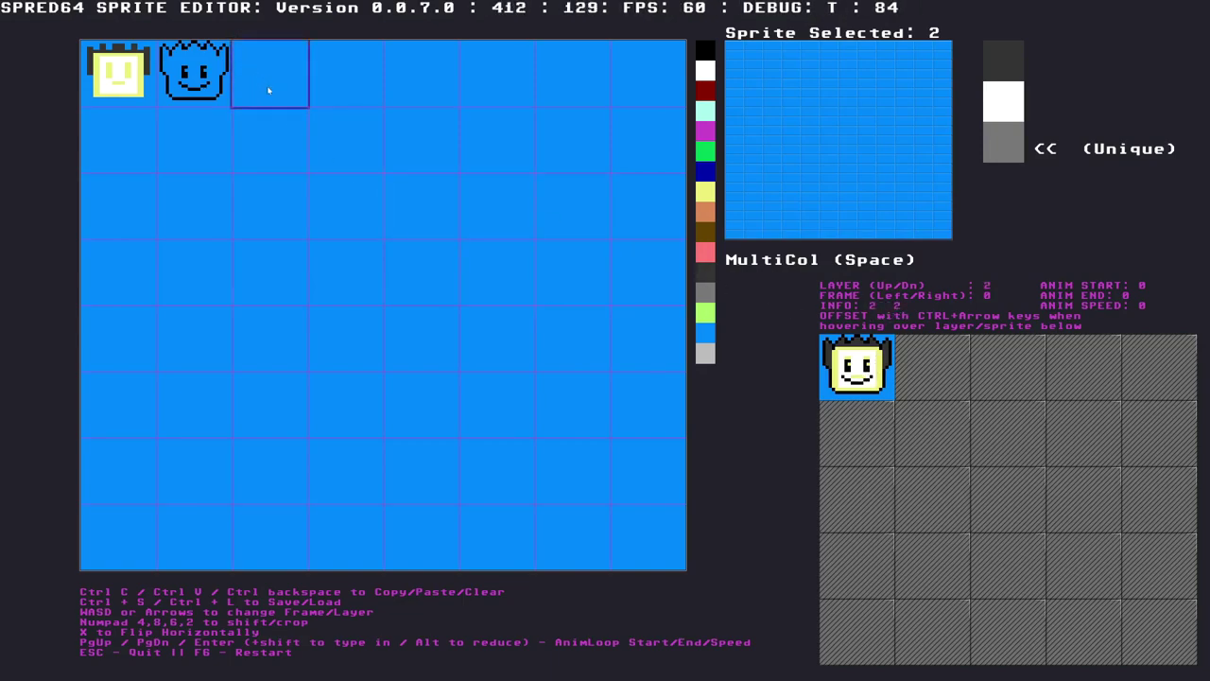
Set sprite 2's unique colour to light brown, switch it to HiRez and erase its trial scribble
click(710, 209)
mouse_move(809, 137)
mouse_down()
mouse_move(808, 189)
mouse_move(836, 156)
mouse_up()
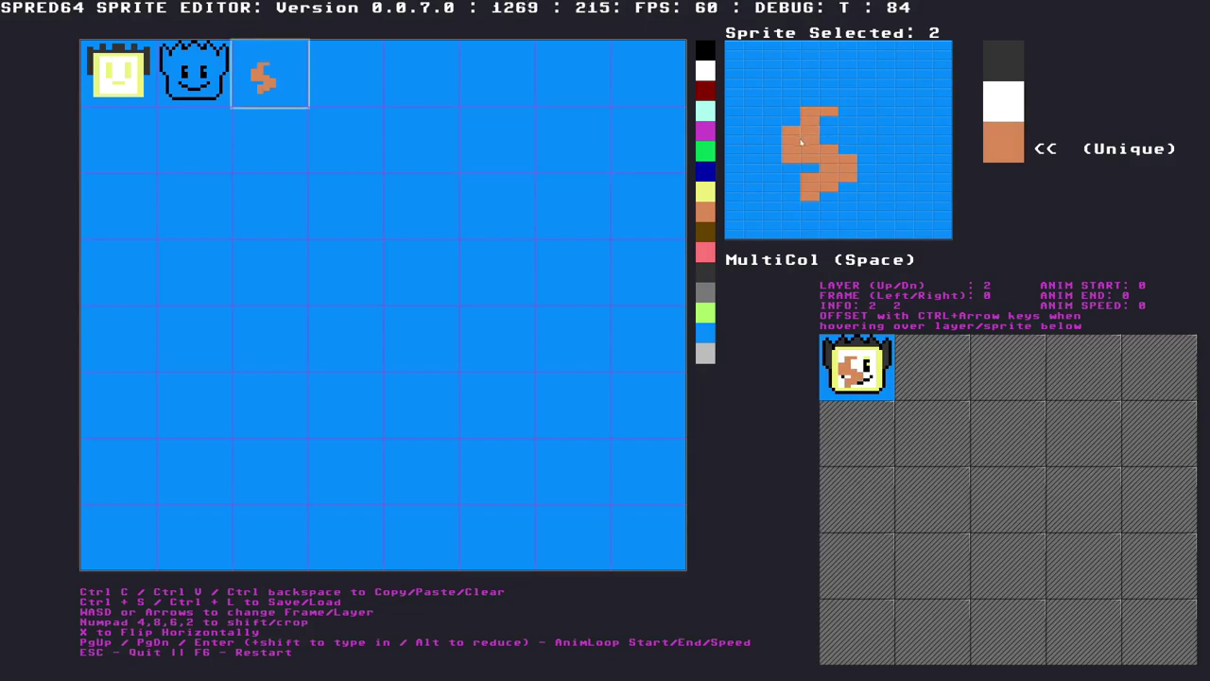
key(space)
mouse_move(806, 114)
mouse_down()
mouse_move(804, 206)
mouse_move(823, 160)
mouse_move(841, 165)
mouse_move(798, 141)
mouse_up()
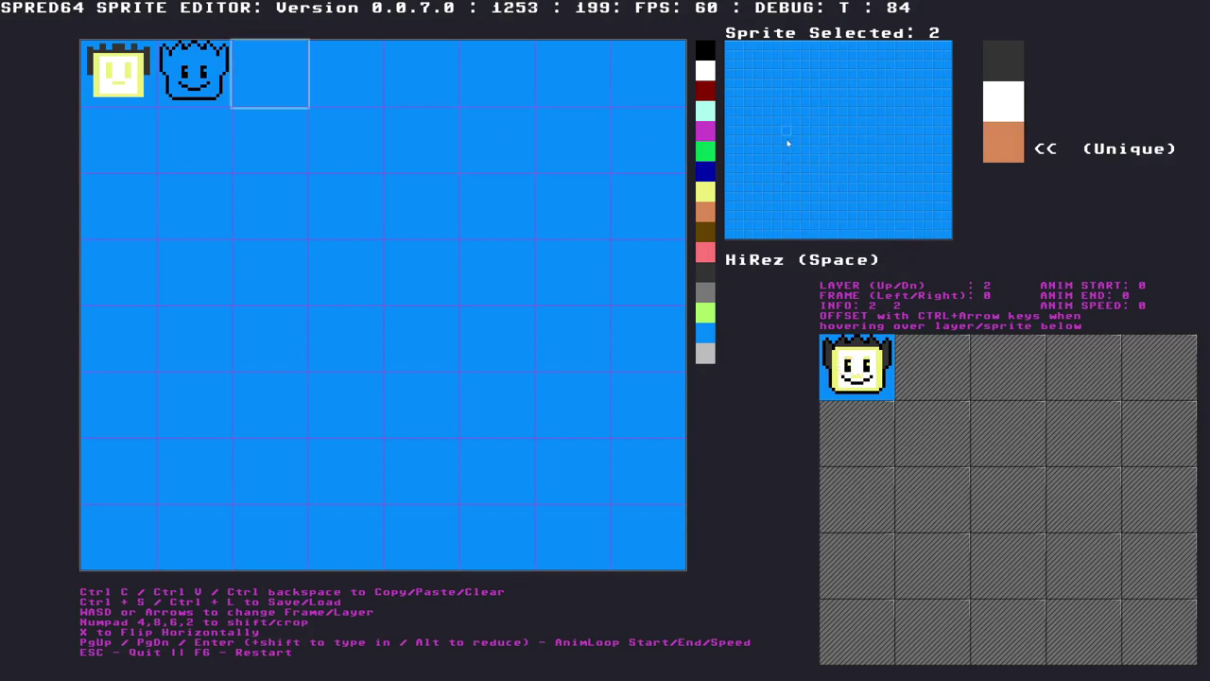
Dot light-brown diagonal shading at the four face corners of sprite 2 and a small patch below the middle of the hairline
click(767, 73)
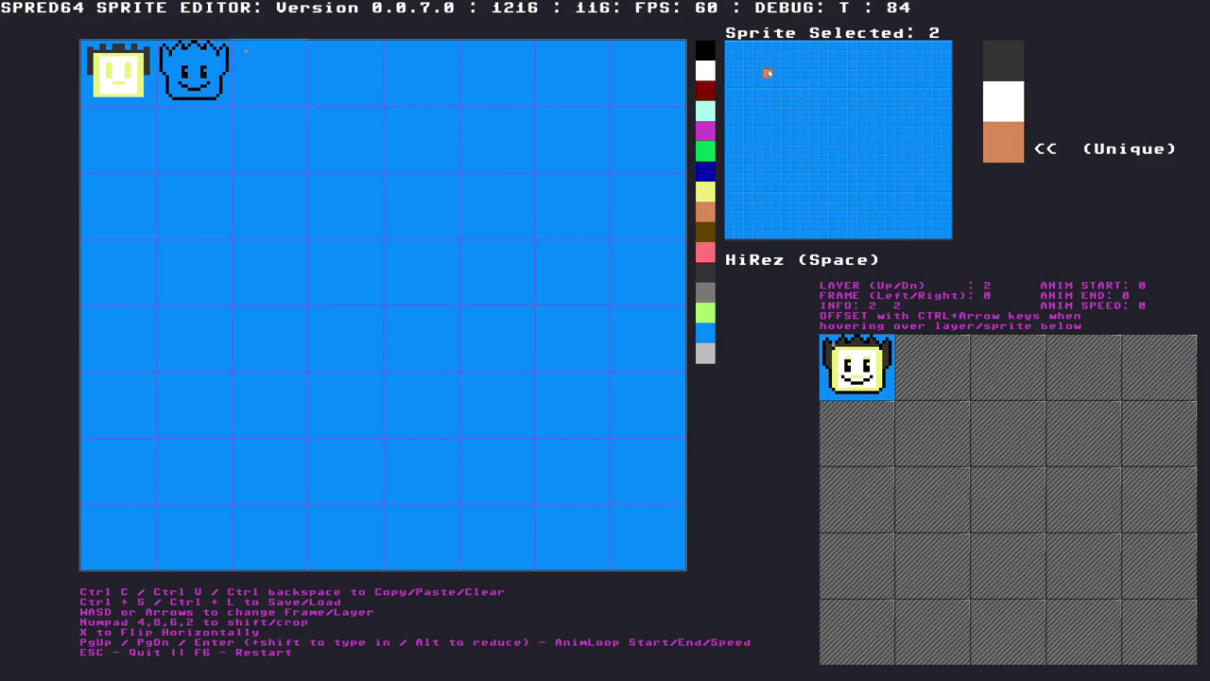
click(776, 84)
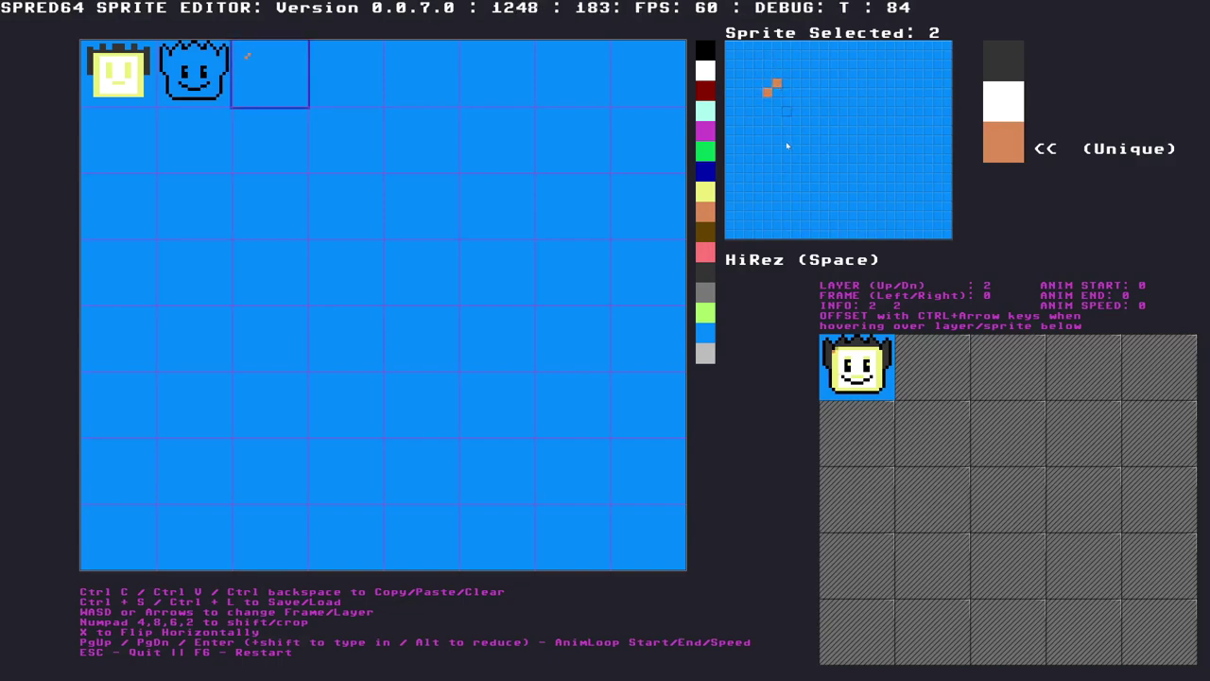
click(767, 197)
click(776, 206)
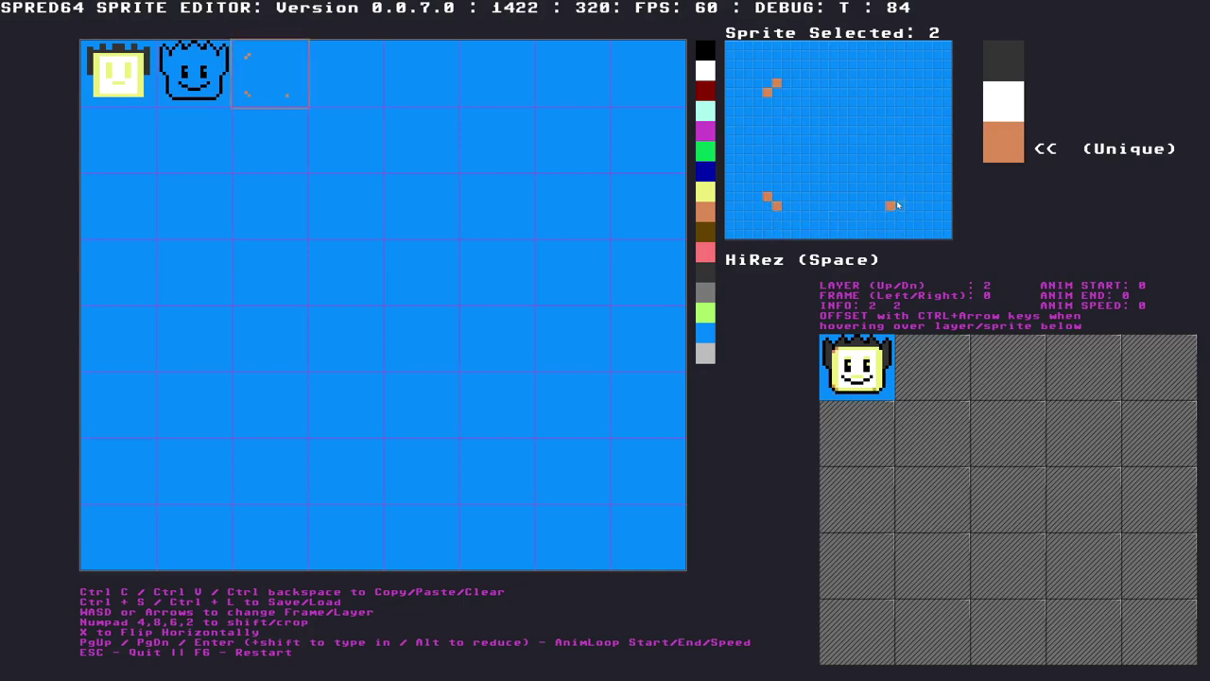
click(899, 83)
click(908, 92)
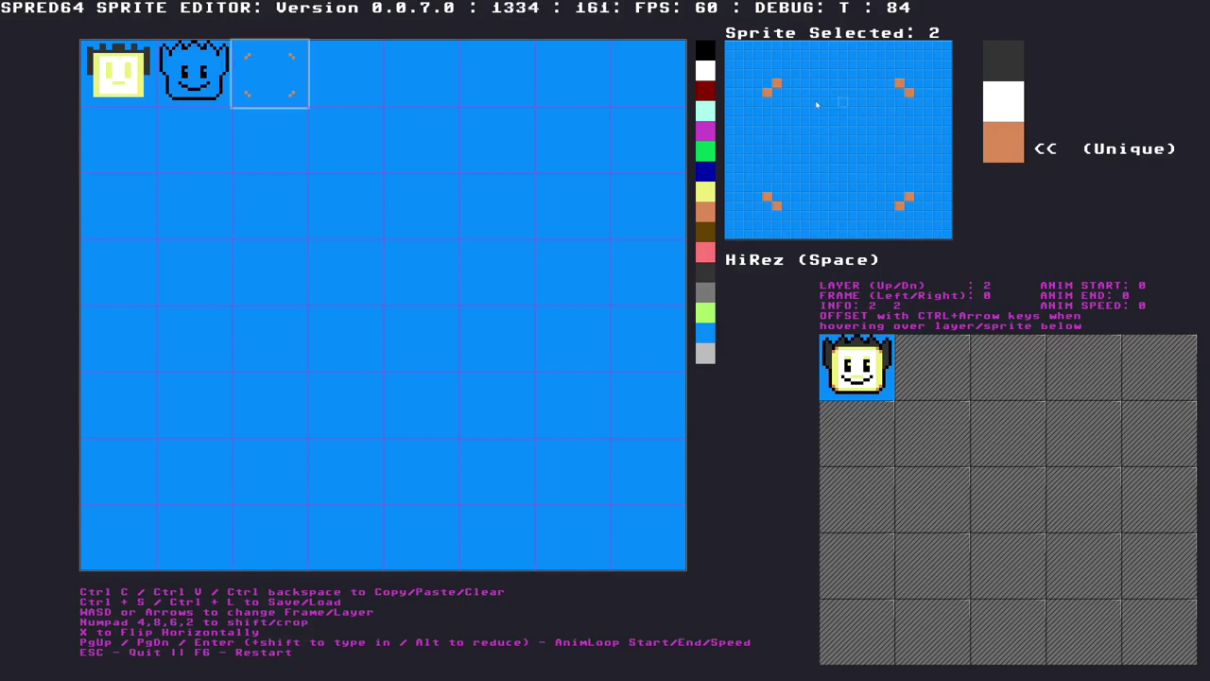
drag(836, 83, 844, 84)
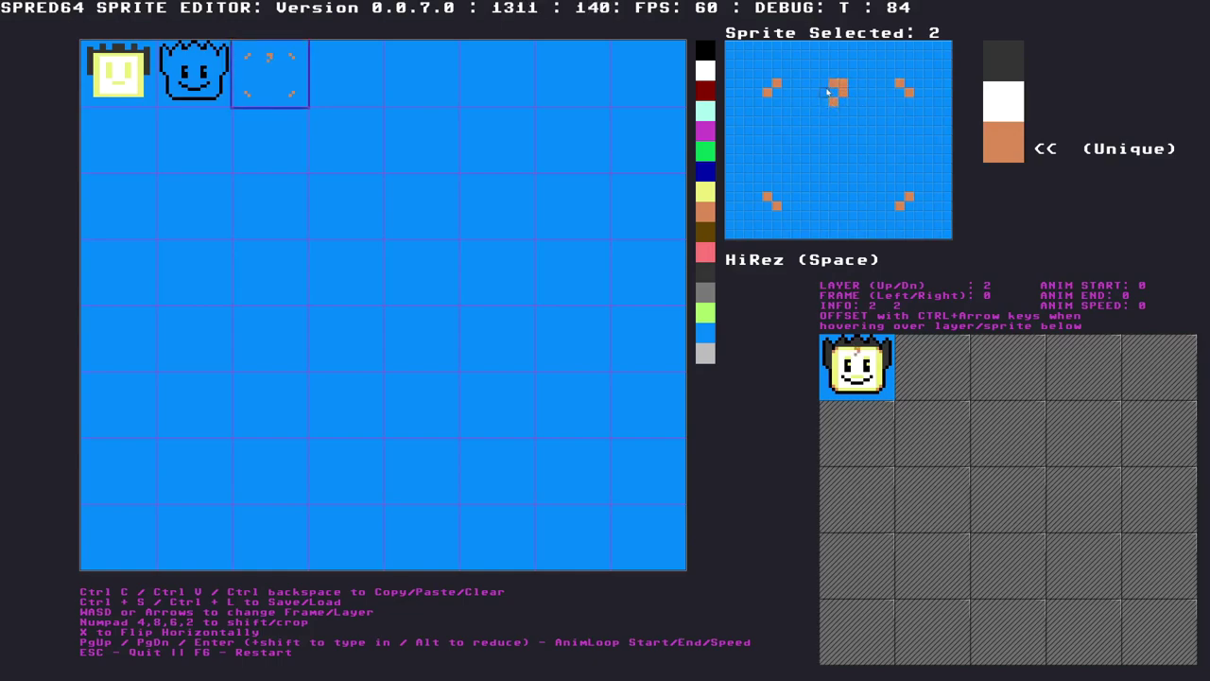
click(823, 83)
Add a dark grey pixel below the centre of sprite 0's hairline and erase the matching light-brown pixel in sprite 2
click(193, 74)
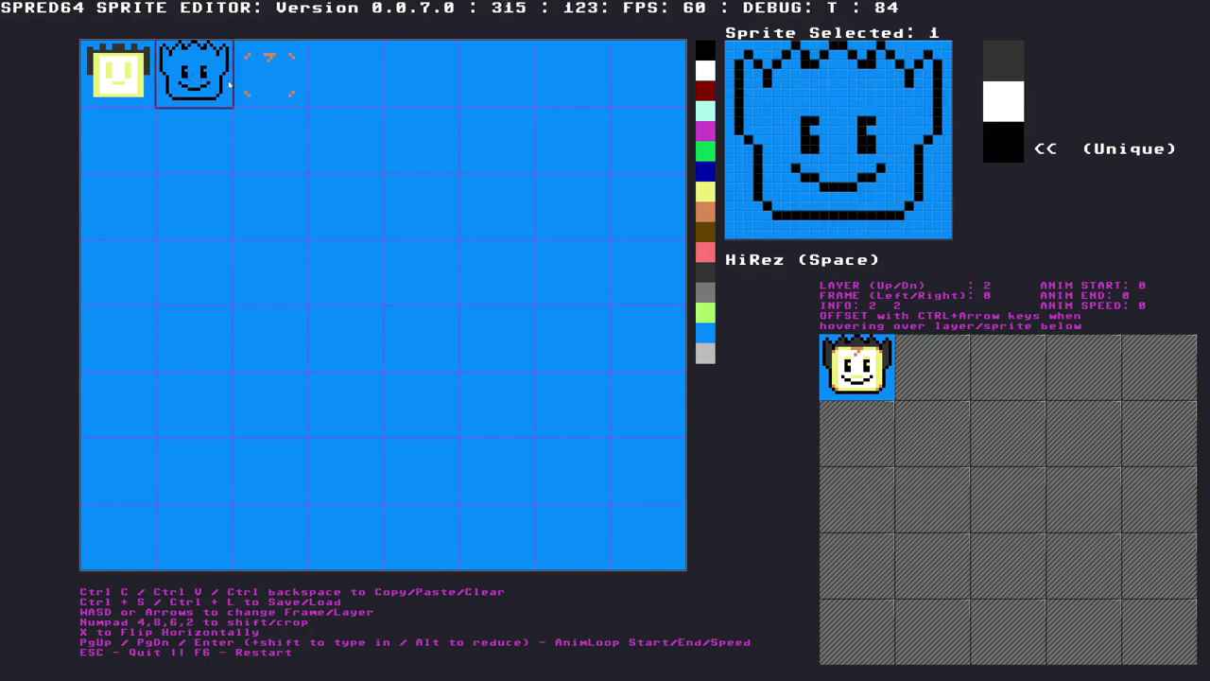
click(842, 85)
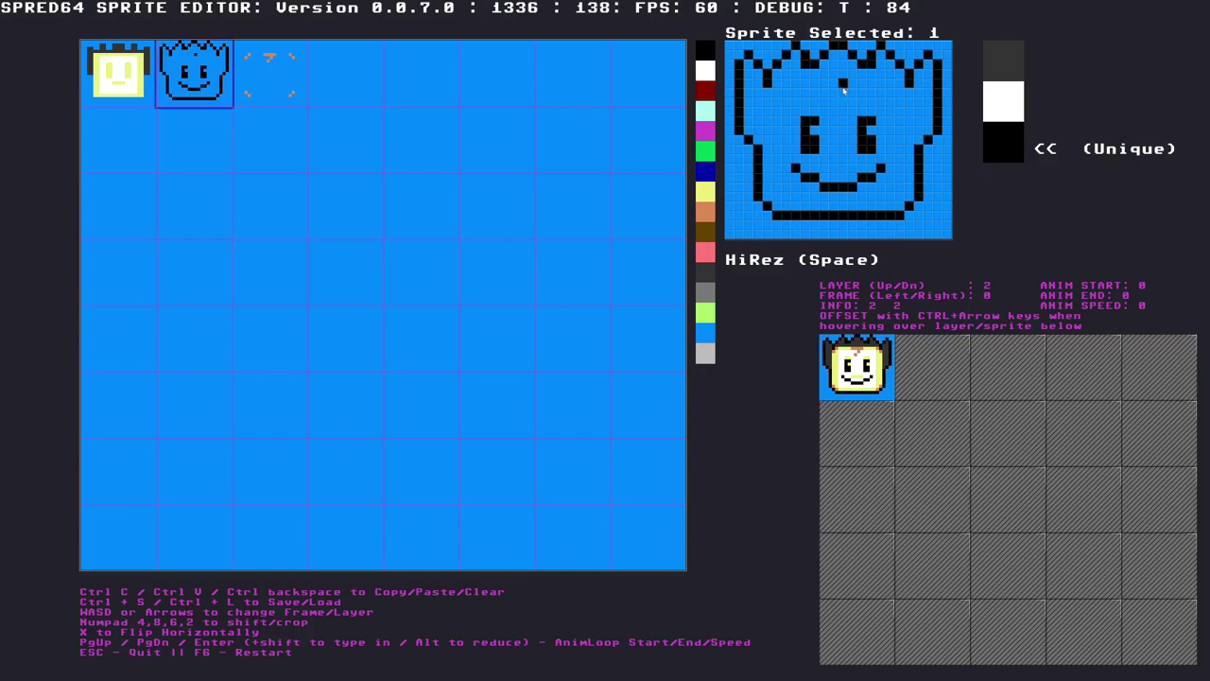
click(136, 84)
click(1007, 74)
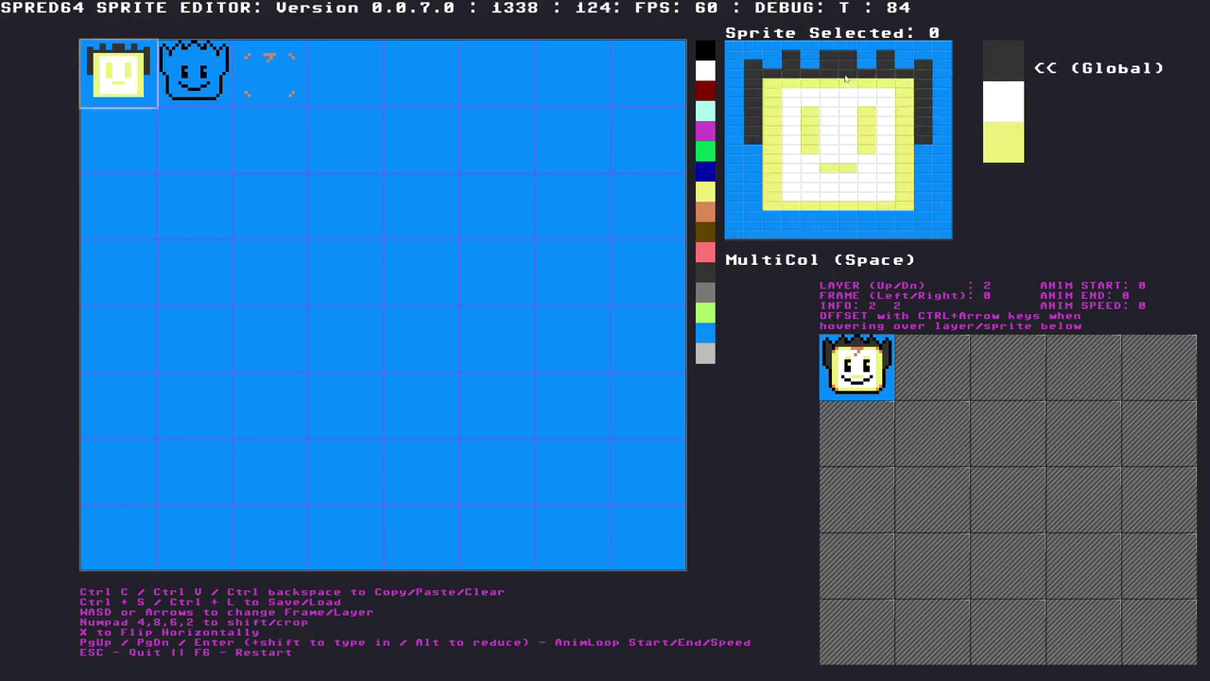
click(280, 90)
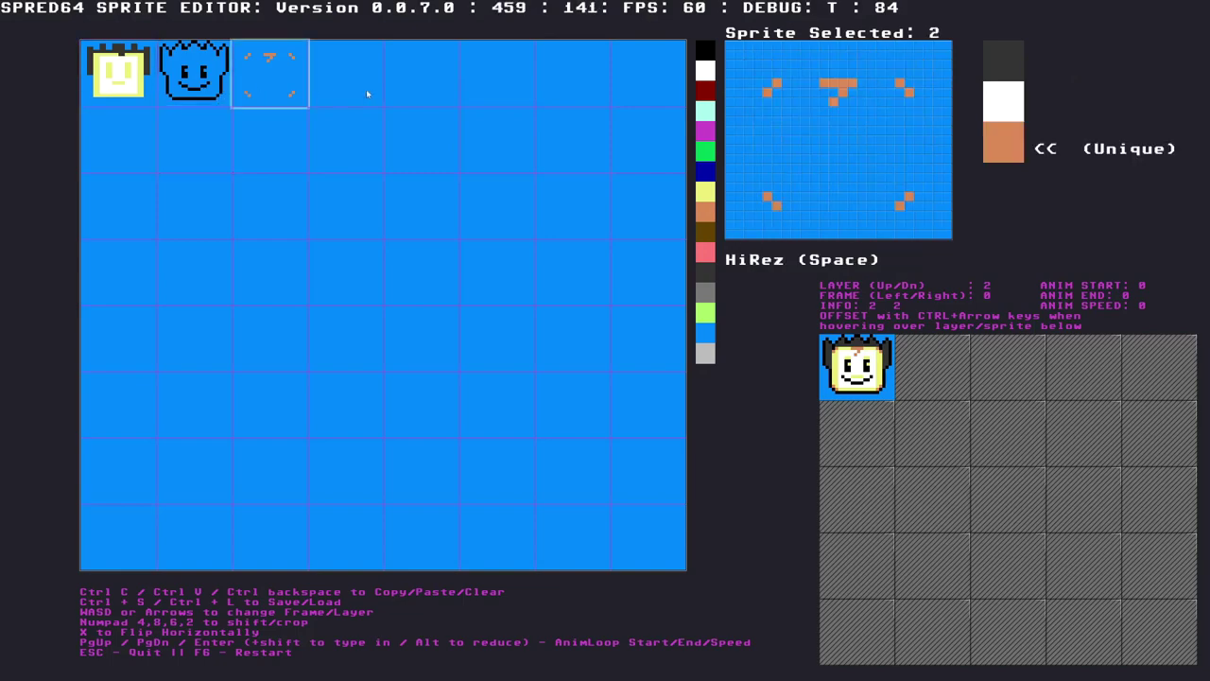
right_click(842, 85)
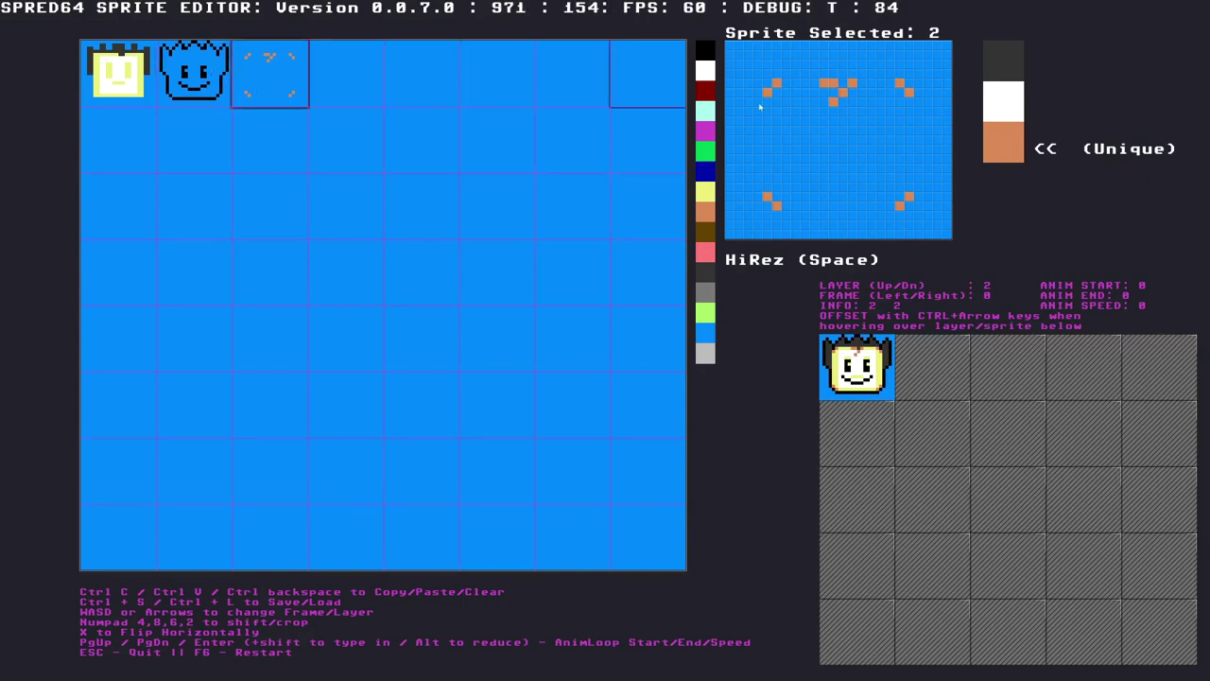
Add light-brown shading pixels on both sides of the nose and under the mouth corners in sprite 2, and reopen sprite 0
drag(835, 162, 843, 161)
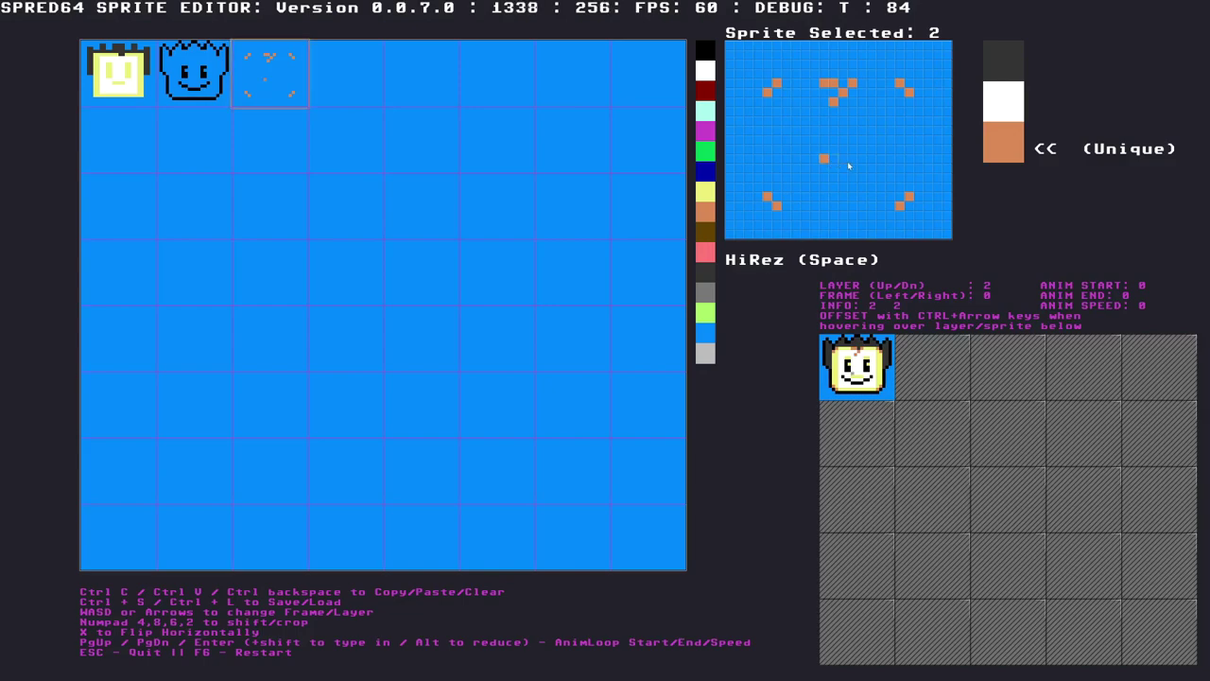
click(850, 159)
right_click(850, 163)
right_click(824, 163)
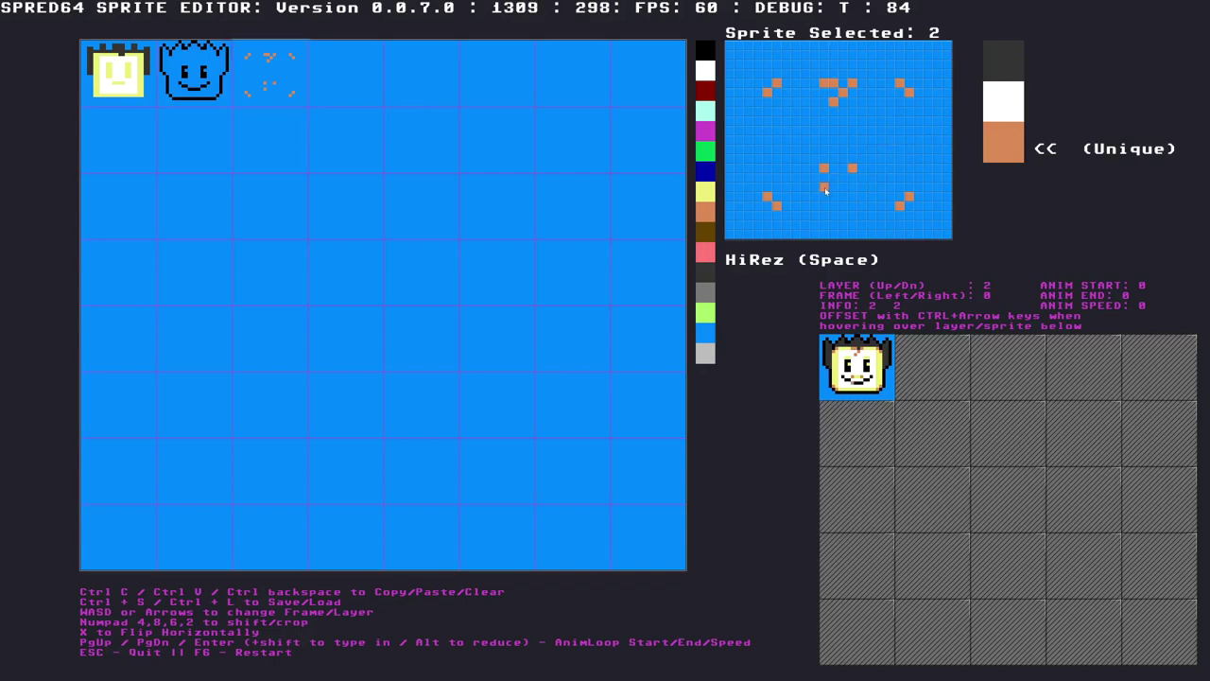
click(814, 186)
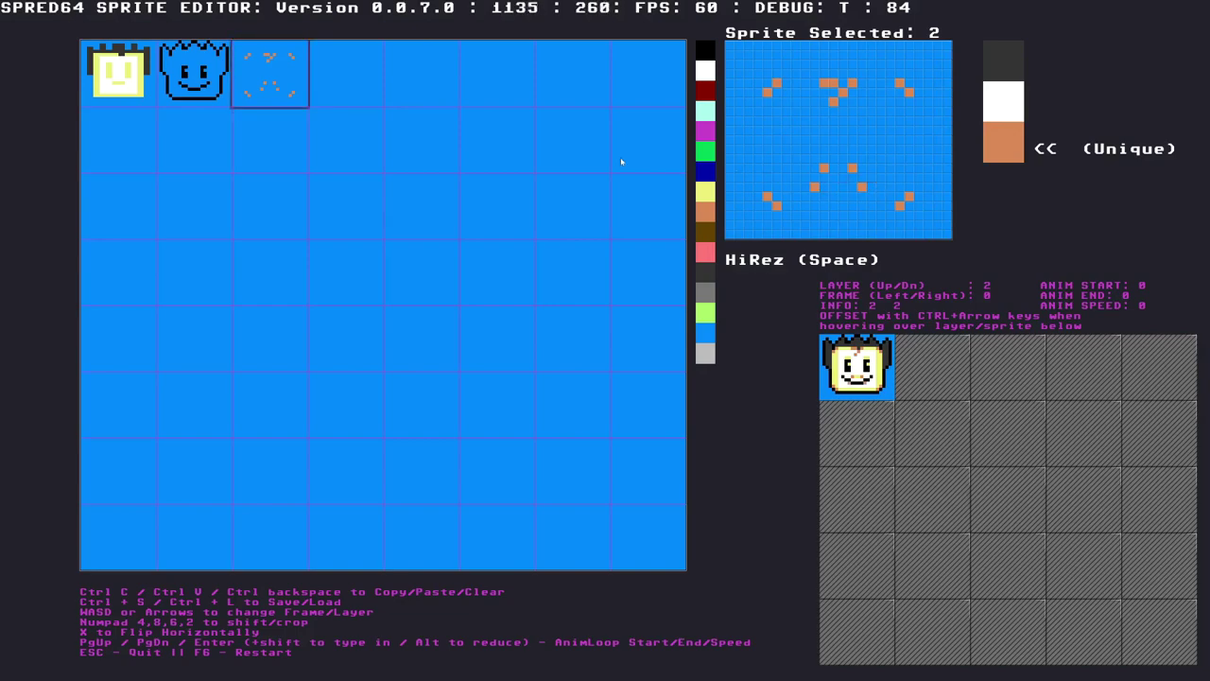
click(118, 75)
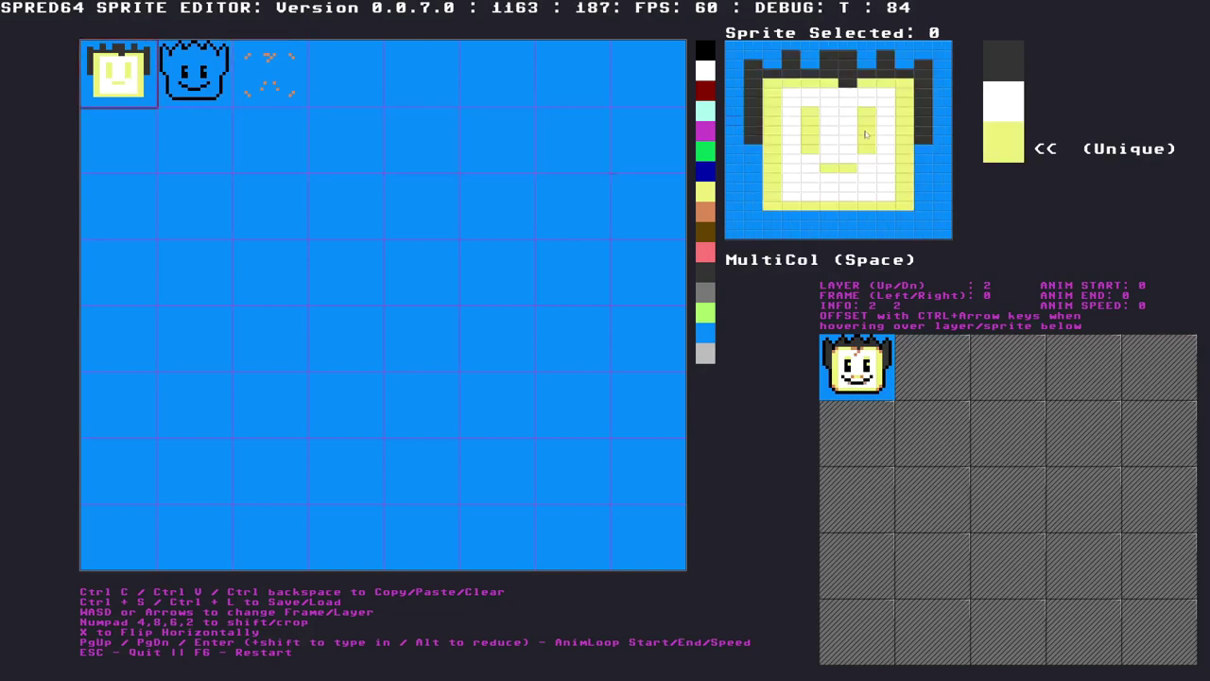
click(809, 178)
click(866, 180)
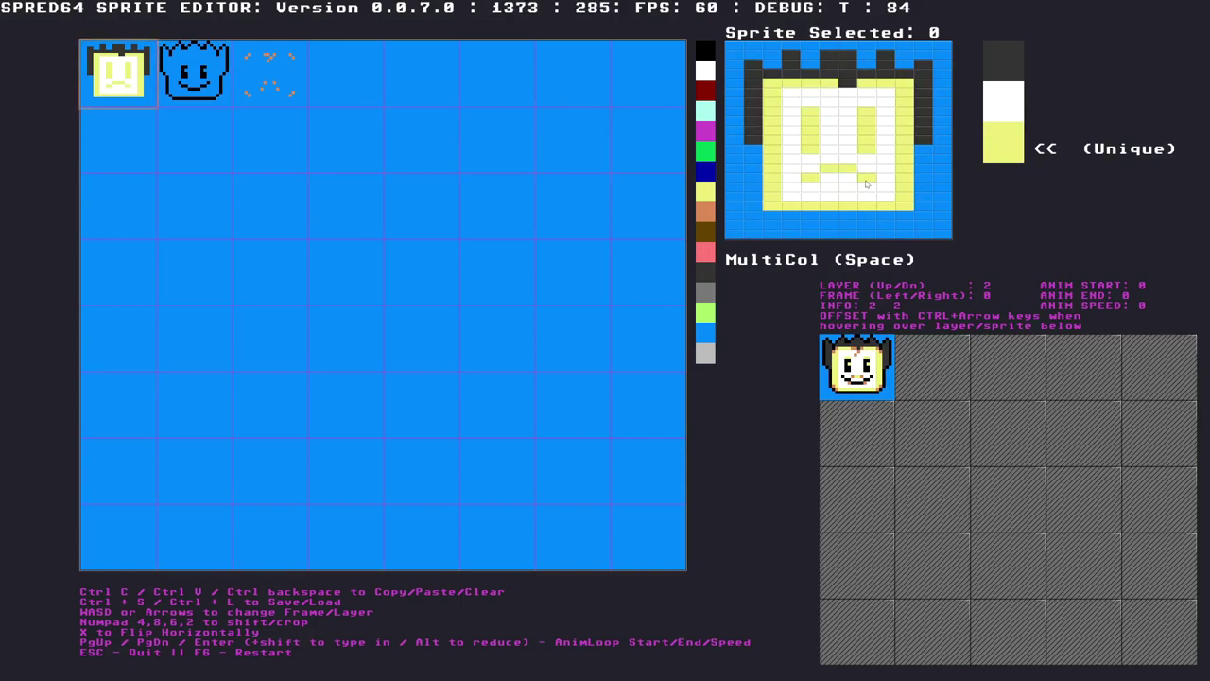
right_click(865, 180)
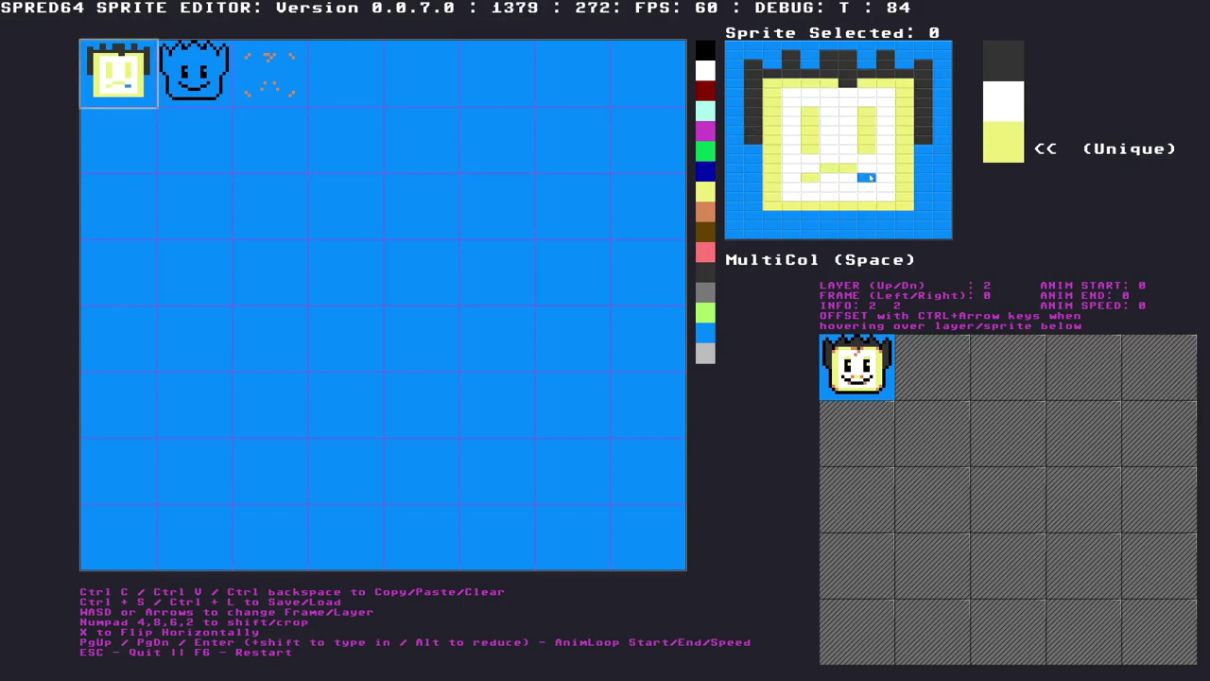
click(810, 168)
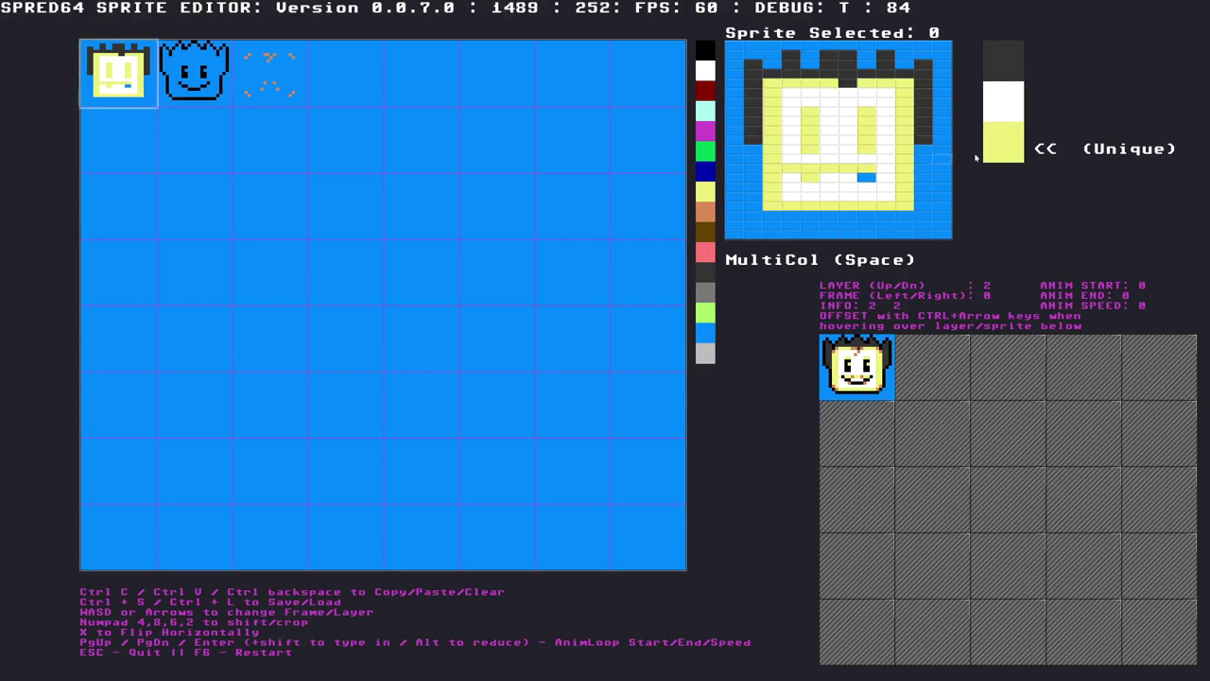
With the global white, clear the yellow beside the mouth and along both face sides in sprite 0, and add yellow pixels rounding the lower corners
scroll(953, 123, up, 1)
drag(866, 172, 786, 168)
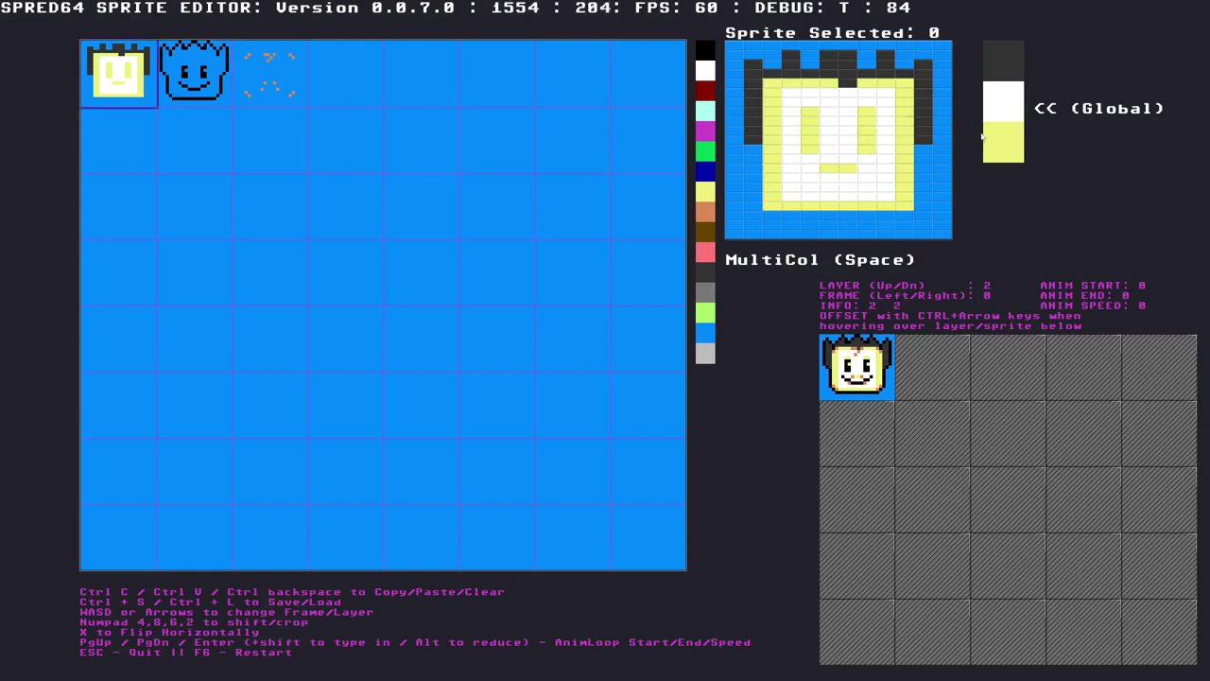
drag(772, 110, 771, 182)
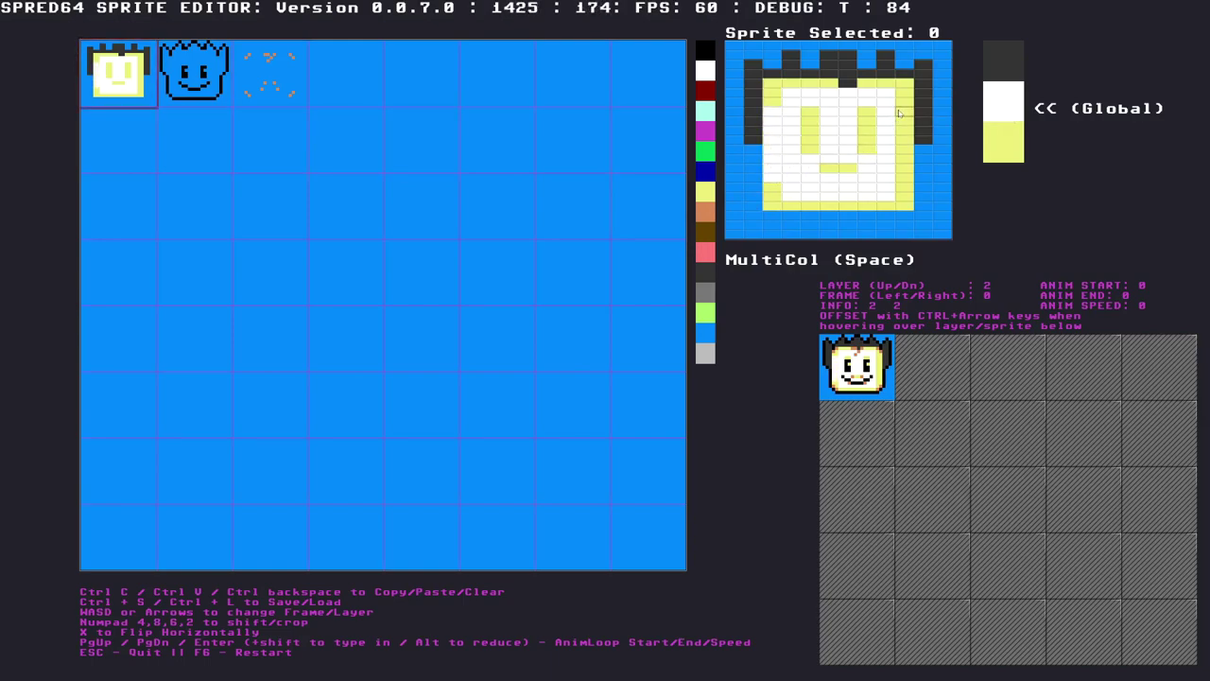
drag(898, 109, 899, 175)
scroll(935, 156, down, 1)
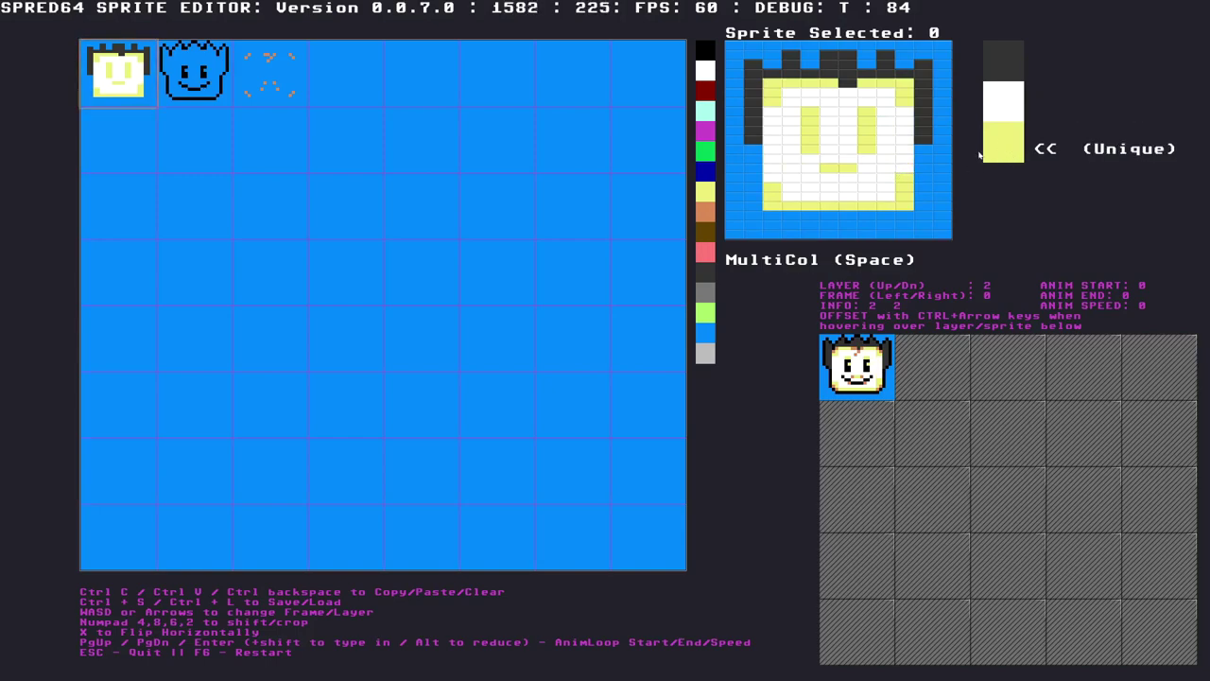
click(881, 198)
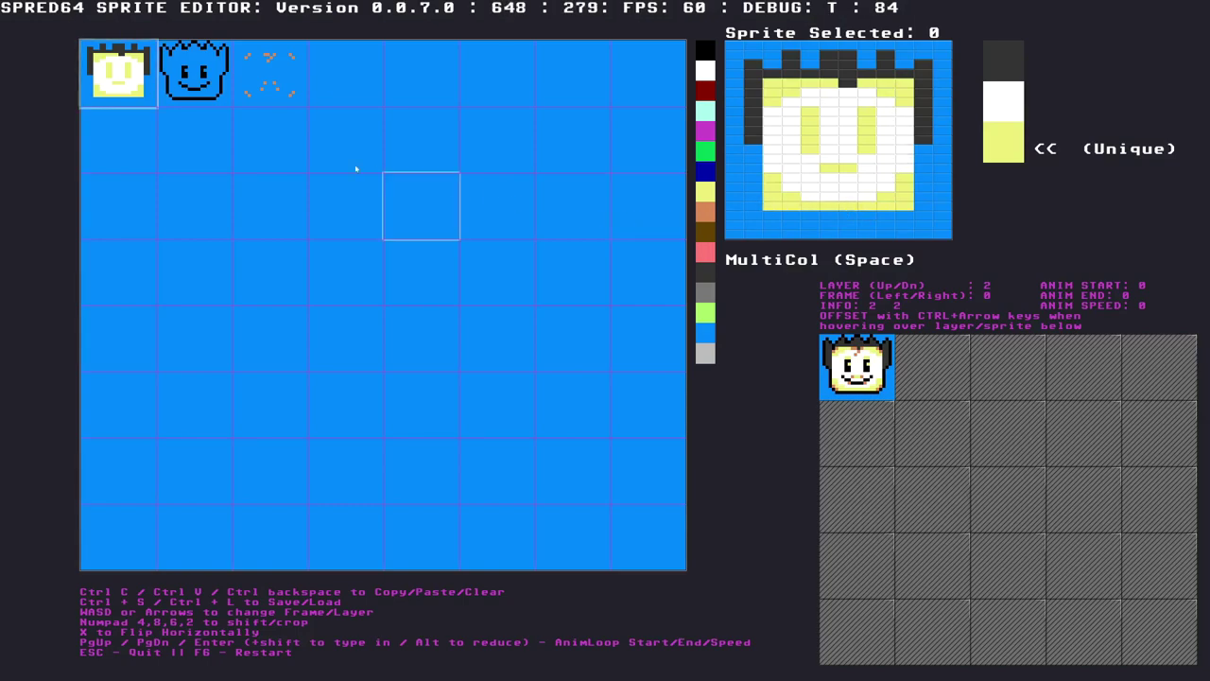
Shade both ears light brown in sprite 2 and add a black inner-ear pixel on each side of sprite 1's outline
click(270, 74)
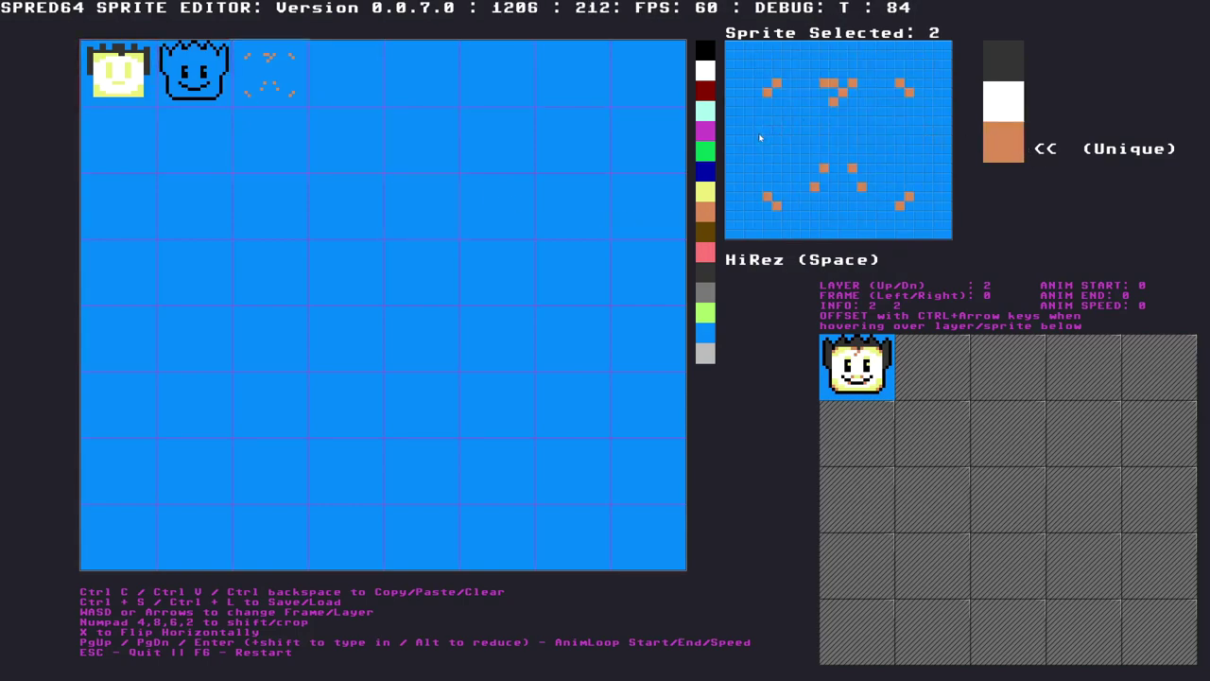
mouse_move(757, 130)
mouse_down()
mouse_move(757, 149)
mouse_move(749, 127)
mouse_up()
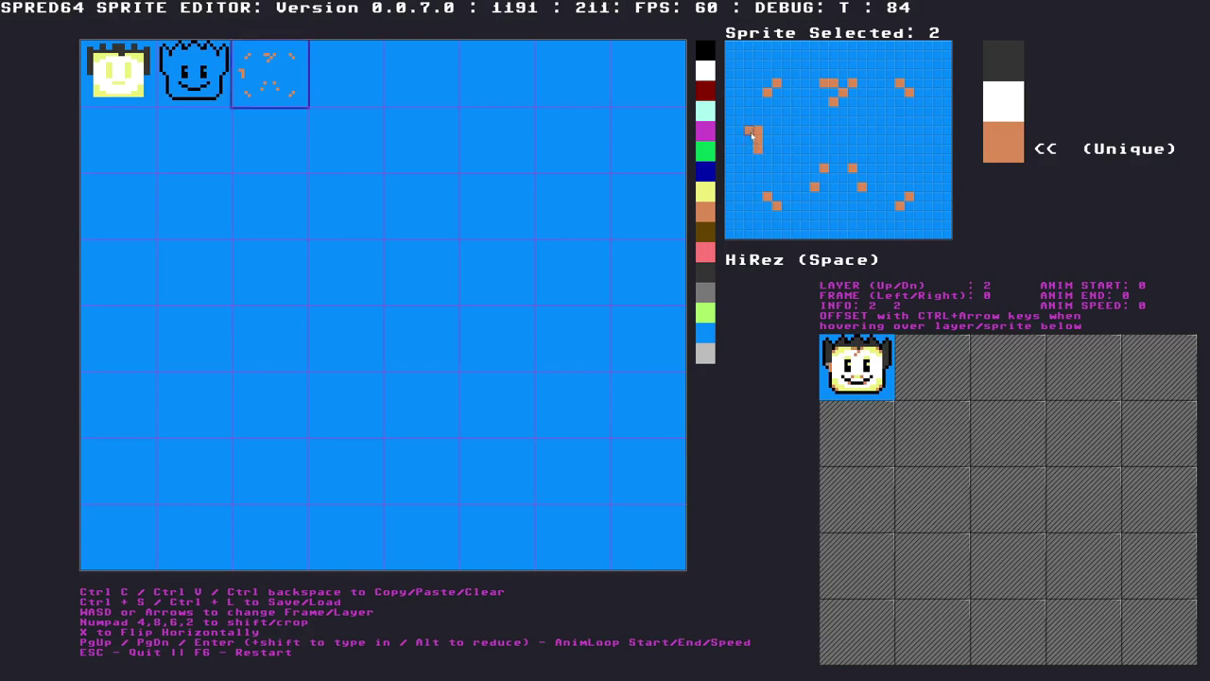
drag(915, 149, 925, 135)
click(199, 62)
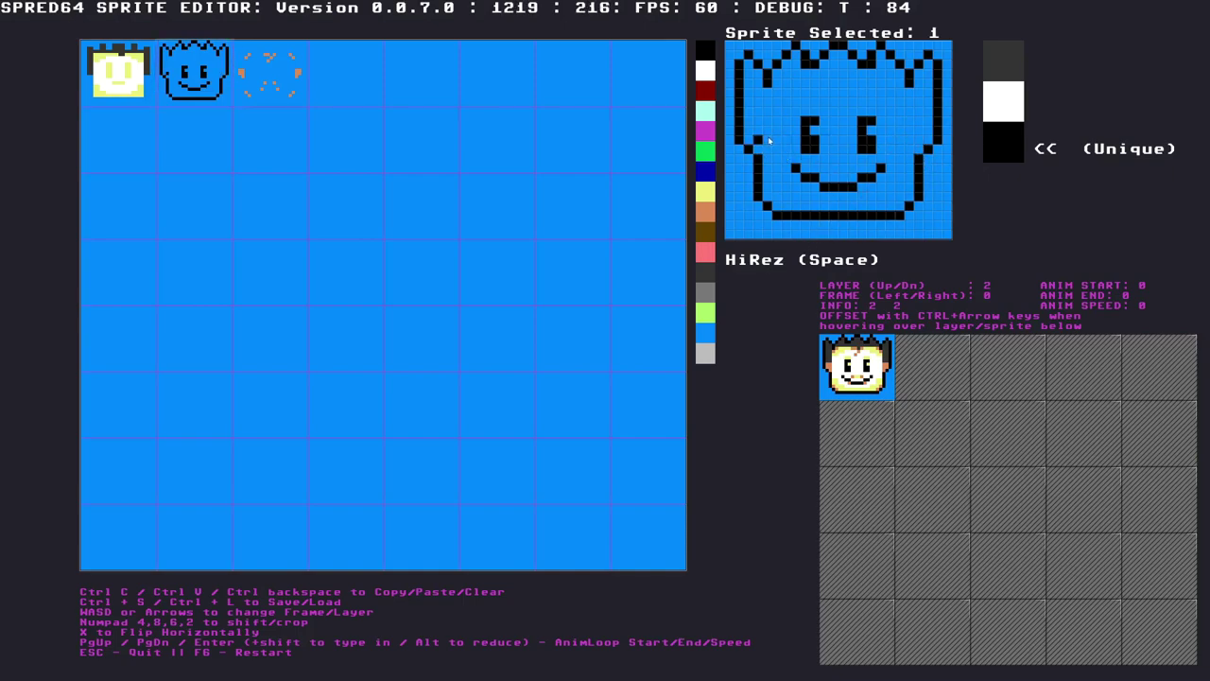
key(d)
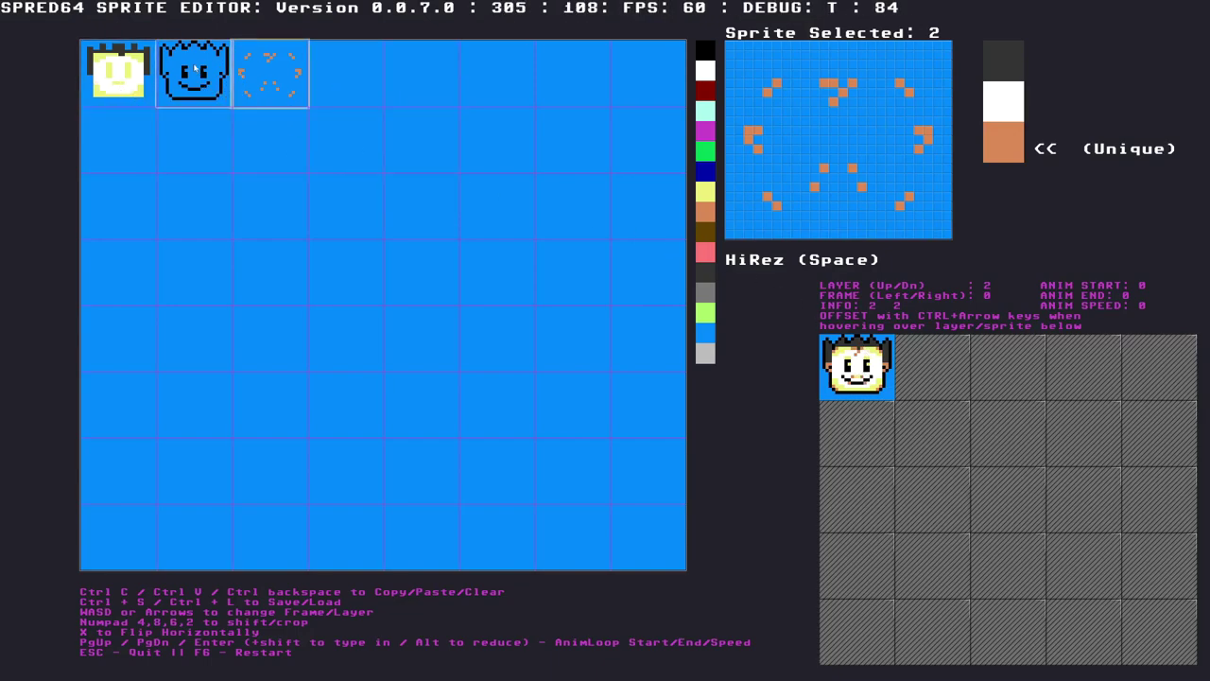
Copy the black face outline from sprite 1 into sprite slot 3
click(198, 83)
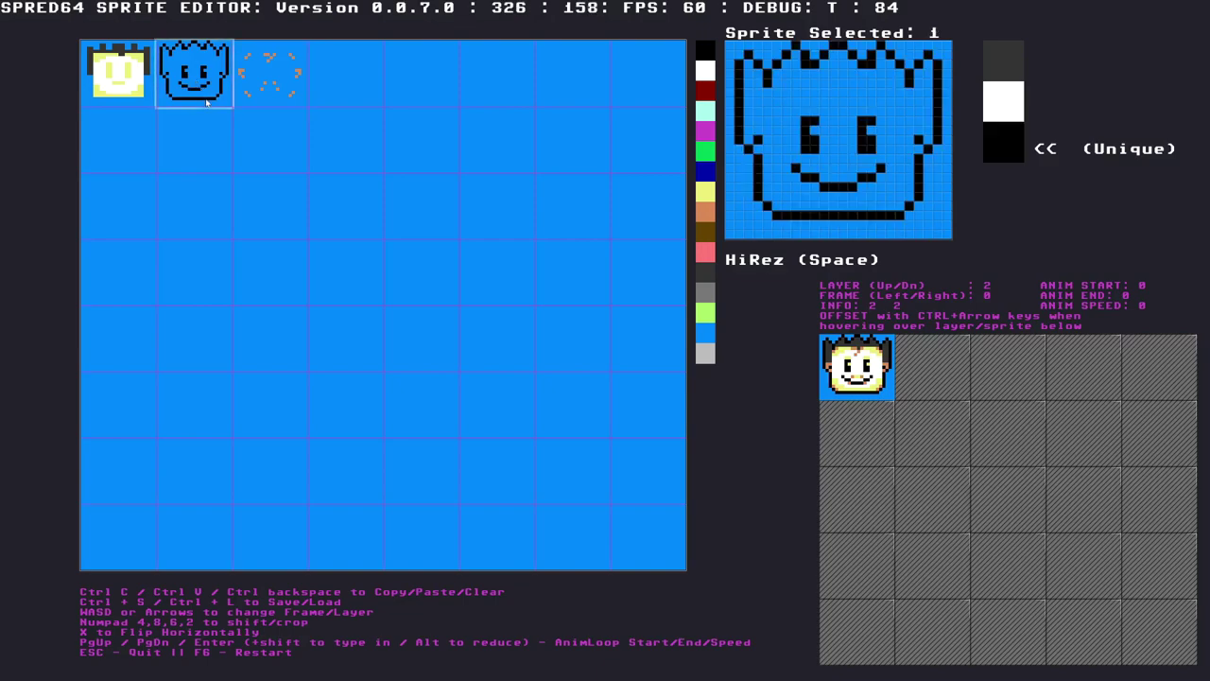
click(354, 87)
key(ctrl+v)
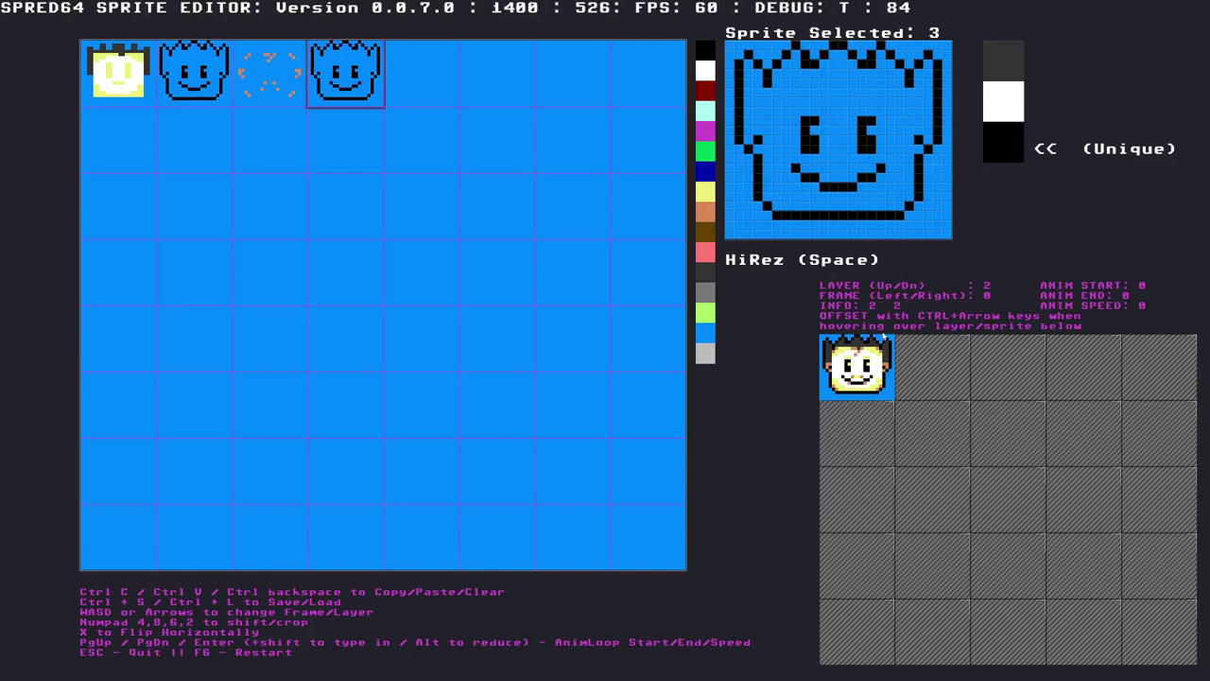
Switch to frame 1 and place sprite 0 on layer 0 in the first preview cell
key(Right)
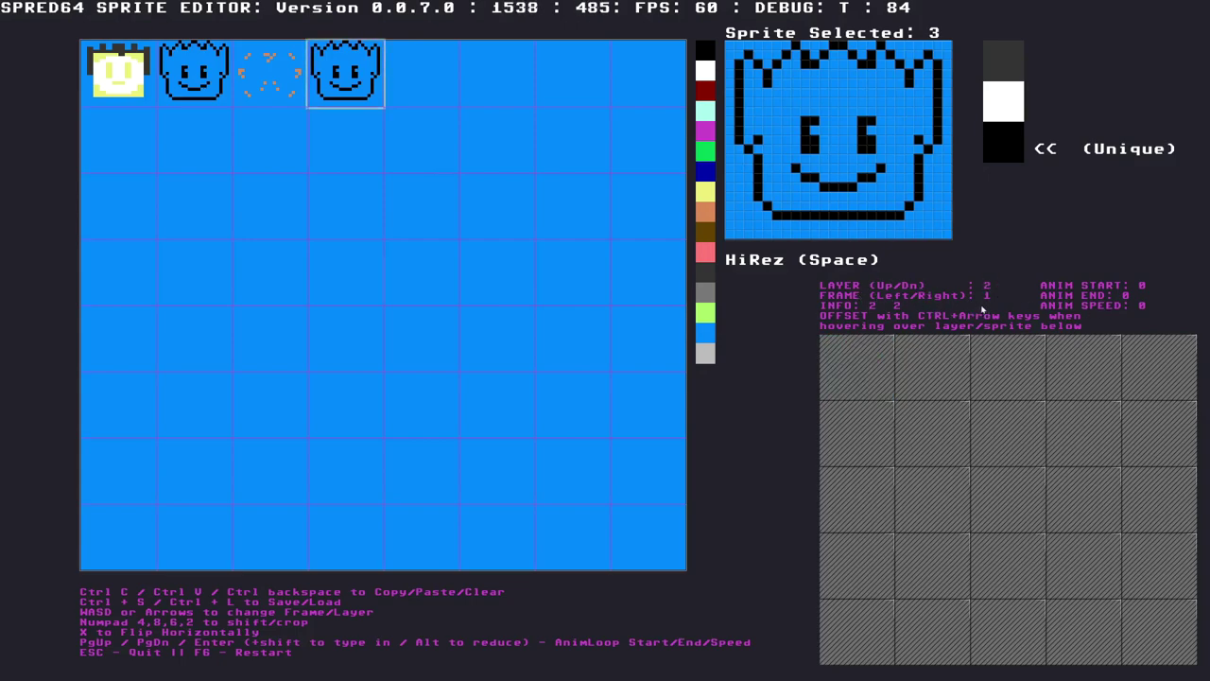
key(Left)
key(Right)
click(139, 85)
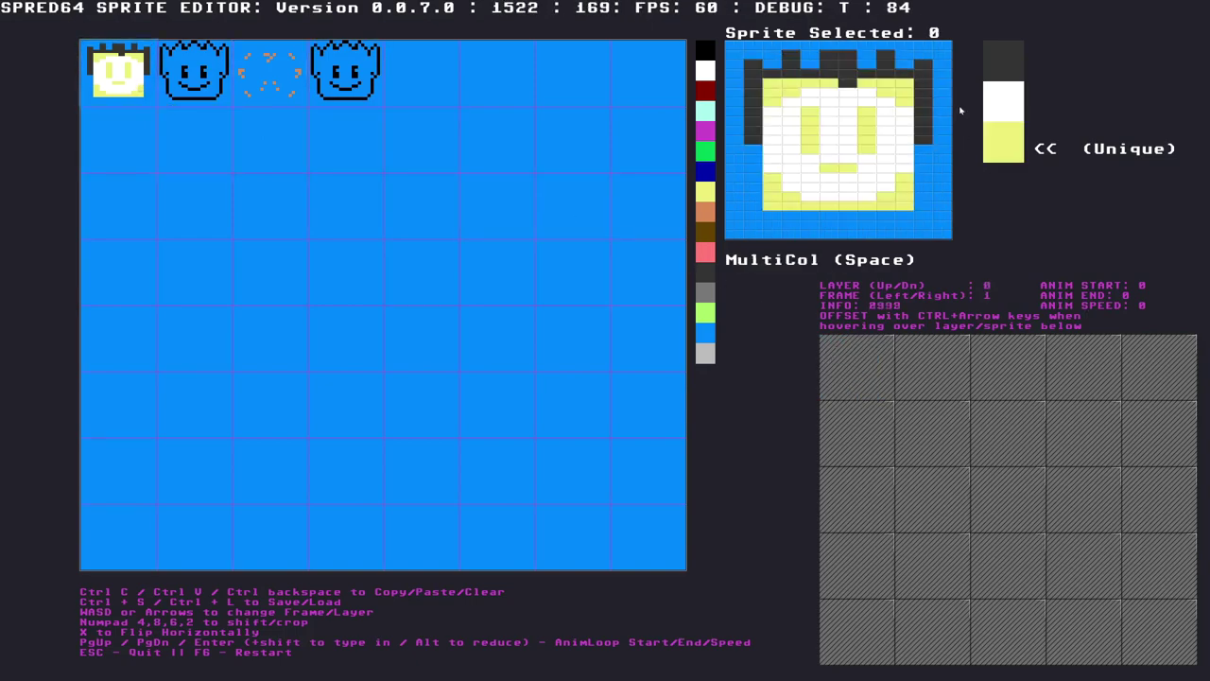
click(874, 381)
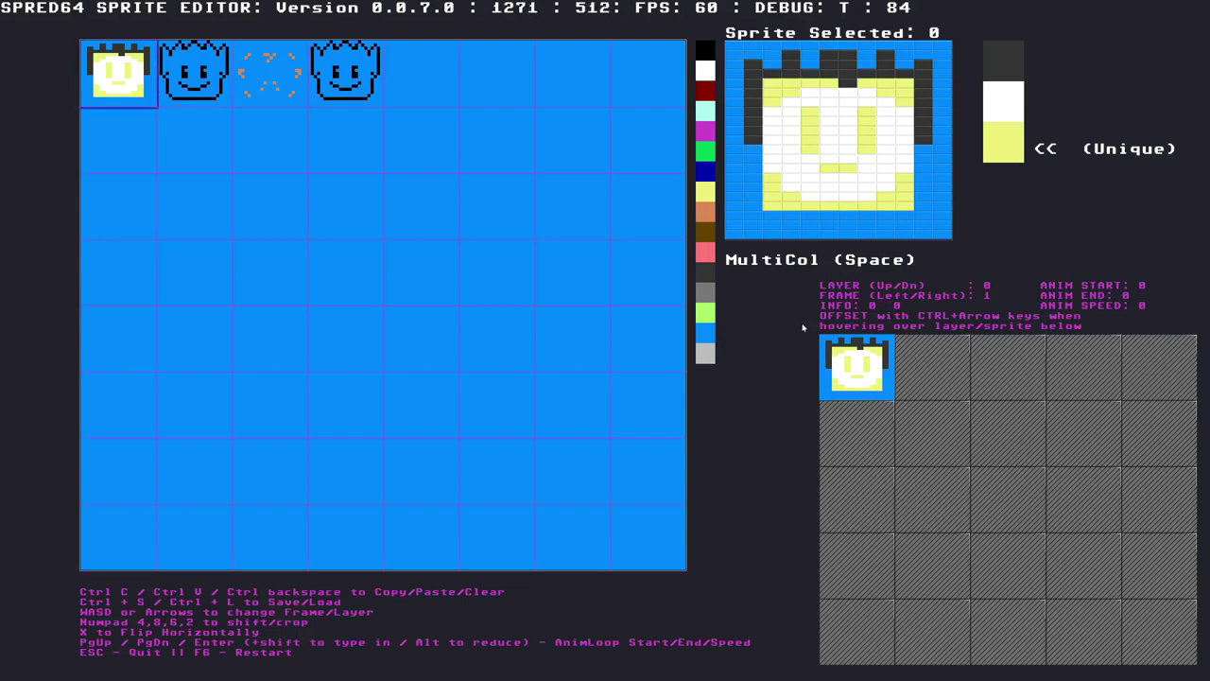
Stack sprite 3 on layer 1 and sprite 2 on layer 2 in the first preview cell of frame 1
key(Up)
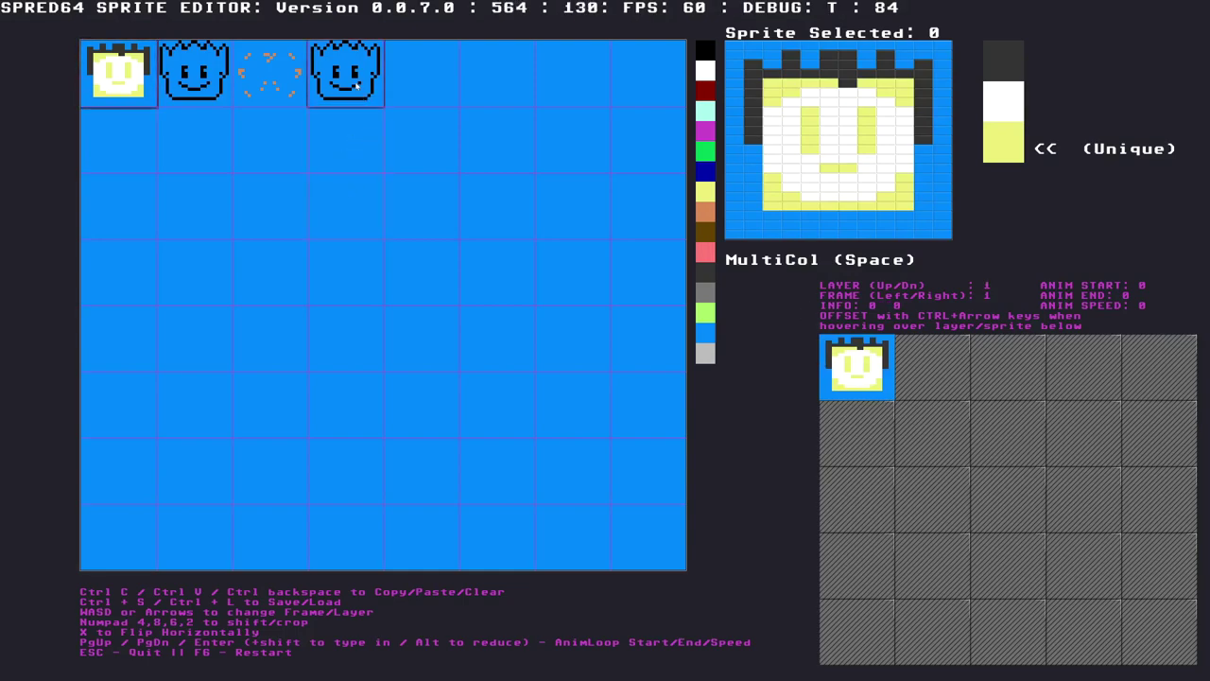
click(355, 82)
click(876, 396)
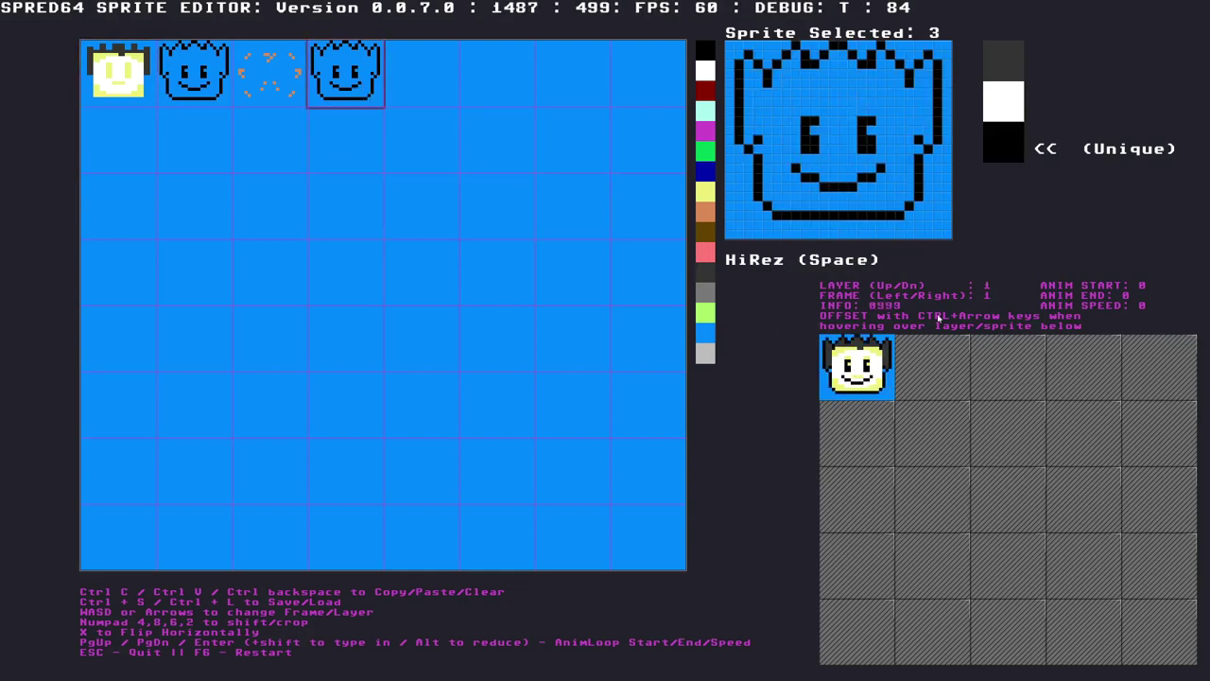
click(287, 91)
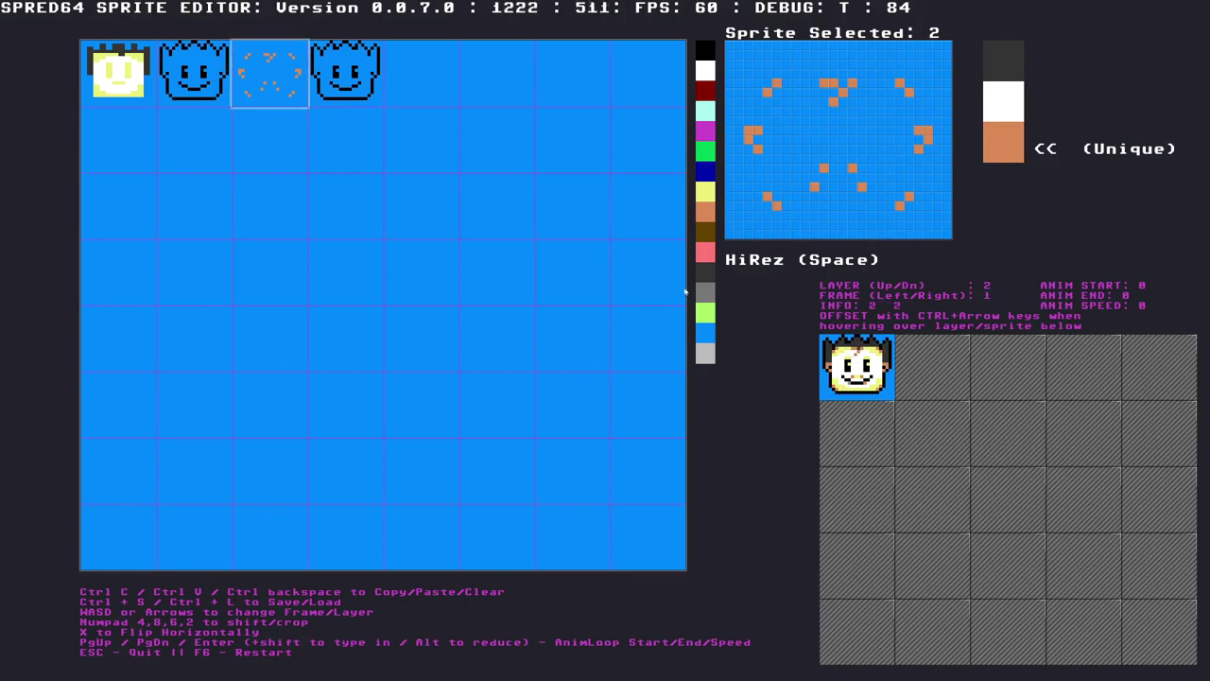
Erase both black eyes from the outline in sprite 3
click(365, 85)
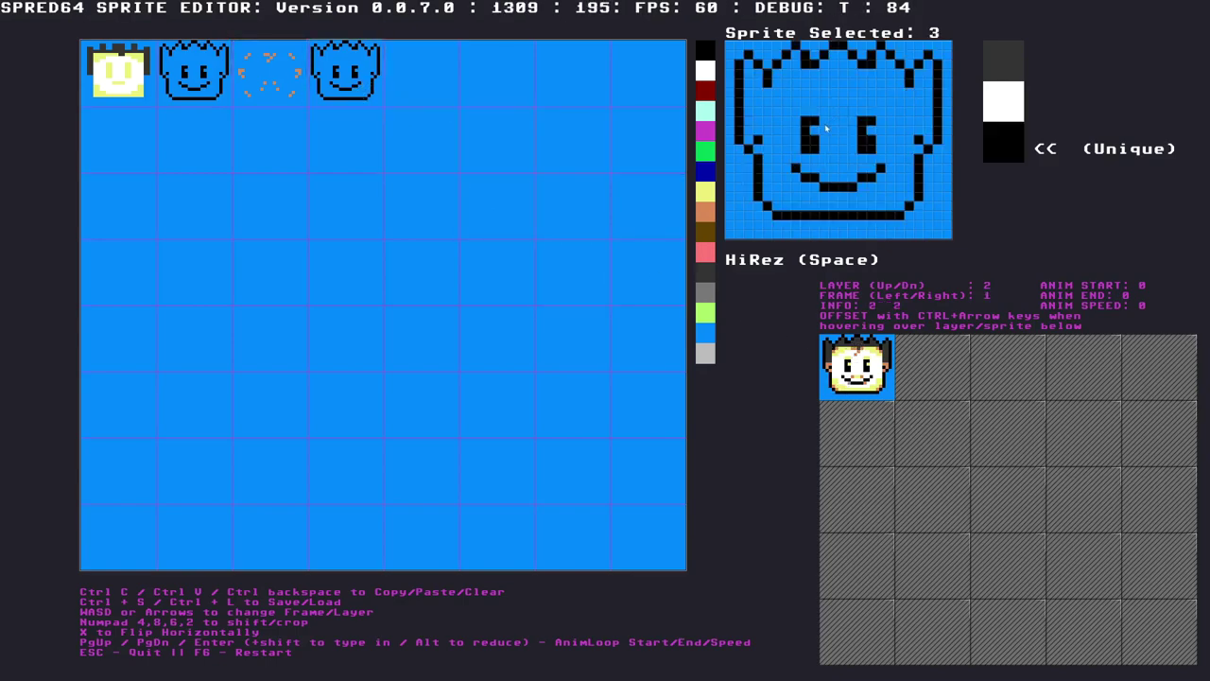
drag(809, 125, 806, 141)
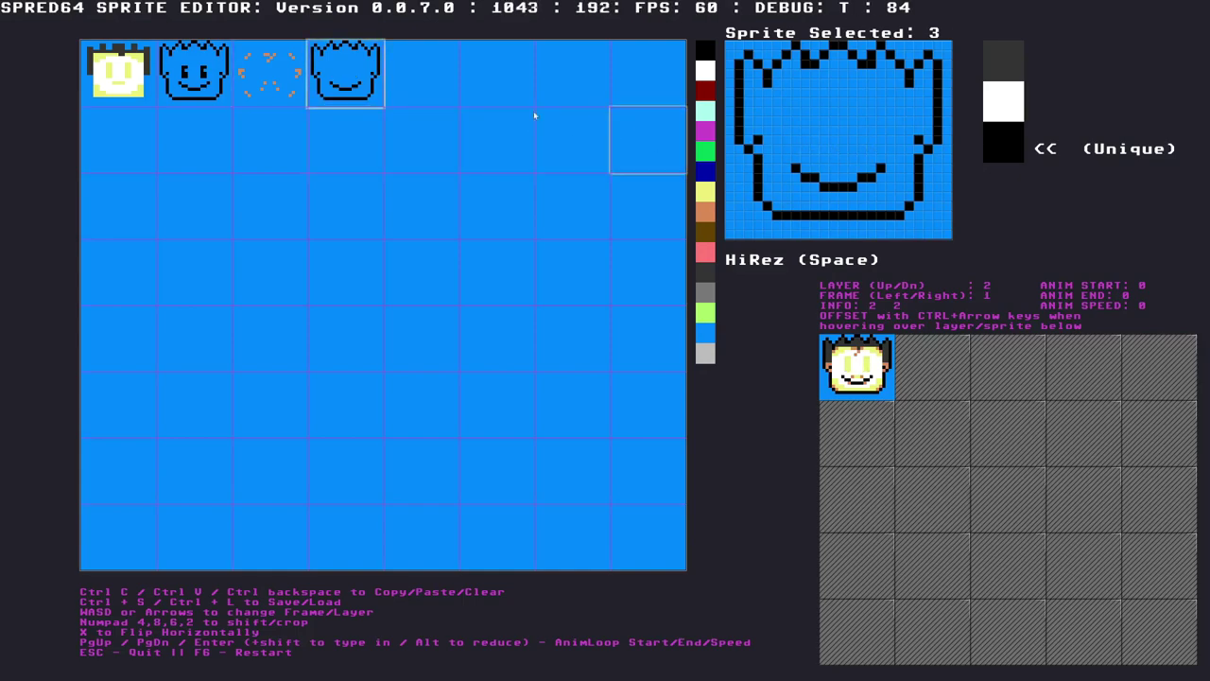
Copy sprite 2 into slot 4 with a two-pixel light-brown closed-eye line for each eye, and place it on layer 2 of frame 1's first cell
click(272, 89)
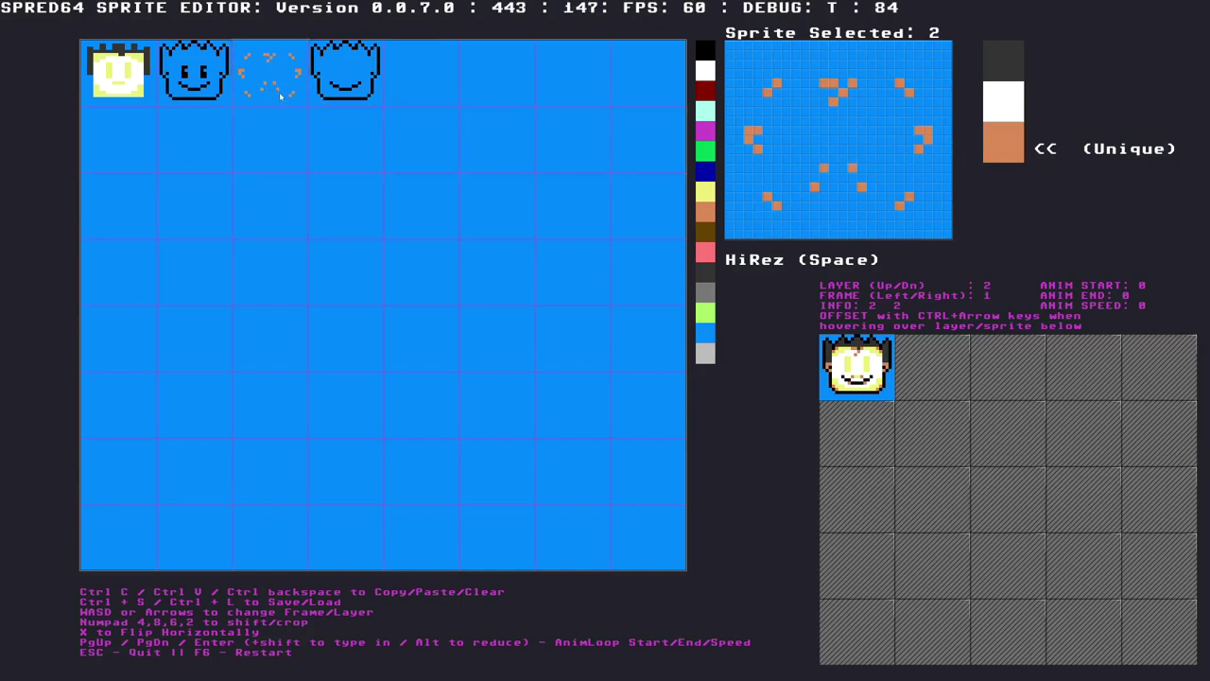
key(ctrl+c)
click(420, 86)
key(ctrl+v)
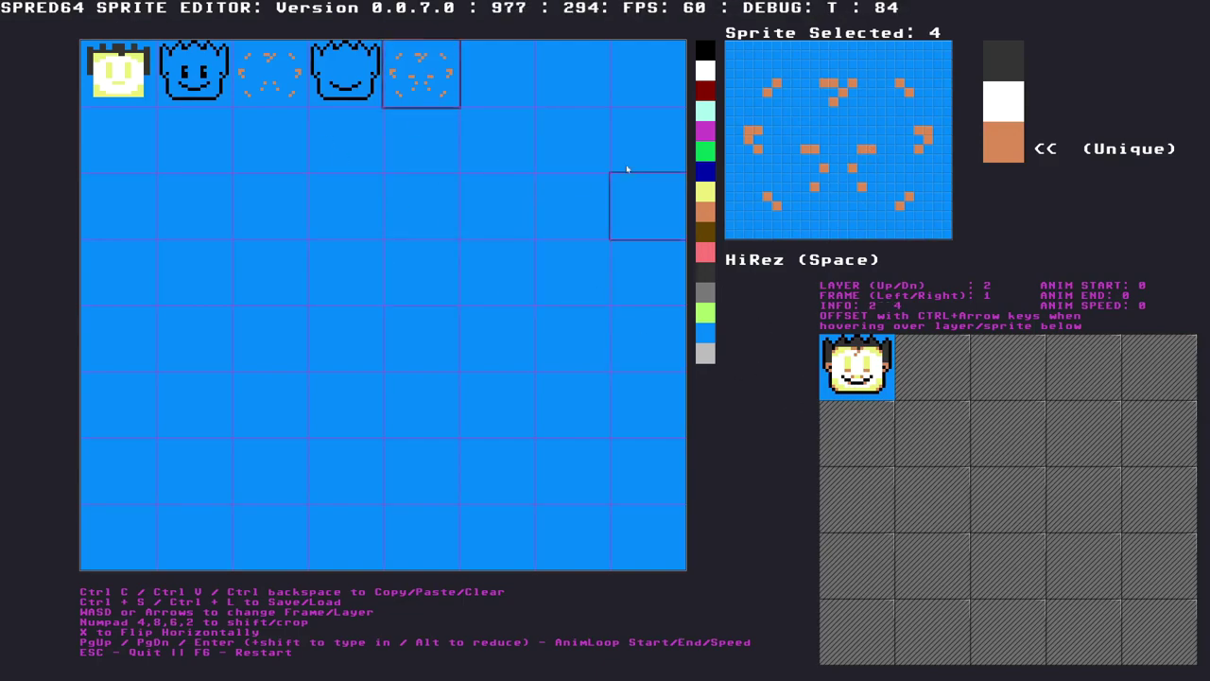
Switch back and forth between frames 0 and 1 to compare the open and closed eyes
key(Left)
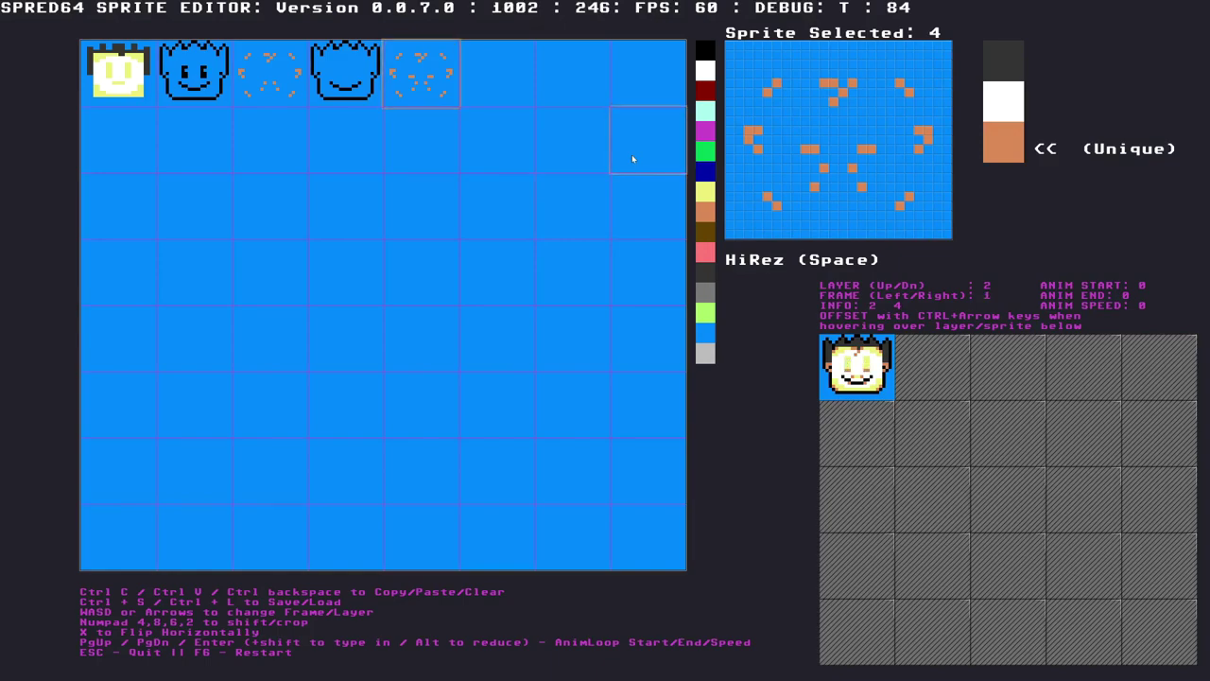
key(Right)
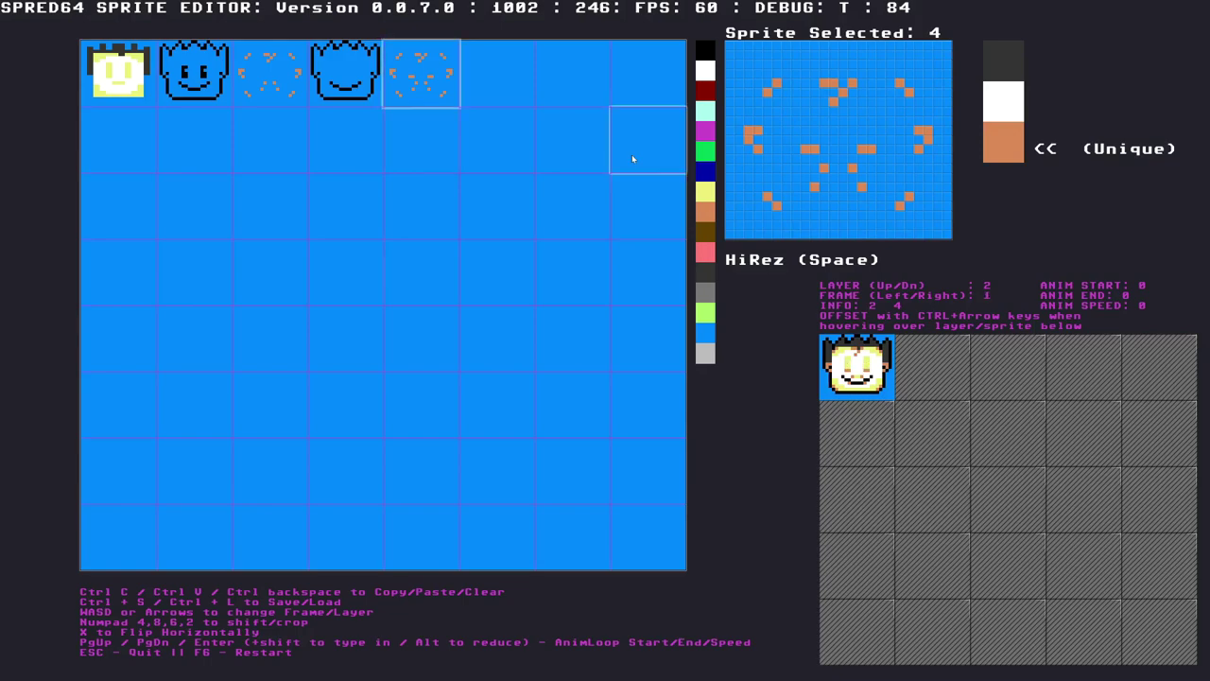
key(Left)
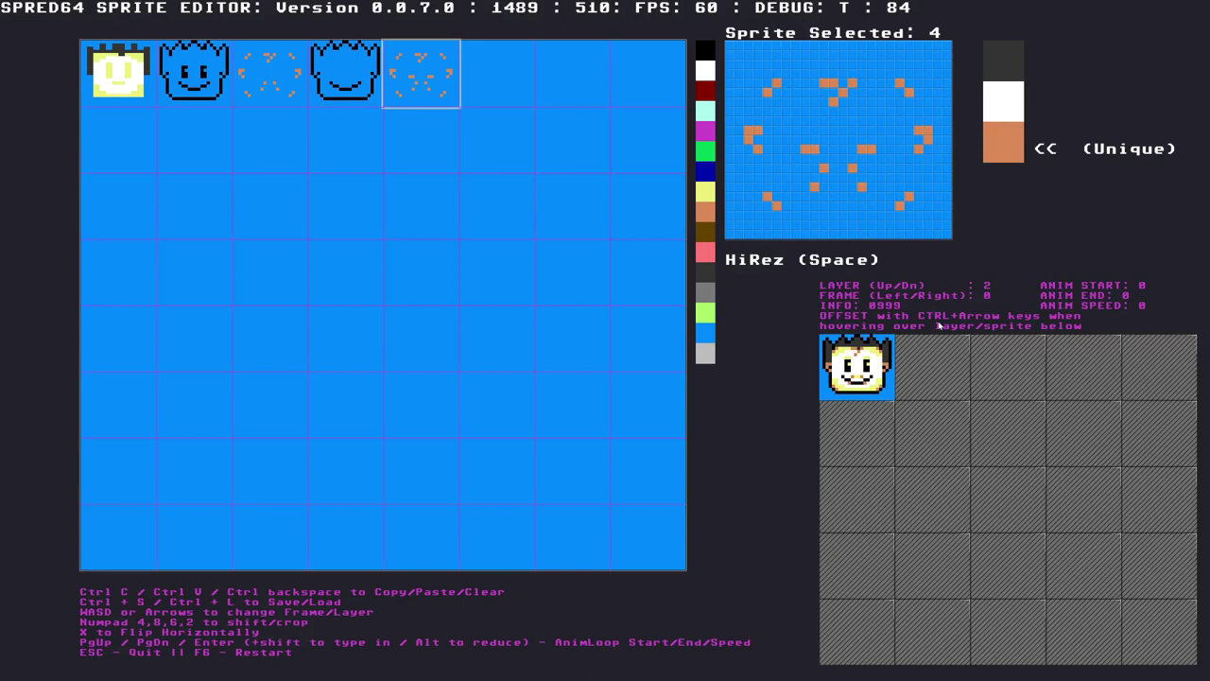
Return to frame 1 and place sprite 0 on layer 0 in the second preview cell of the first row
key(Right)
click(123, 84)
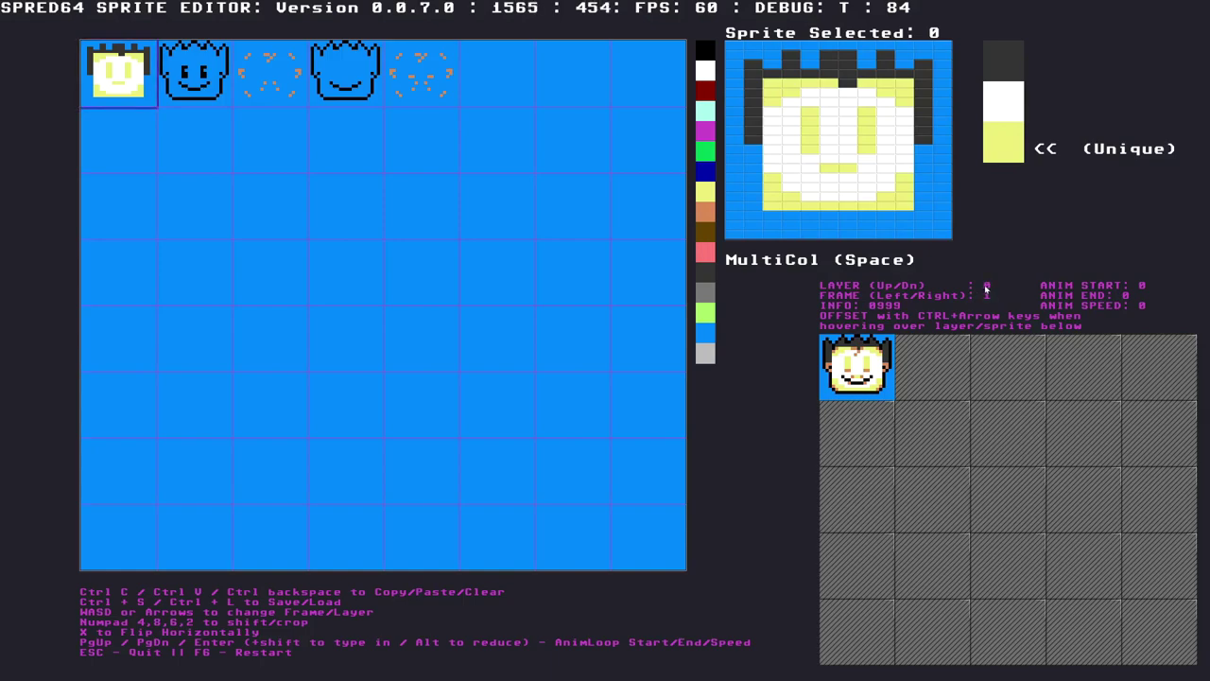
click(927, 366)
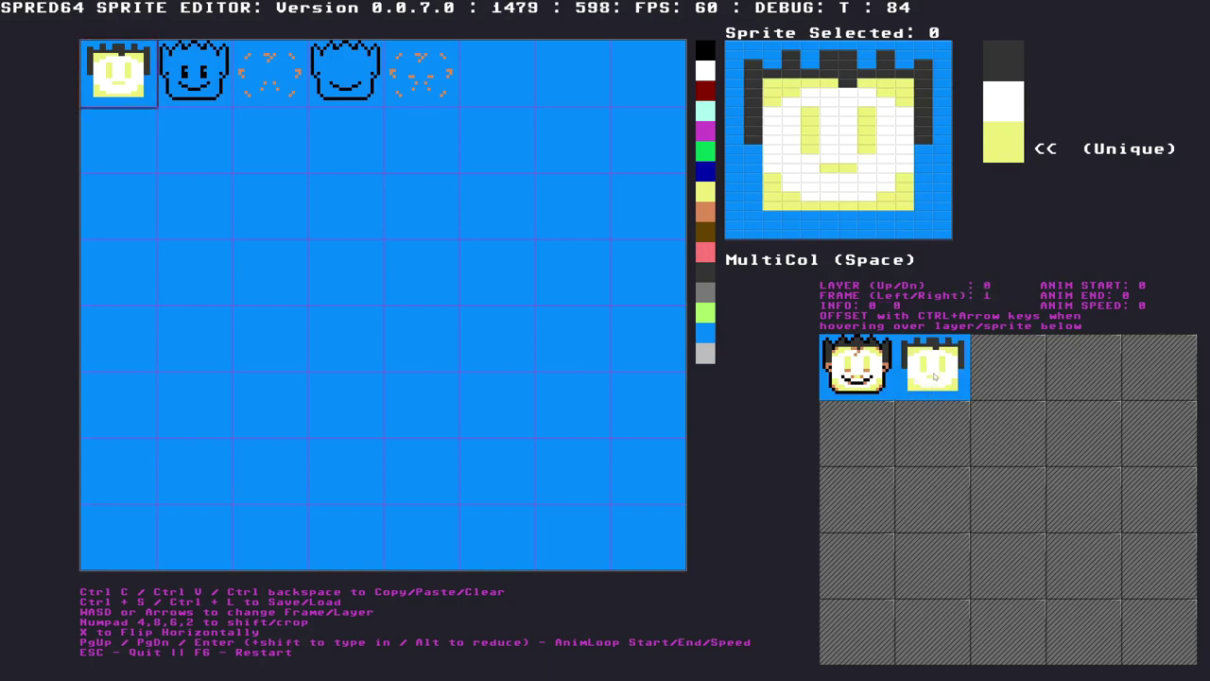
Stack sprite 1 on layer 1 and sprite 2 on layer 2 in the second preview cell of frame 1
key(Down)
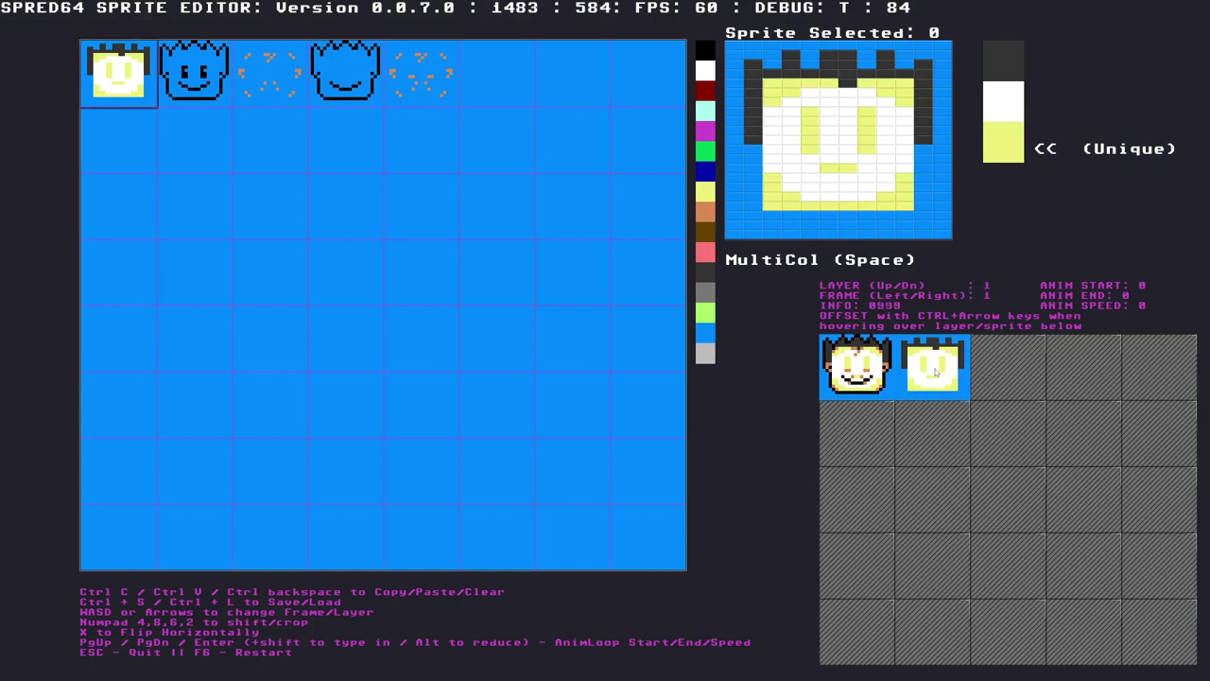
click(201, 83)
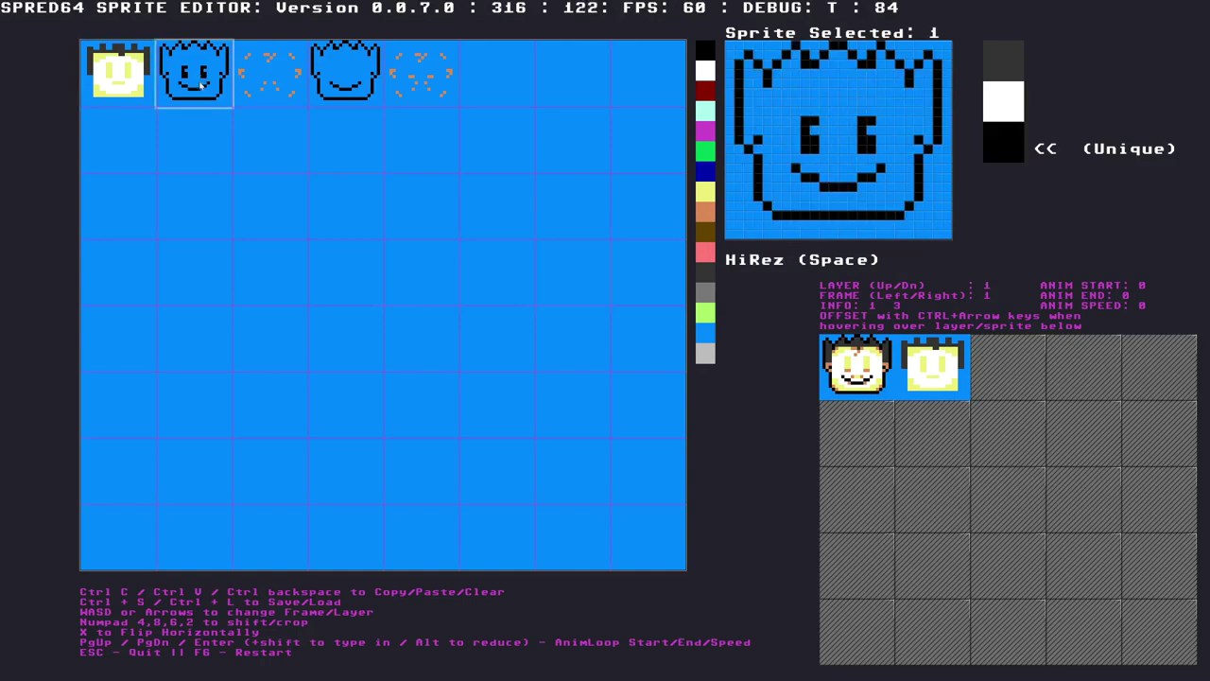
click(936, 368)
click(269, 75)
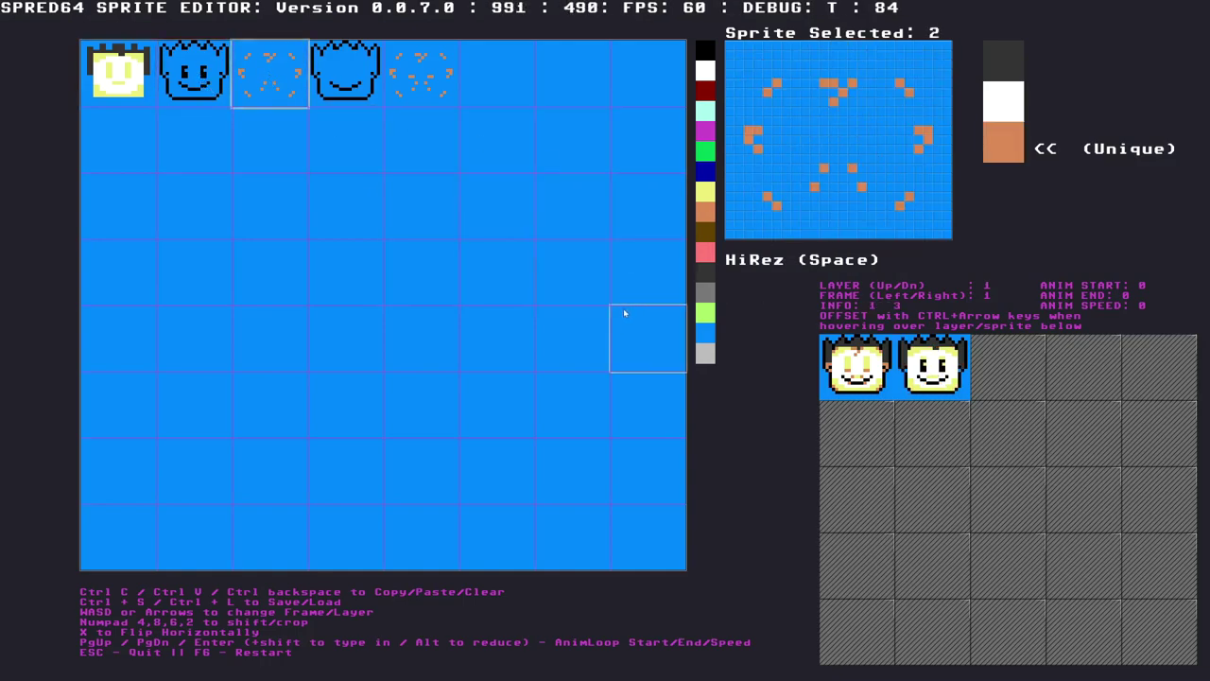
key(Down)
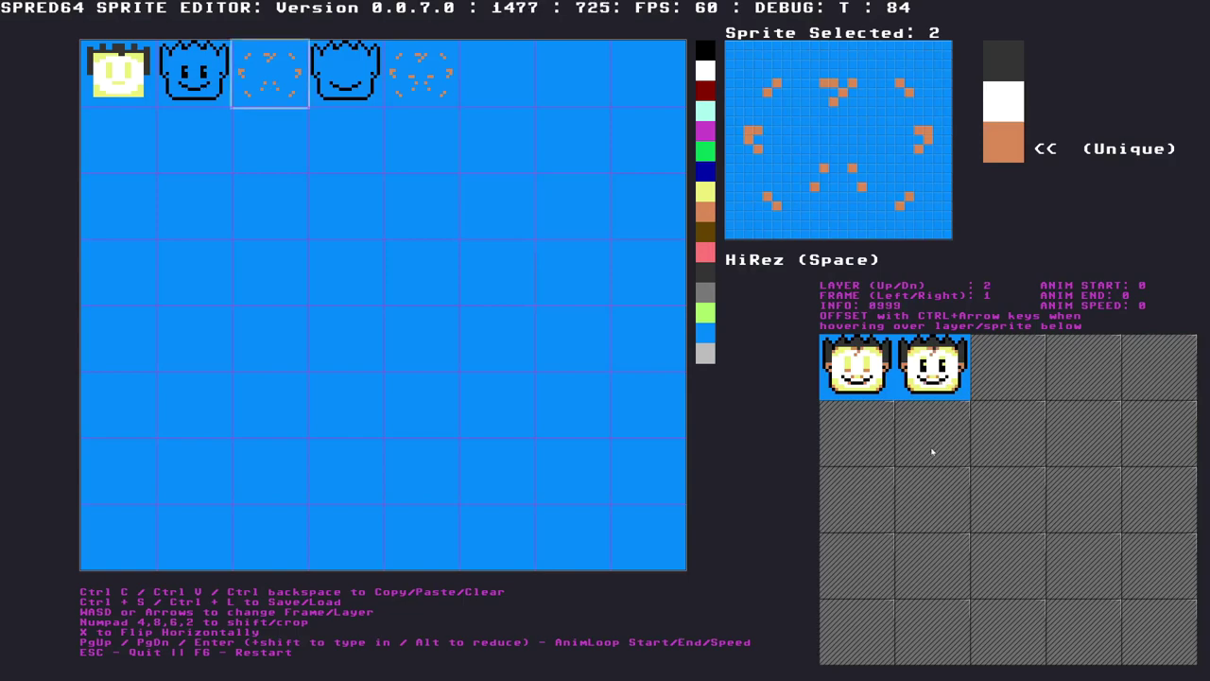
Switch to frame 0 and place sprite 0 on layer 0 in the second preview cell of the first row
key(Left)
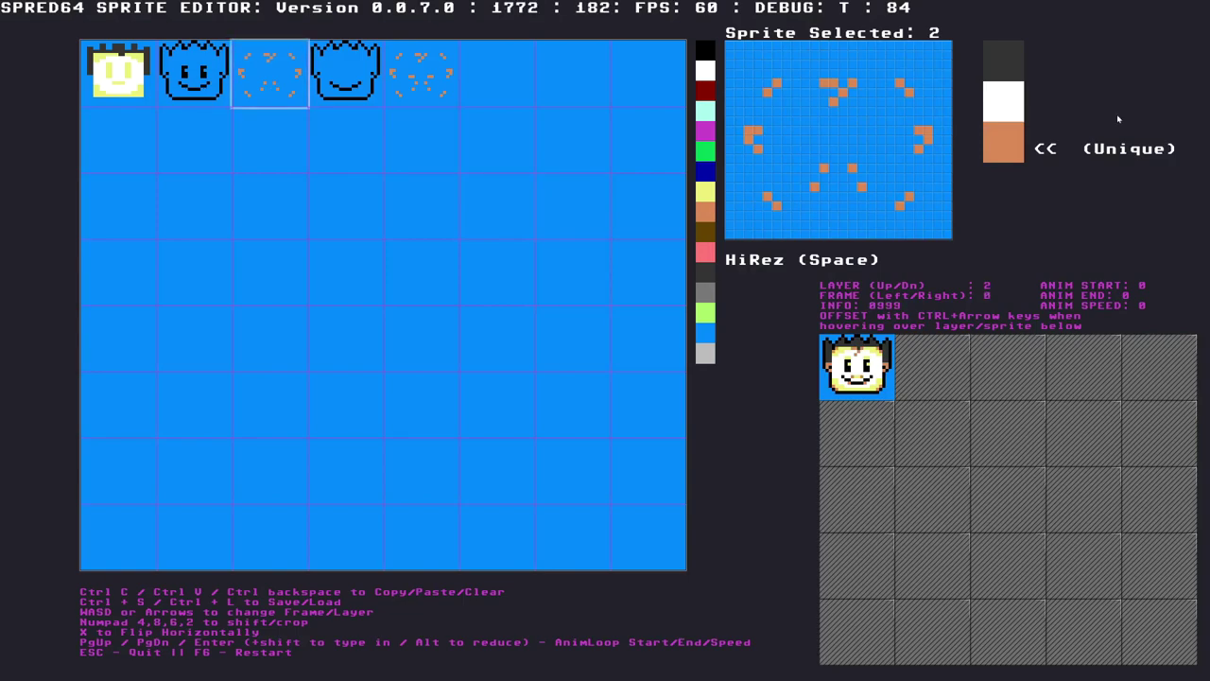
click(104, 71)
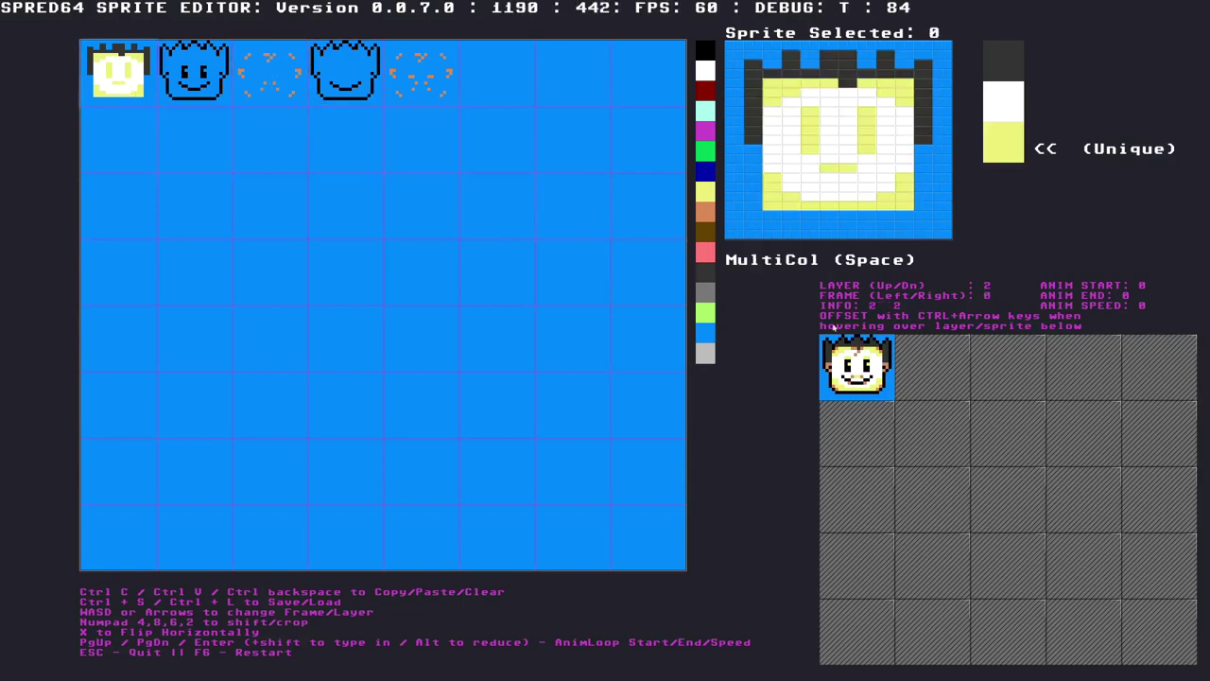
click(934, 377)
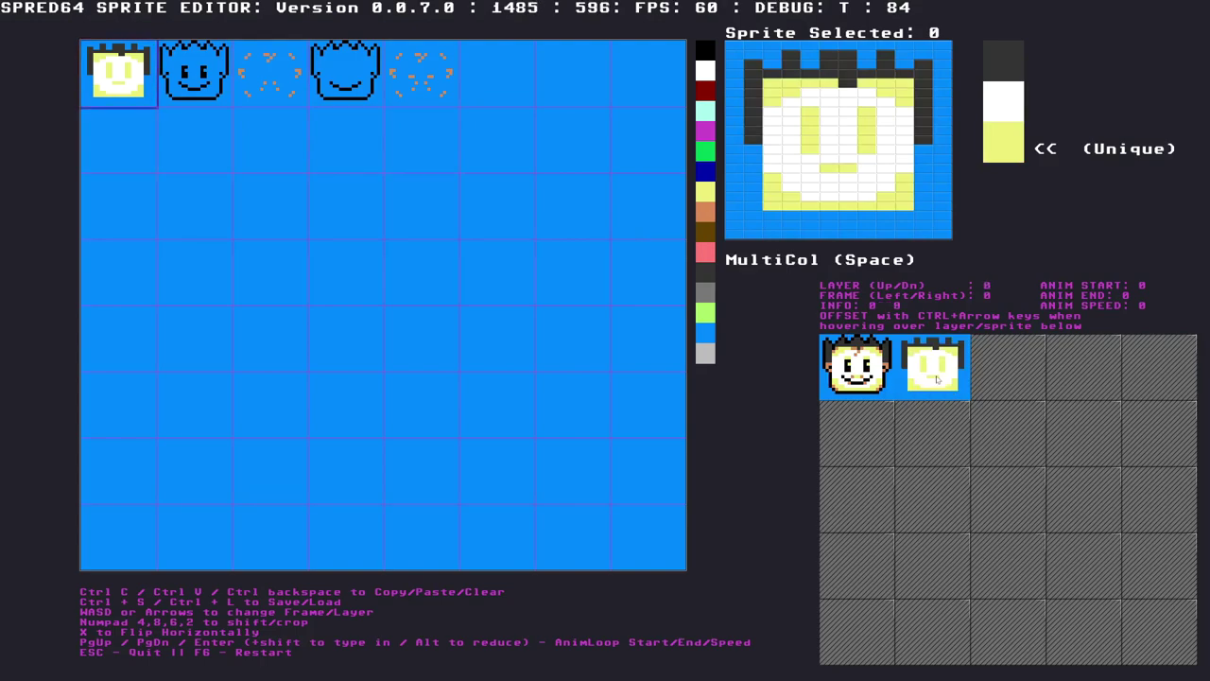
Stack sprite 3 on layer 1 and sprite 4 on layer 2 in the second preview cell of frame 0
key(Up)
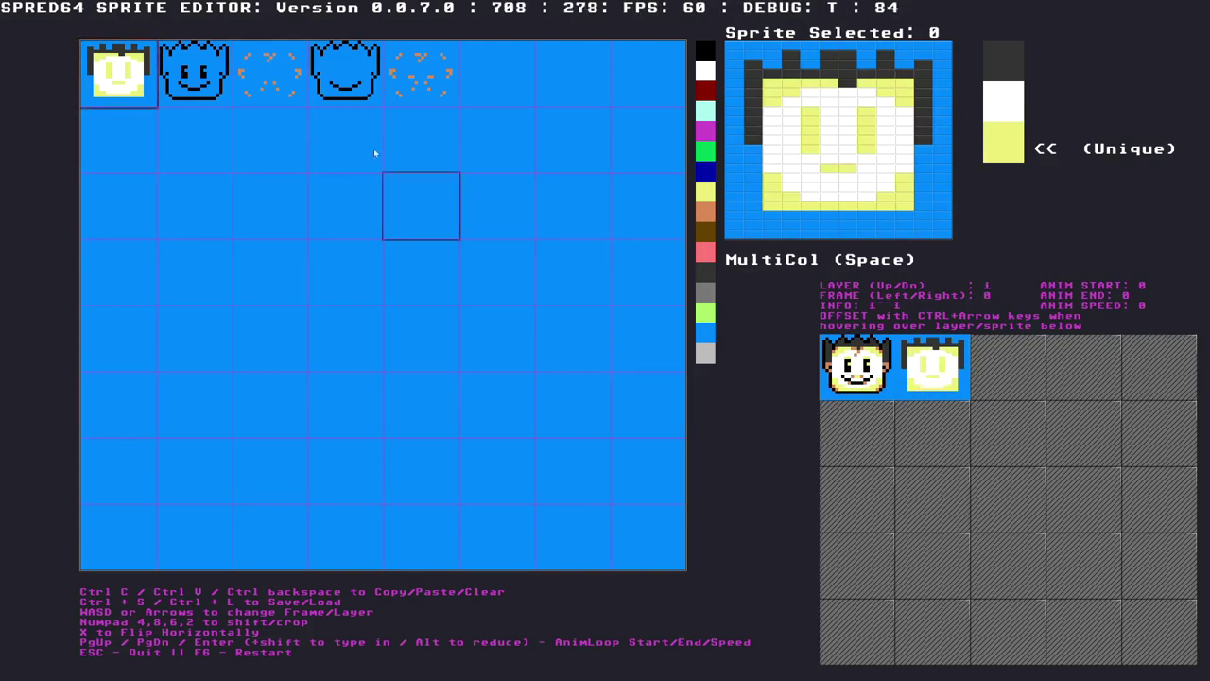
click(342, 90)
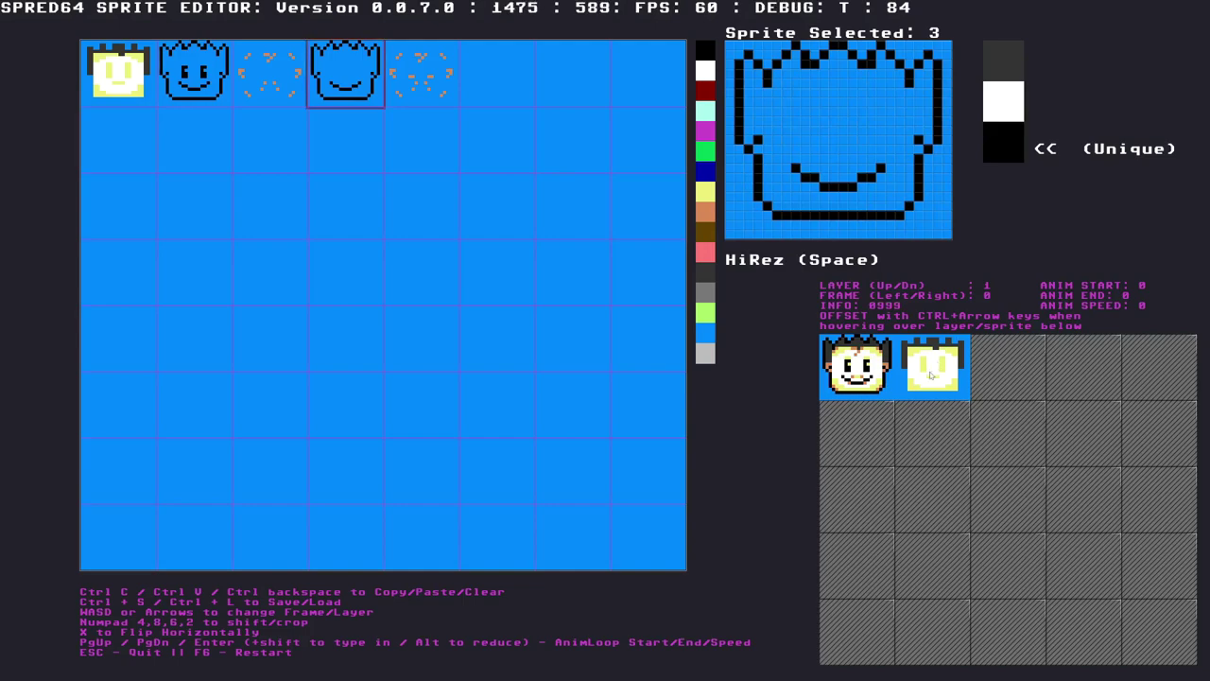
click(936, 378)
click(420, 74)
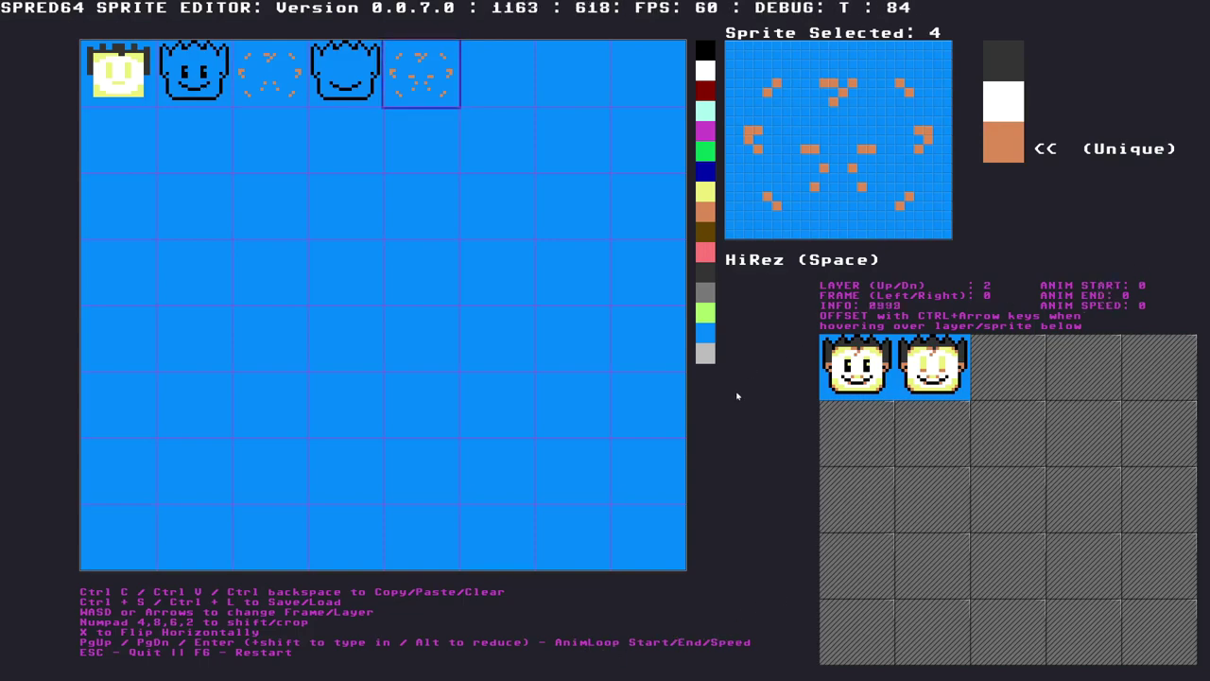
Set the animation loop to end at frame 1 and play at speed 0.20
key(Page_Up)
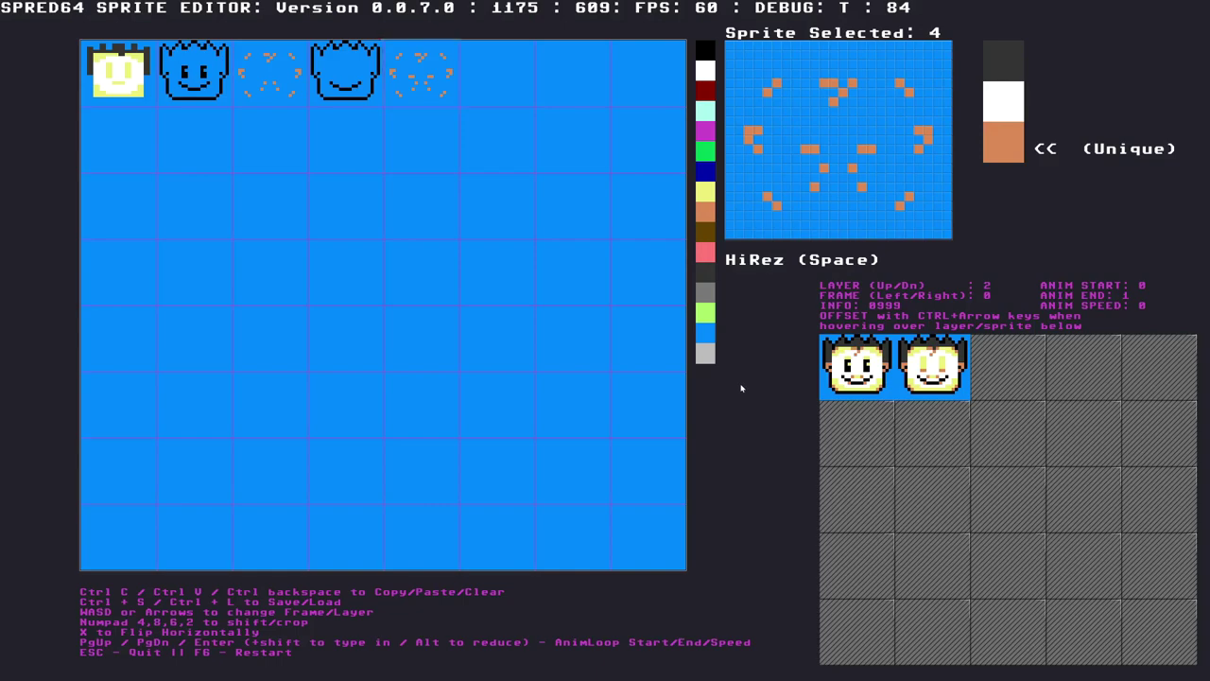
key(Return)
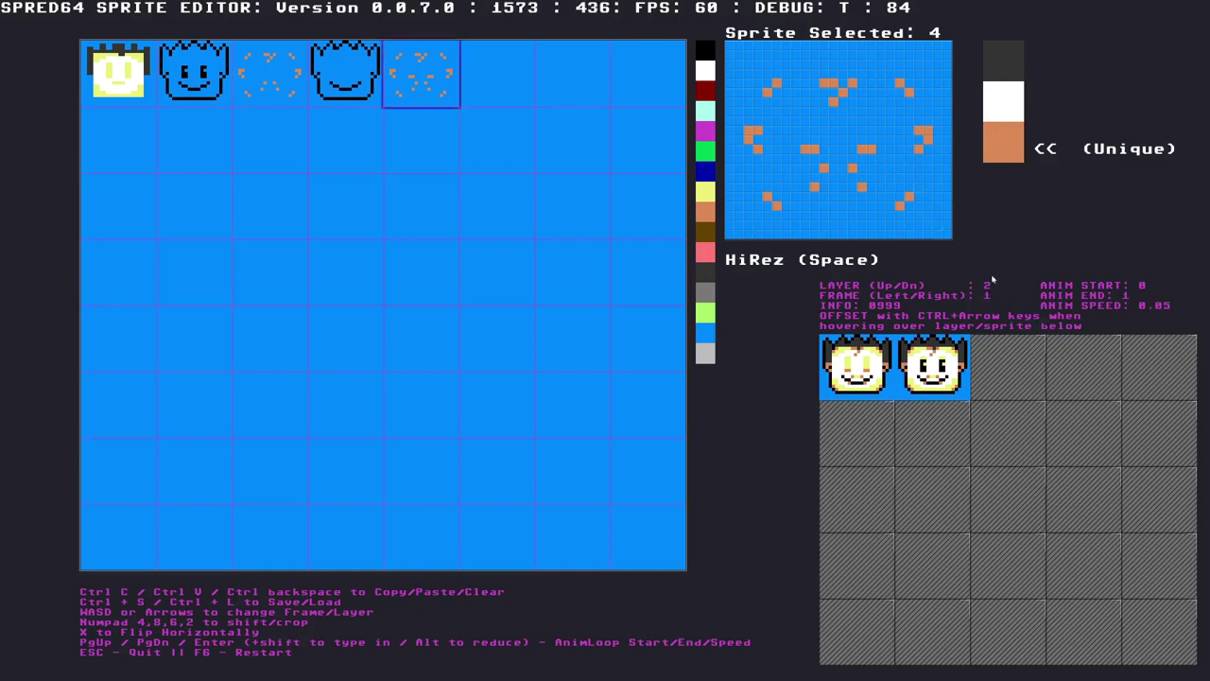
key(Return)
key(Return)
key(Return)
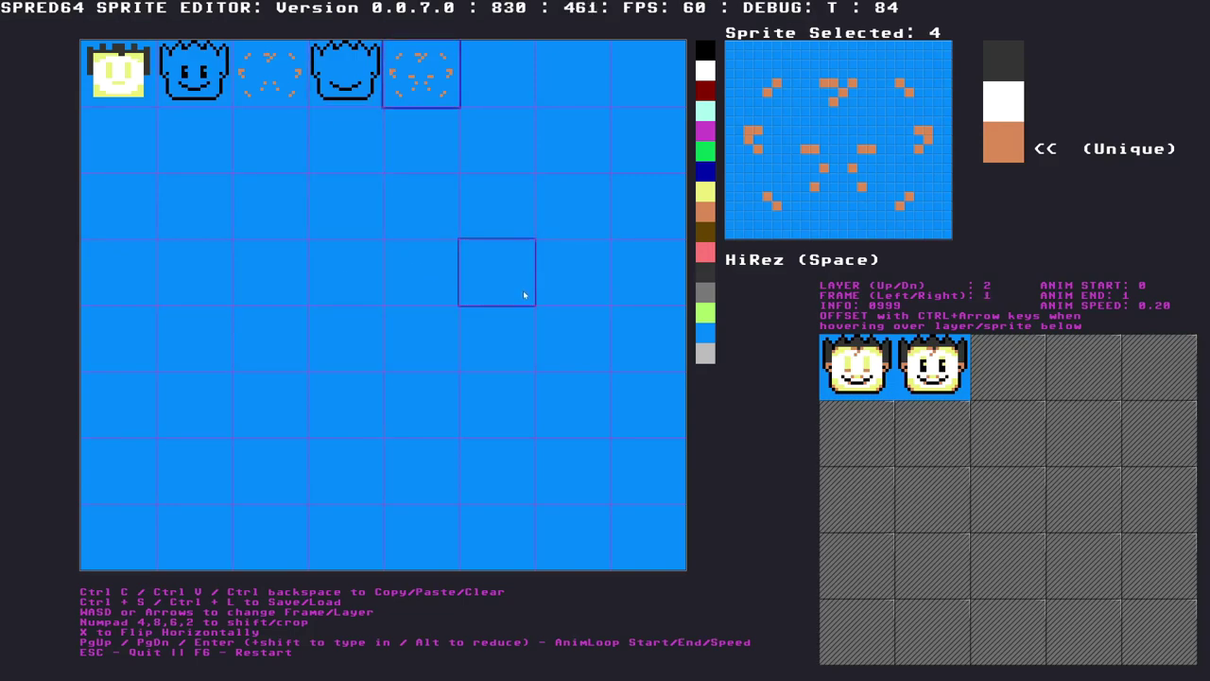
Save the sprite project in the wips folder under the file name Clownface
key(ctrl+s)
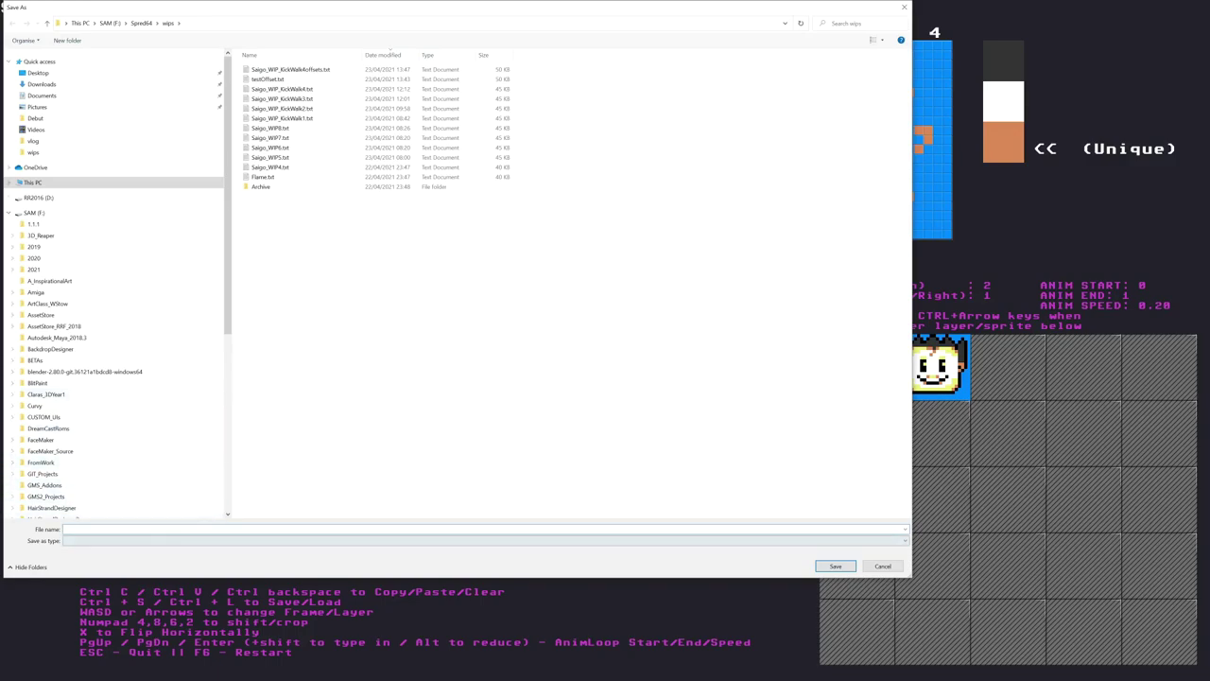
text(Clownface)
key(Return)
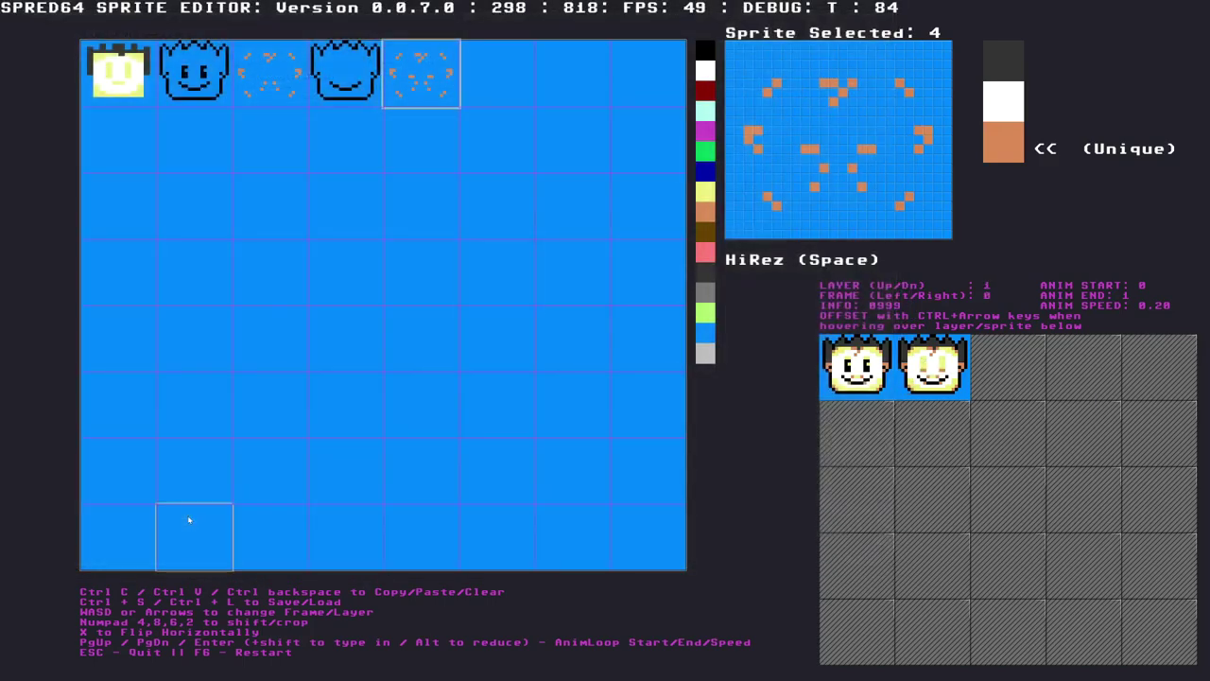
Switch to the wips folder in File Explorer and open Clownface.txt in Notepad
key(super)
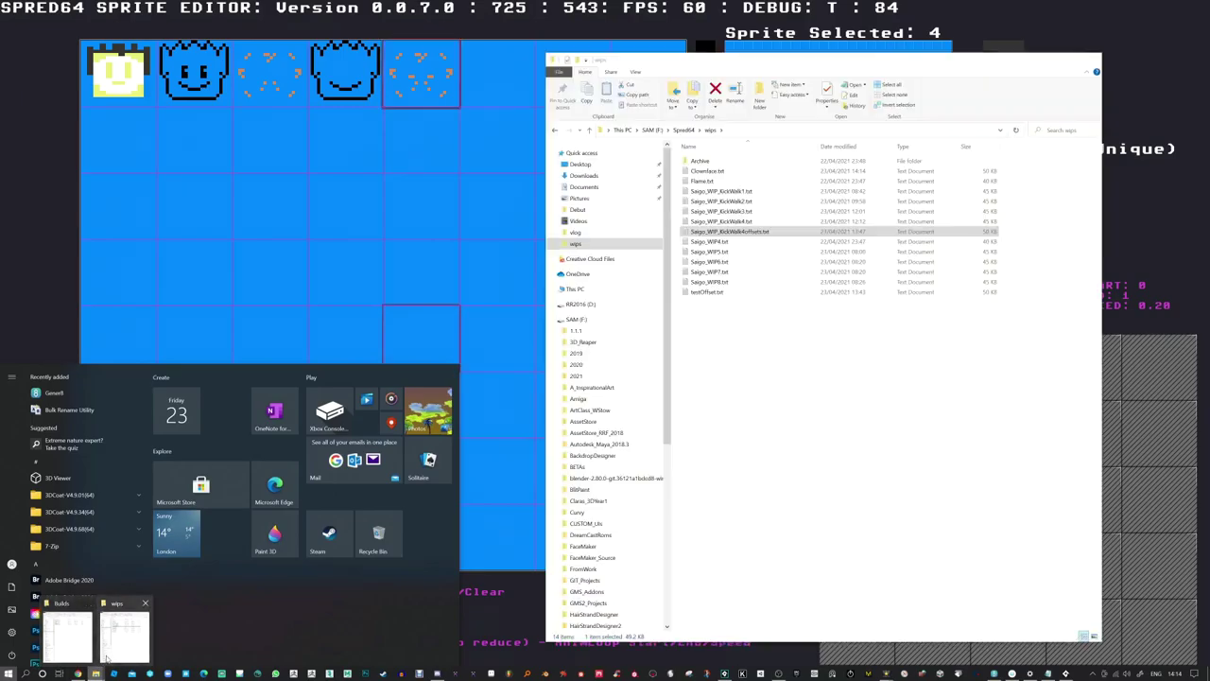
click(121, 639)
double_click(718, 170)
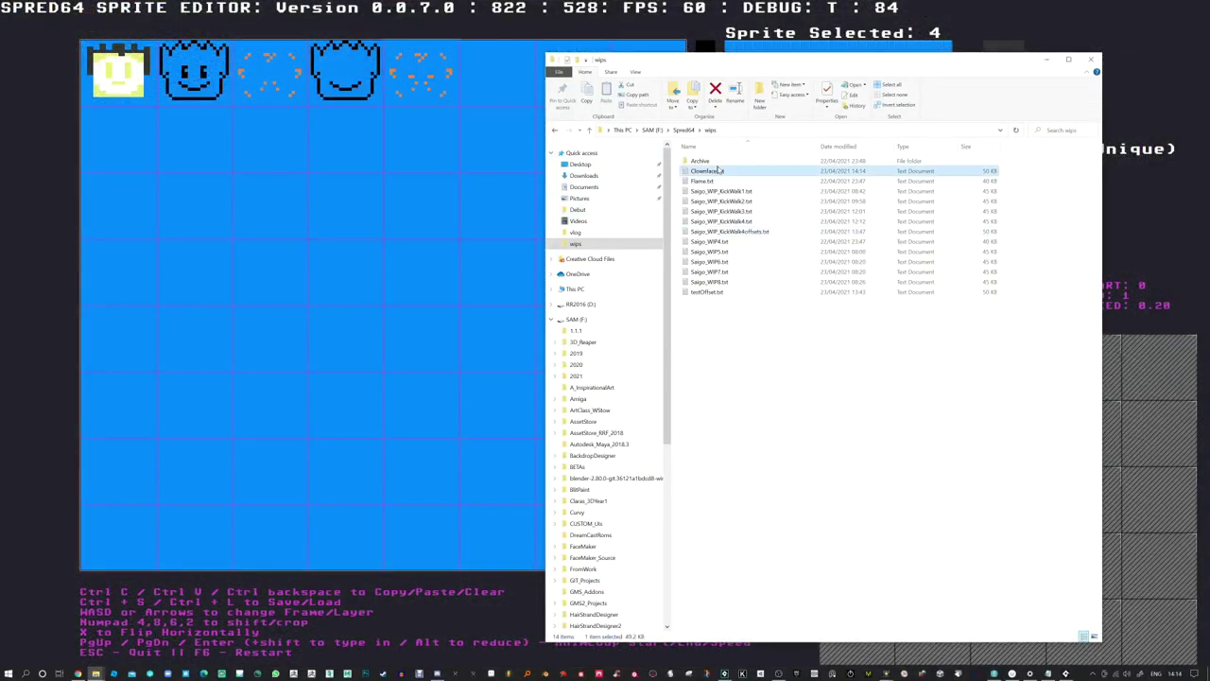
click(1015, 90)
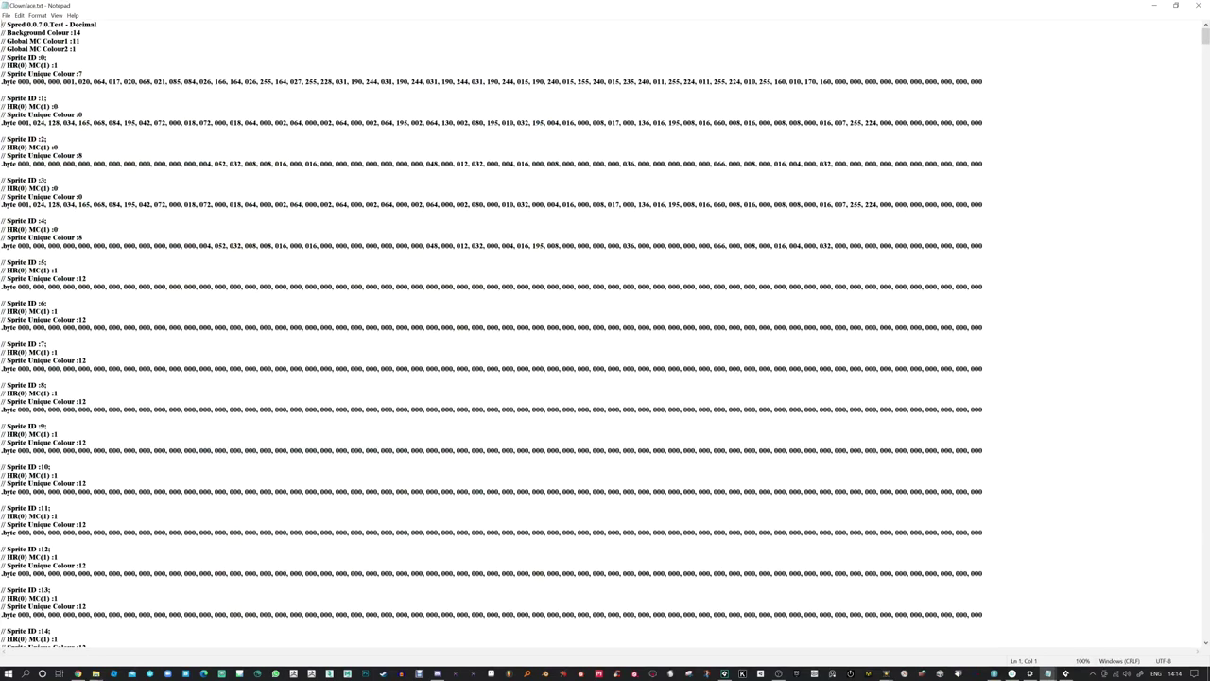
Examine the background and global colour entries and sprite 0's ID, mode, unique colour and byte lines
drag(2, 82, 983, 81)
drag(83, 73, 77, 74)
click(55, 66)
text(:0;)
drag(82, 32, 72, 49)
Highlight all of sprite 0's byte values after the .byte directive to inspect its data
key(shift+Home)
key(ctrl+shift+Right)
key(ctrl+shift+Right)
key(ctrl+shift+Right)
key(ctrl+shift+Right)
key(ctrl+shift+Right)
key(ctrl+shift+Right)
key(ctrl+shift+Right)
key(ctrl+shift+Left)
key(ctrl+shift+Left)
key(ctrl+shift+Left)
key(ctrl+shift+Left)
key(ctrl+shift+Left)
key(ctrl+shift+Left)
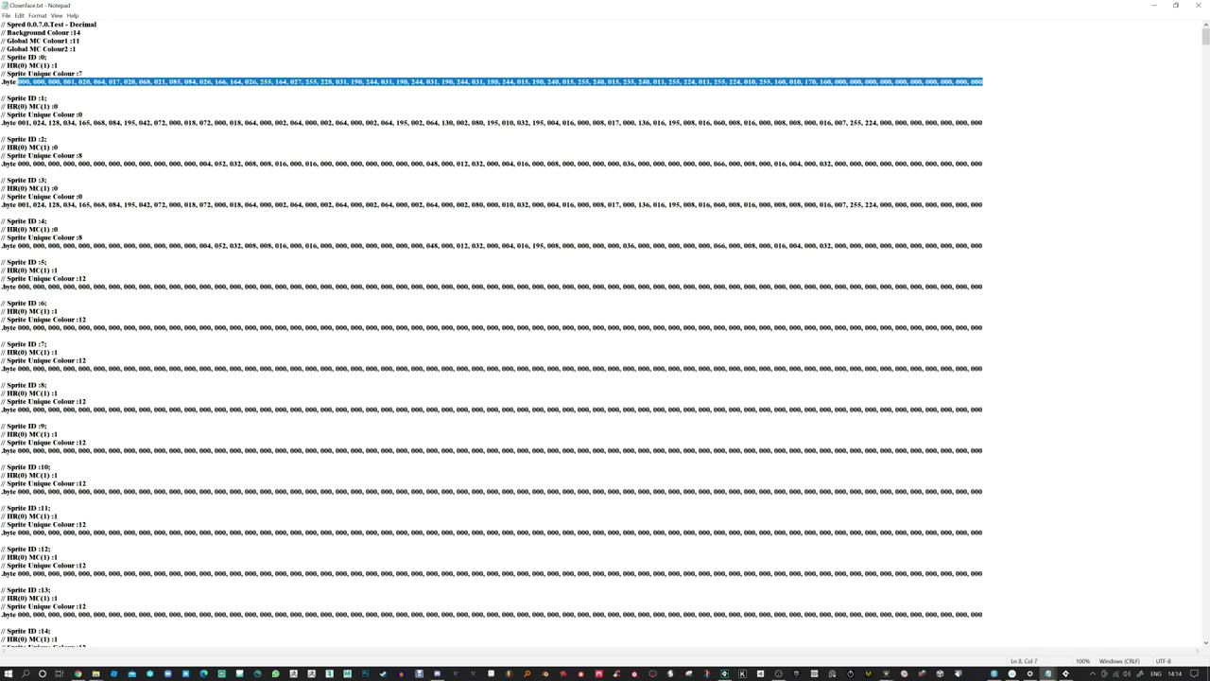
key(Right)
key(Right)
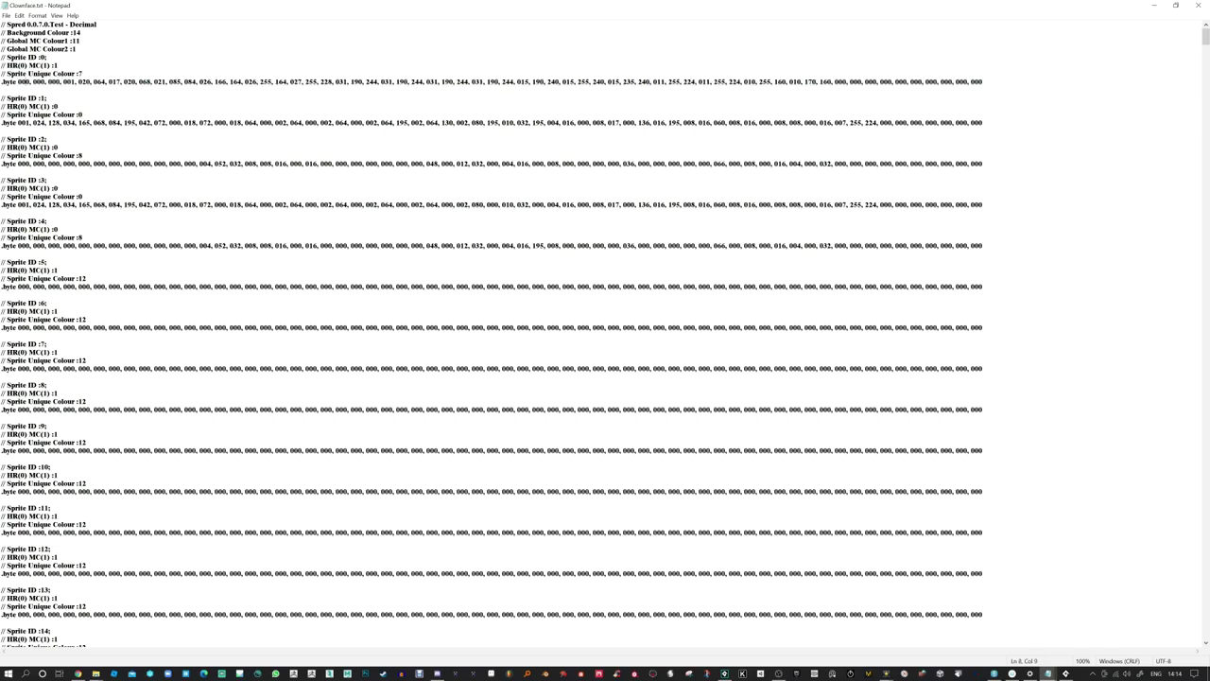
Examine sprite 0's byte values in small consecutive groups along its data line
key(Right)
key(shift+Left)
key(shift+Left)
key(shift+Left)
key(Right)
key(Right)
key(Right)
key(Right)
key(Right)
key(Right)
key(Right)
key(Right)
key(Right)
key(Right)
key(Right)
key(shift+Left)
key(shift+Left)
key(shift+Left)
key(shift+Left)
key(shift+Left)
key(shift+Left)
key(shift+Left)
key(shift+Left)
key(shift+Left)
key(shift+Left)
key(shift+Left)
key(shift+Left)
key(shift+Left)
key(Left)
key(Right)
key(Right)
key(Right)
key(shift+Left)
key(shift+Left)
key(shift+Left)
key(Right)
key(Right)
key(Right)
key(Right)
key(Right)
key(Right)
key(Right)
key(Right)
key(Right)
key(Right)
key(Right)
key(shift+Left)
key(shift+Left)
key(shift+Left)
key(shift+Left)
key(shift+Left)
key(shift+Left)
key(shift+Left)
key(shift+Left)
key(shift+Left)
key(shift+Left)
key(shift+Left)
key(shift+Left)
key(shift+Left)
key(Right)
key(Right)
key(Right)
key(Right)
key(Right)
key(Right)
key(Right)
key(Right)
key(Right)
key(Right)
key(Right)
key(Right)
key(Right)
key(Right)
key(Right)
key(Right)
key(shift+Left)
key(shift+Left)
key(shift+Left)
key(shift+Left)
key(shift+Left)
key(shift+Left)
key(shift+Left)
key(shift+Left)
key(shift+Left)
key(shift+Left)
key(shift+Left)
key(shift+Left)
key(shift+Left)
key(Right)
key(Right)
key(Right)
key(Right)
key(Right)
key(Right)
key(Right)
key(Right)
key(Right)
key(Right)
key(Right)
key(Right)
key(Right)
key(Right)
key(Right)
key(Right)
key(shift+Left)
key(shift+Left)
key(shift+Left)
key(shift+Left)
key(shift+Left)
key(shift+Left)
key(shift+Left)
key(shift+Left)
key(shift+Left)
key(shift+Left)
key(shift+Left)
key(shift+Left)
key(shift+Left)
key(shift+End)
key(Left)
Look through the remaining sprite entries down to the compositing data section after sprite 63
scroll(491, 334, down, 3)
scroll(491, 334, up, 3)
scroll(491, 334, down, 20)
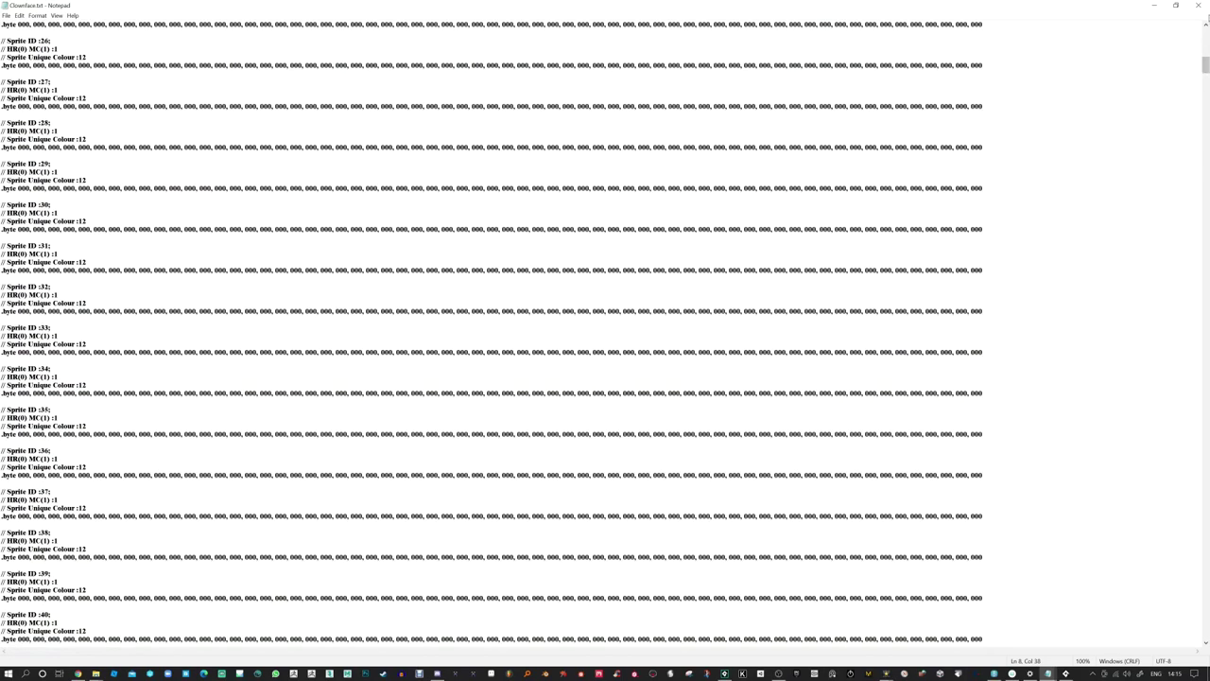
drag(1205, 64, 1204, 104)
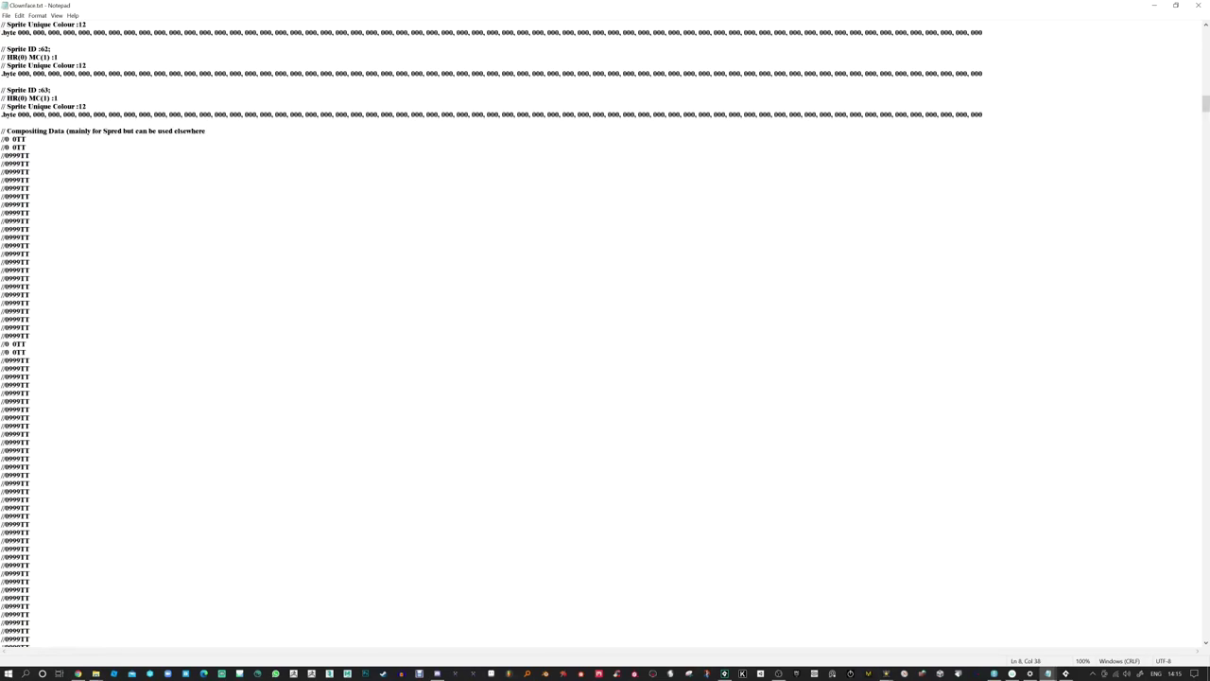
Examine the layer and offset entries under the Compositing Data heading, highlighting the TT suffix of one entry
click(12, 139)
drag(12, 139, 11, 139)
drag(30, 228, 19, 244)
scroll(19, 245, down, 10)
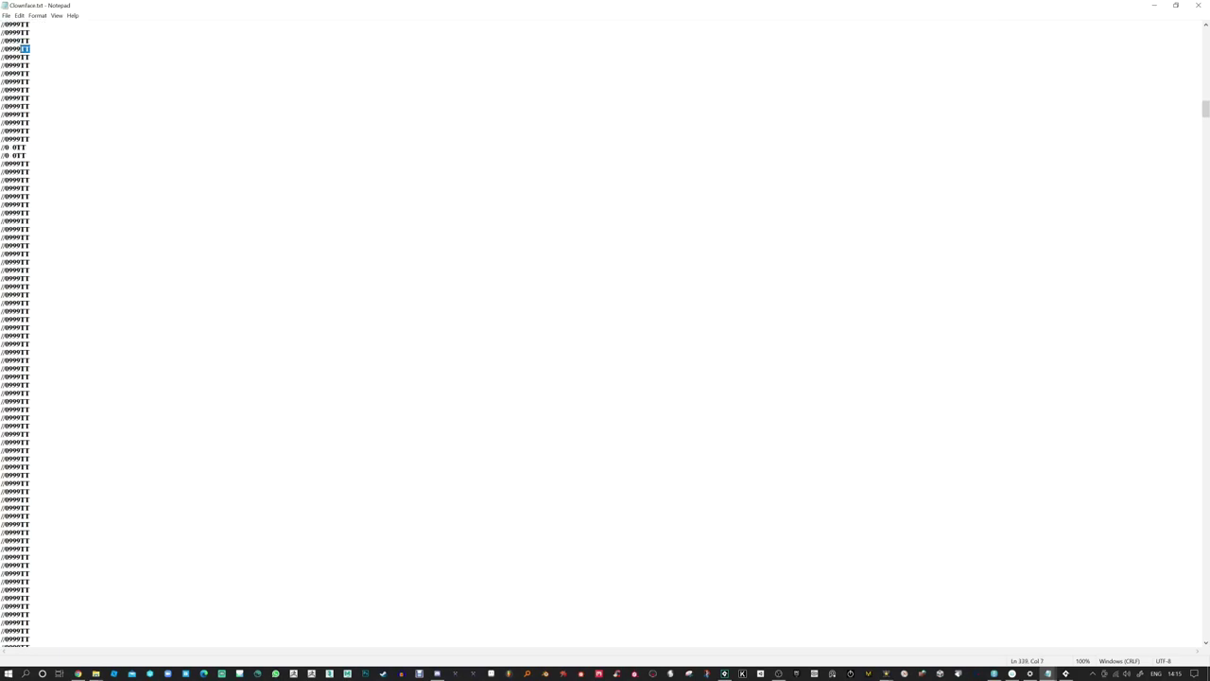
mouse_move(1207, 116)
mouse_down()
mouse_move(1207, 282)
mouse_move(1193, 106)
mouse_up()
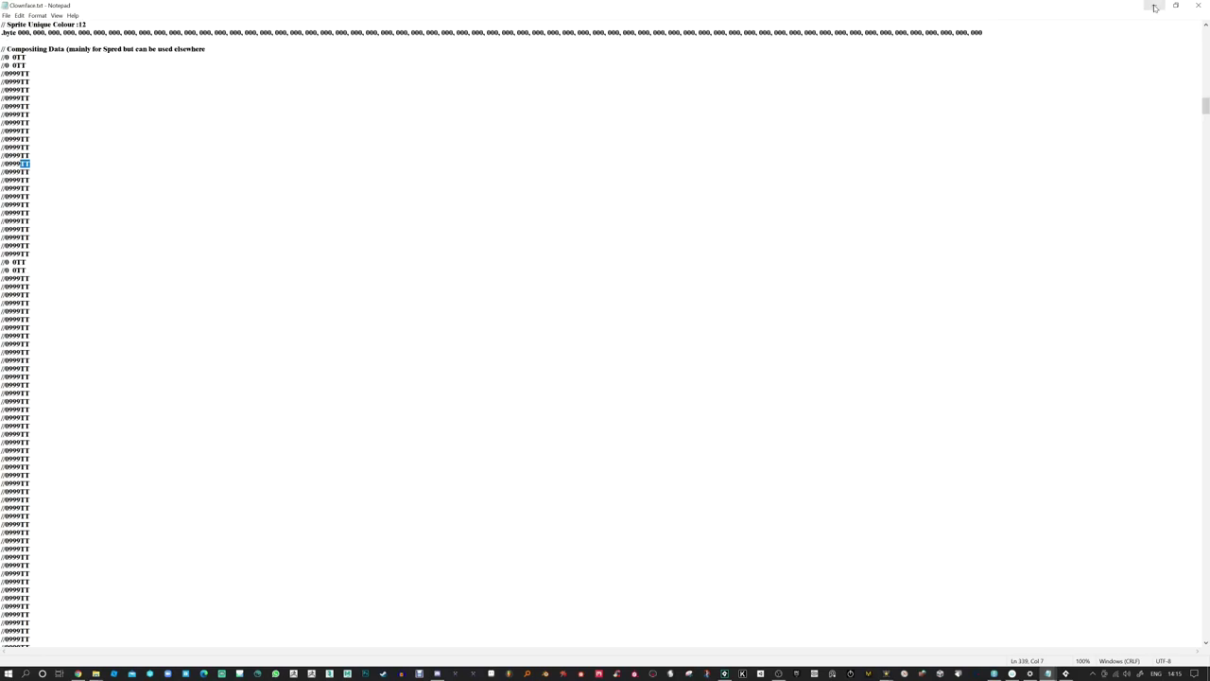
Minimise the Clownface text file and close the wips folder window to return to the Spred64 sprite editor
click(1154, 8)
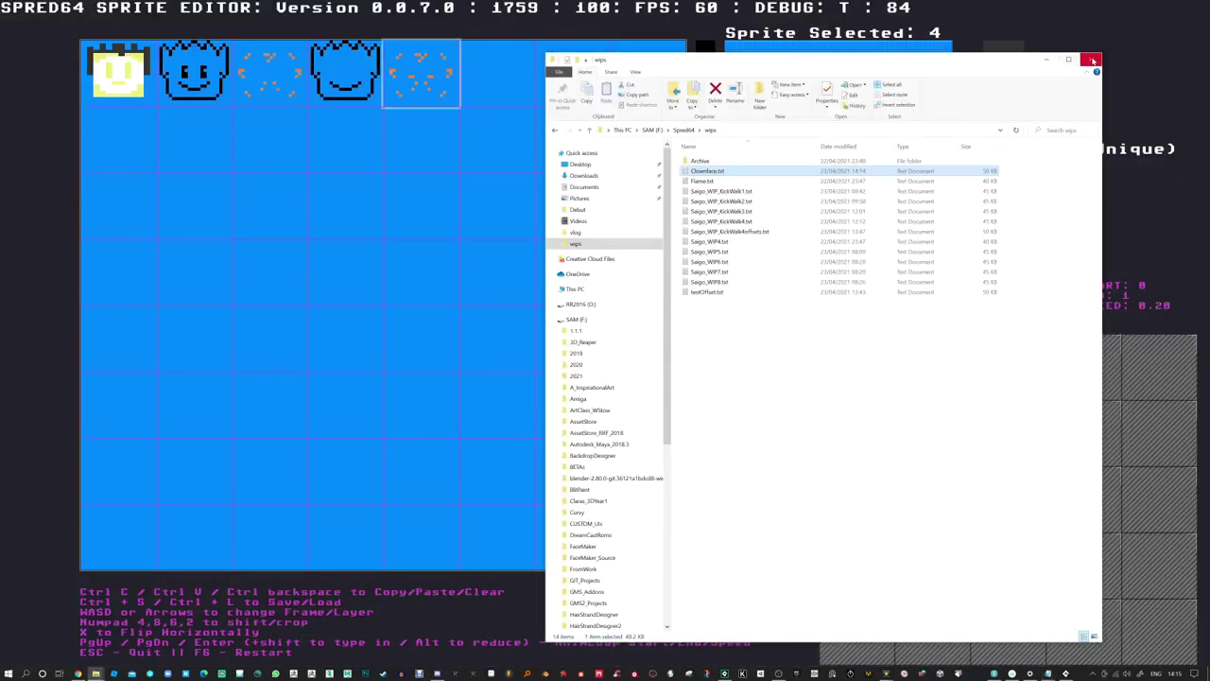
click(1092, 61)
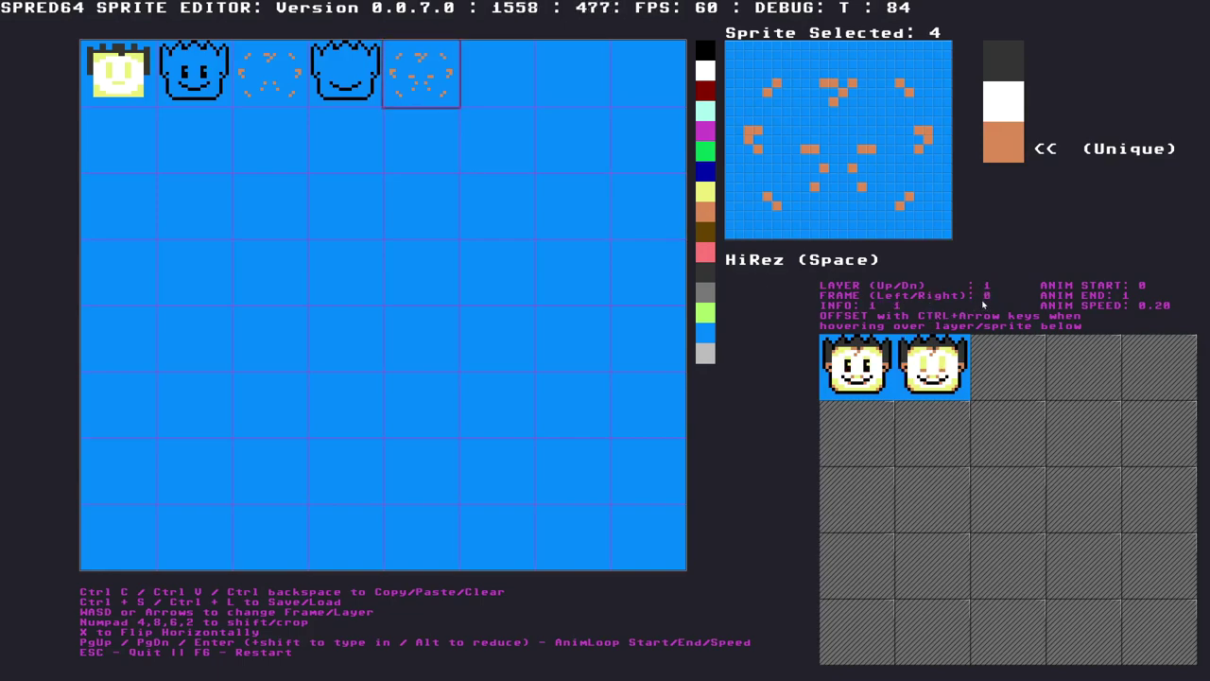
Reduce the animation speed to 0 and select sprite 1 after looking at sprite 3
key(alt+Return)
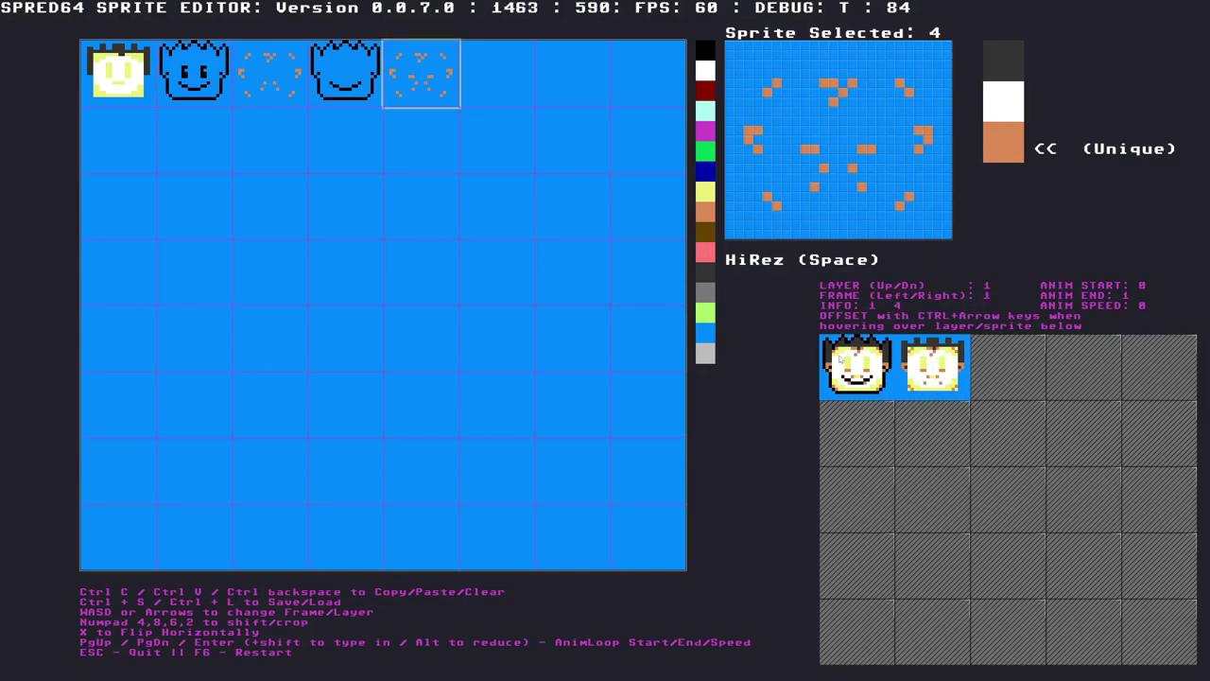
click(364, 83)
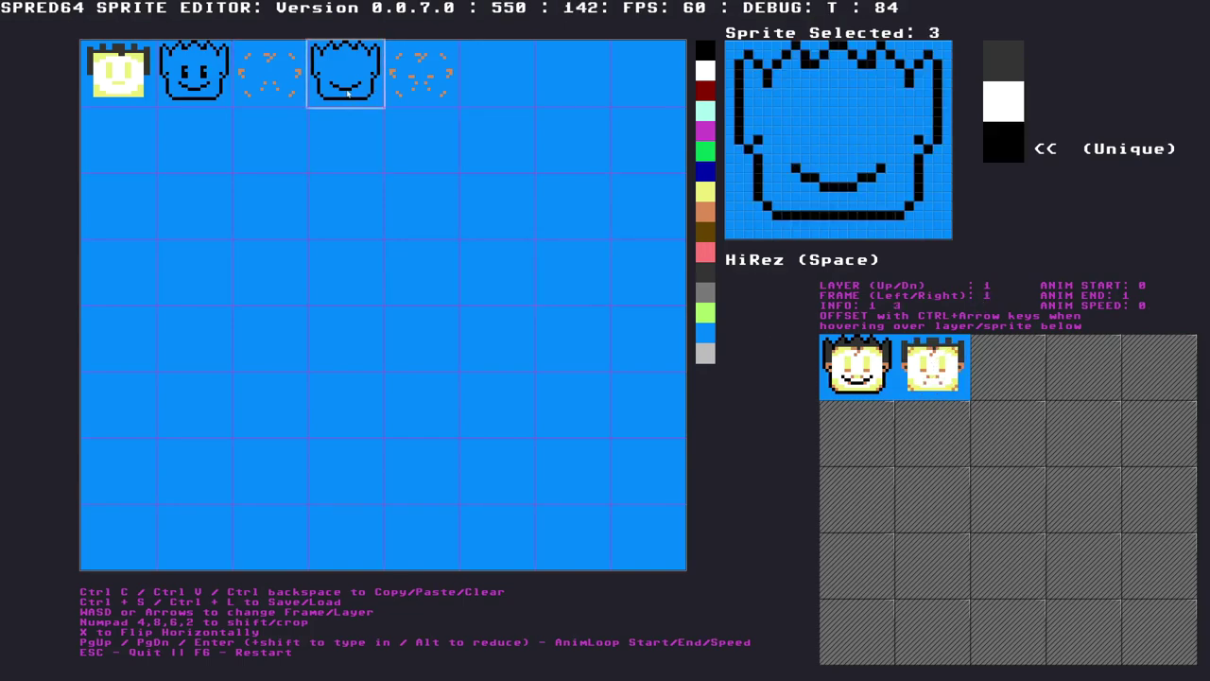
click(176, 101)
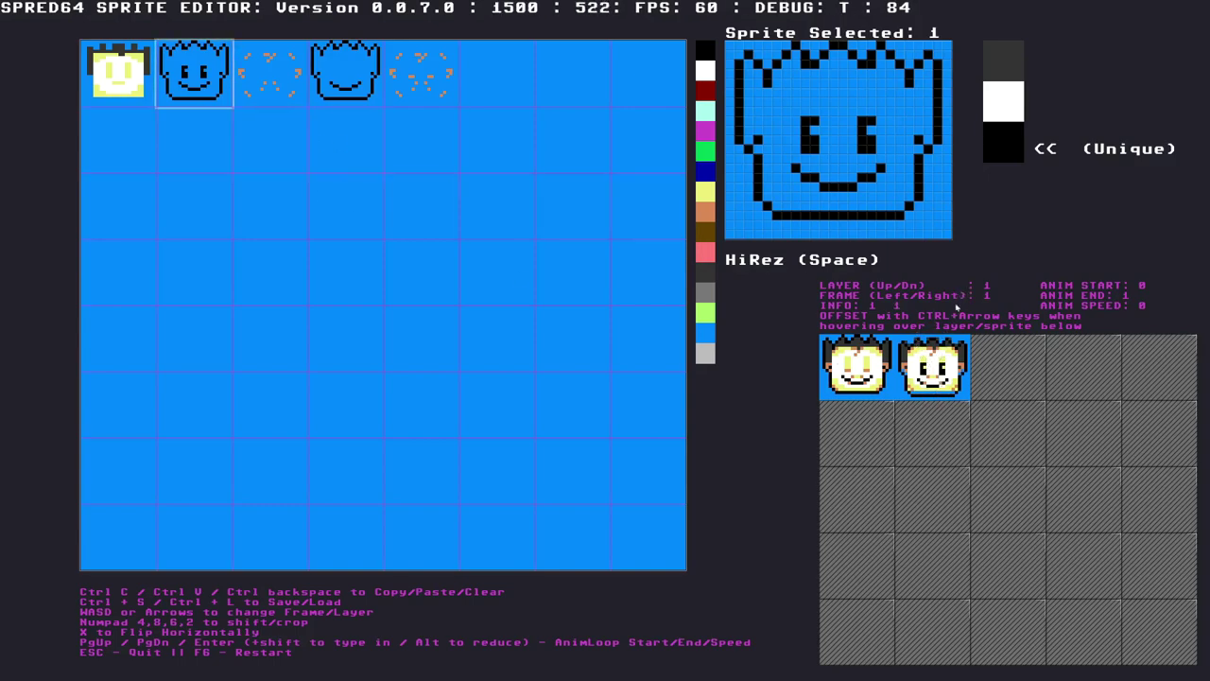
Make layer 2 active and raise the animation speed to 0.20
key(Down)
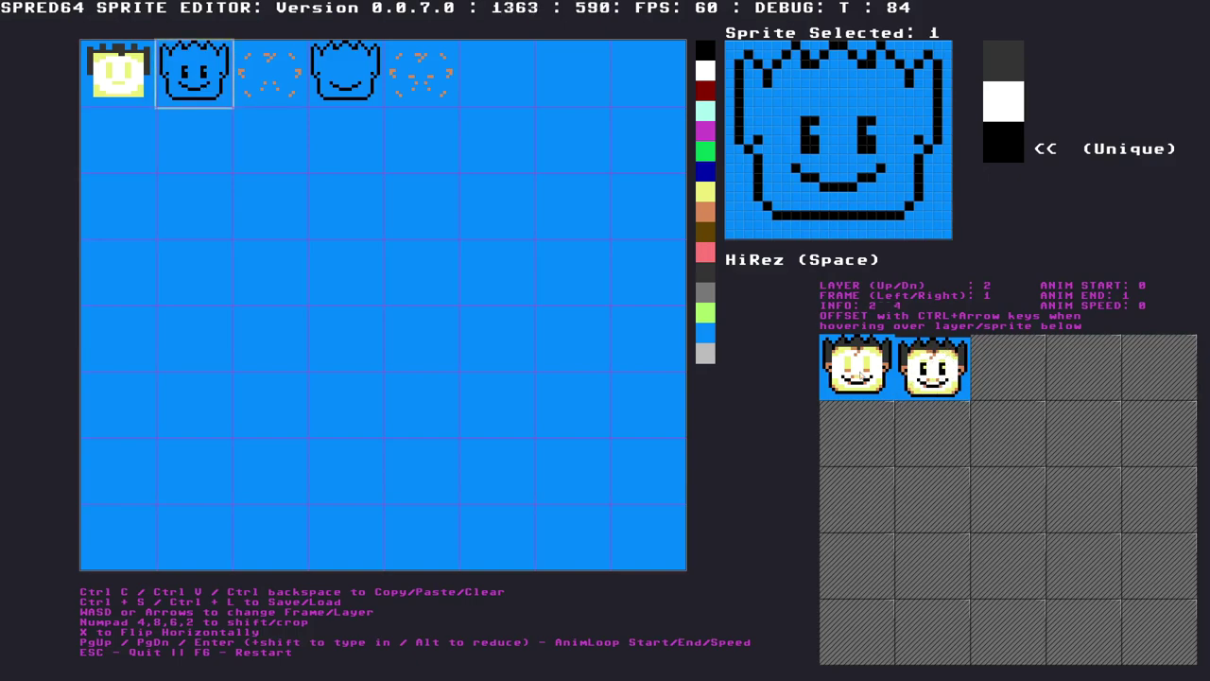
key(Return)
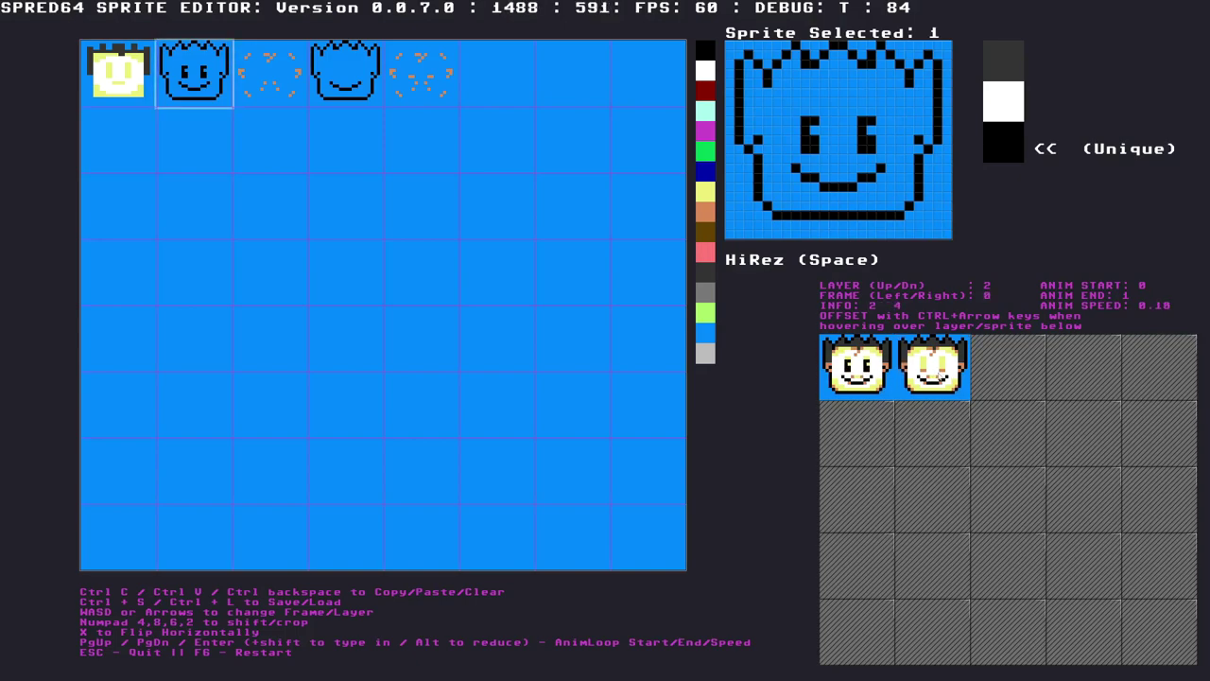
key(Return)
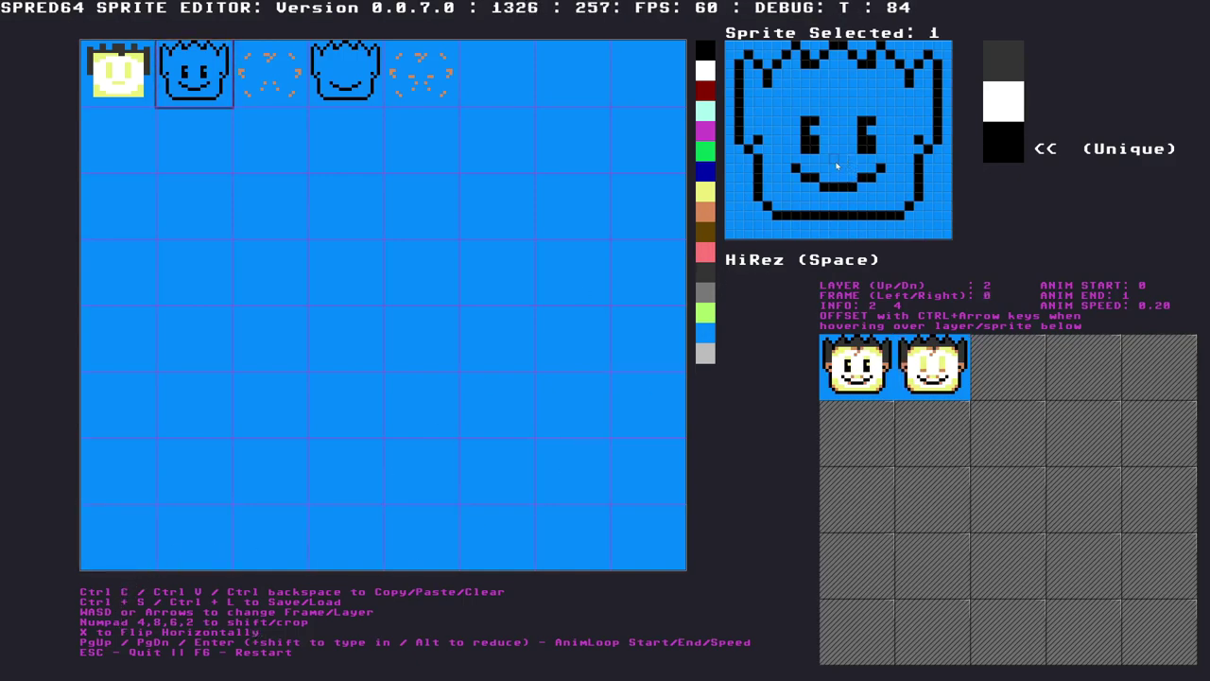
Shift sprite 1 down one pixel, up two pixels and down one again to crop the top of its hair outline
key(KP_2)
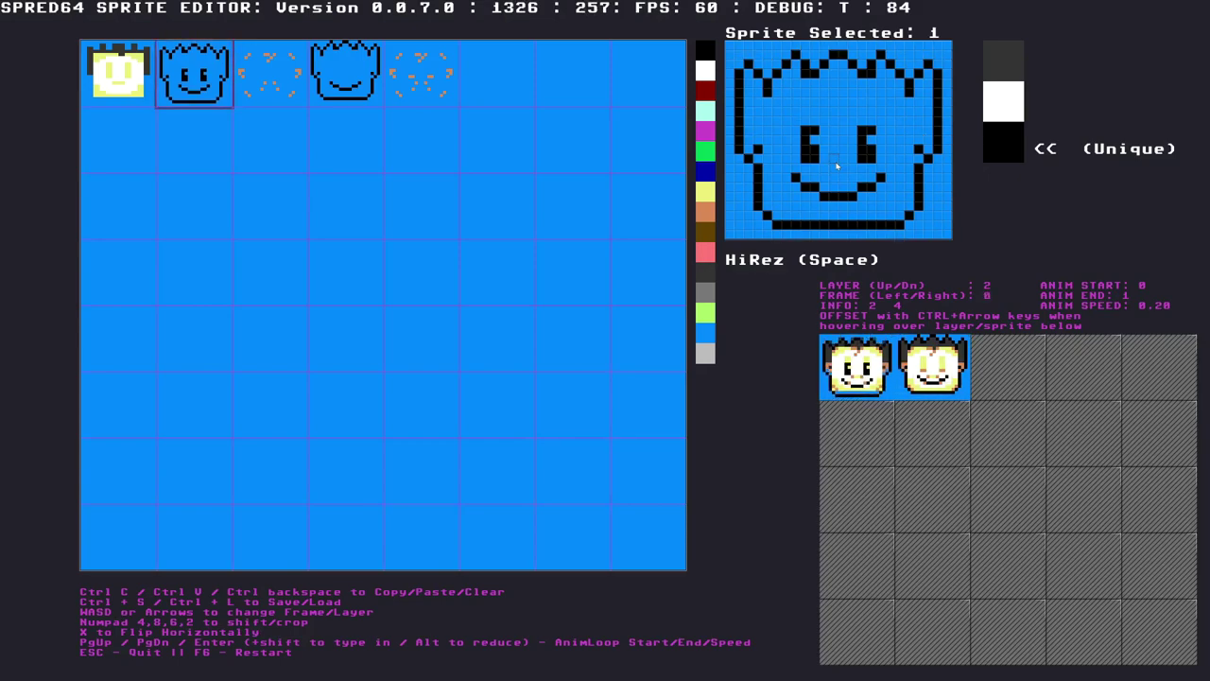
key(KP_8)
key(KP_8)
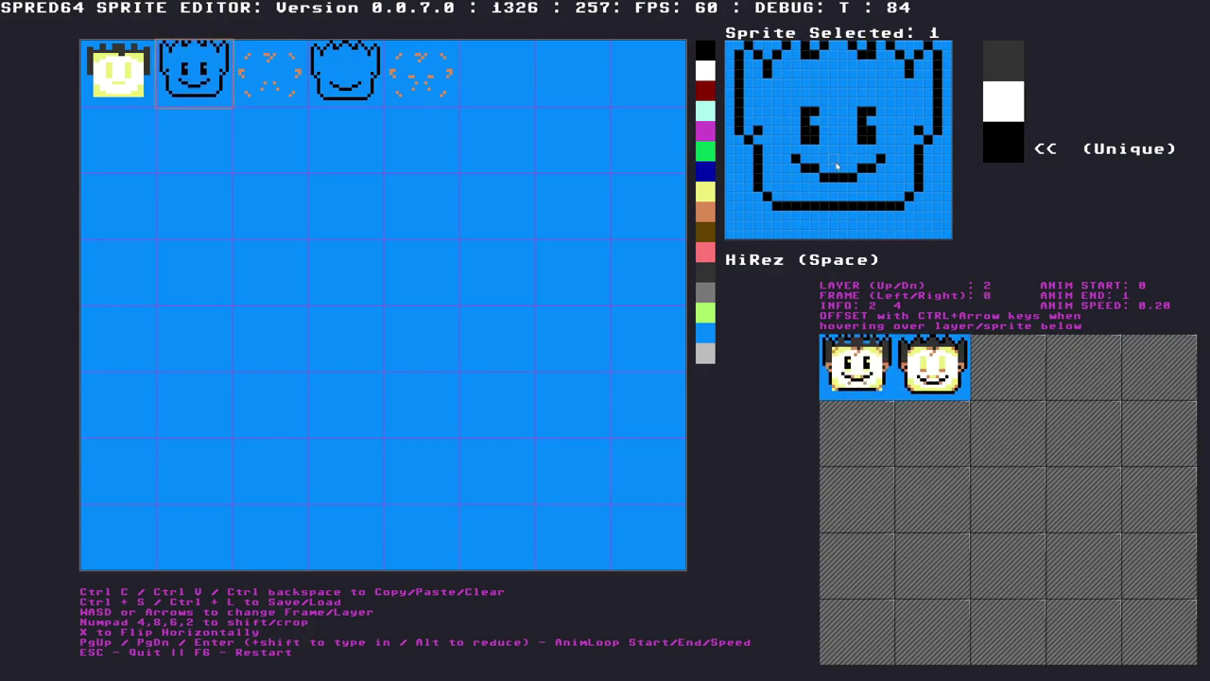
key(KP_2)
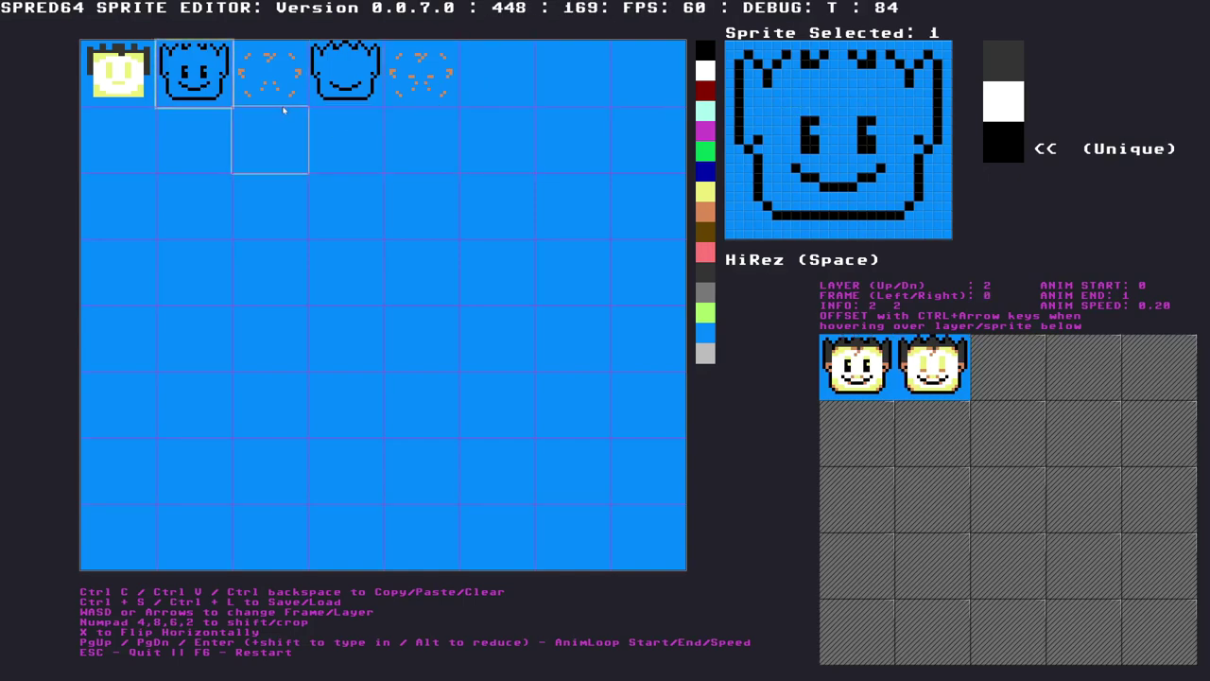
Draw an S-shaped doodle in empty sprite 5, with a mid-grey stroke in the unique colour and a dark-grey stroke in the global colour
click(490, 86)
mouse_move(874, 84)
mouse_down()
mouse_move(839, 85)
mouse_move(922, 170)
mouse_move(766, 186)
mouse_up()
click(1002, 60)
mouse_move(877, 101)
mouse_down()
mouse_move(851, 101)
mouse_move(898, 150)
mouse_move(820, 200)
mouse_move(803, 197)
mouse_up()
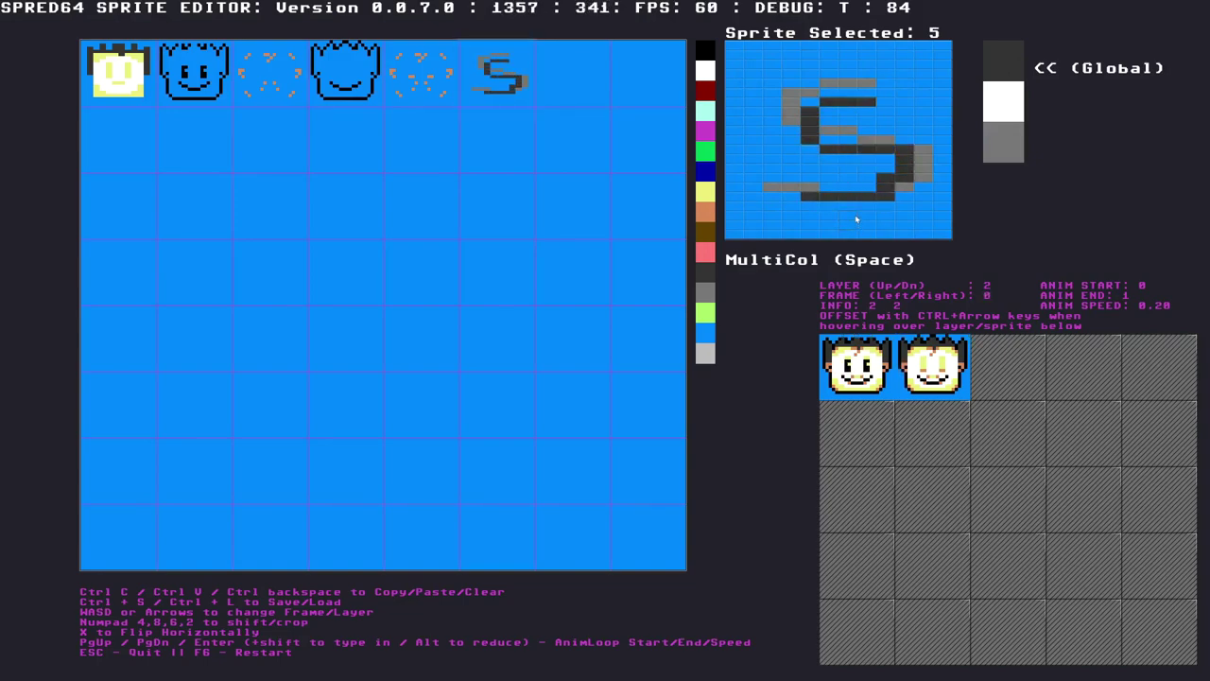
Flip the S-shaped doodle in sprite 5 horizontally back and forth
key(x)
key(x)
key(x)
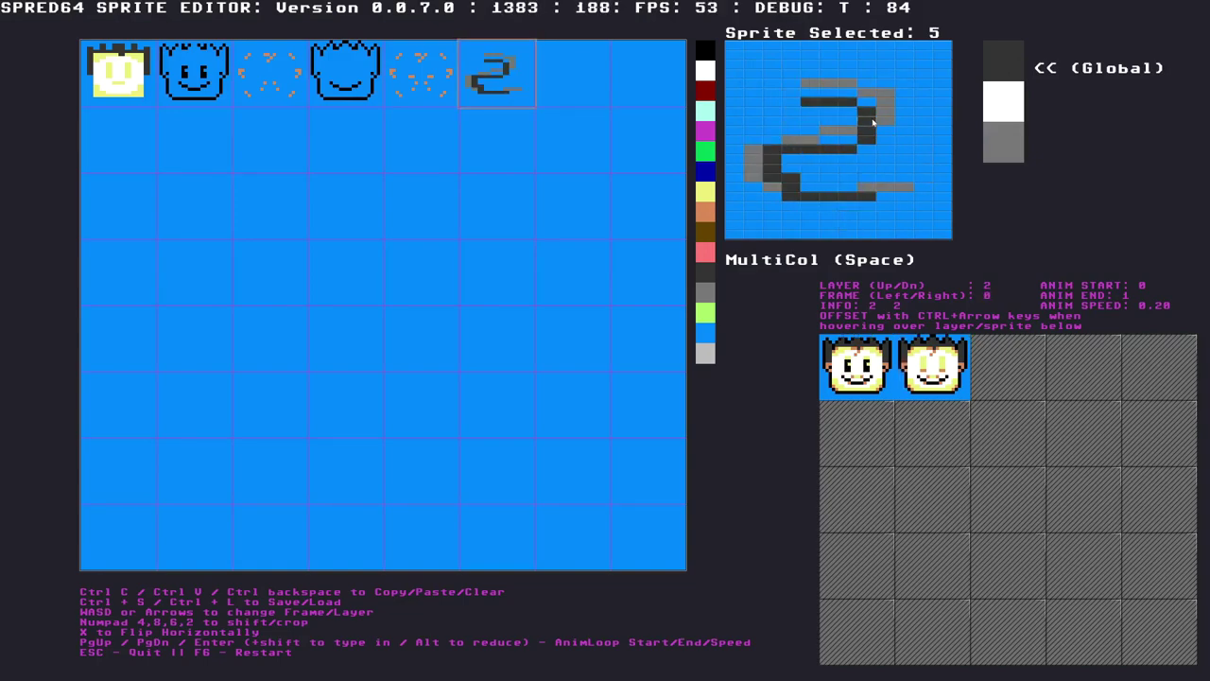
key(x)
key(x)
key(x)
Switch sprite 5 to HiRez and back to MultiCol, with the unique grey as the drawing colour
key(Right)
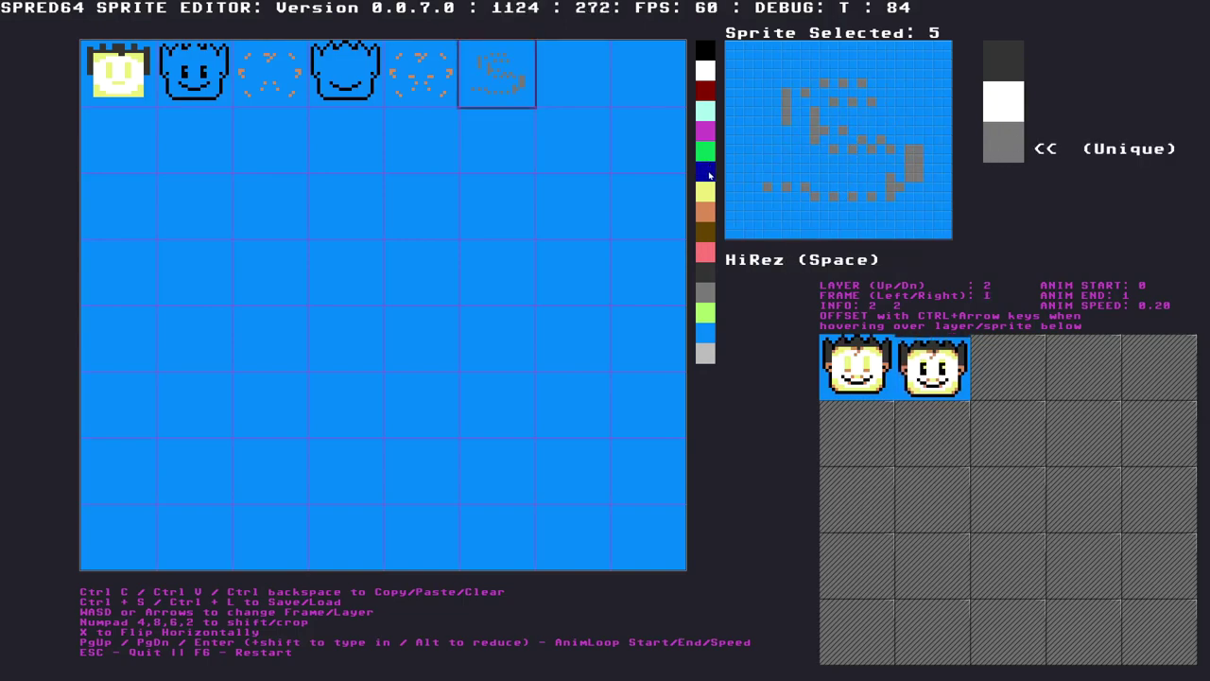
key(space)
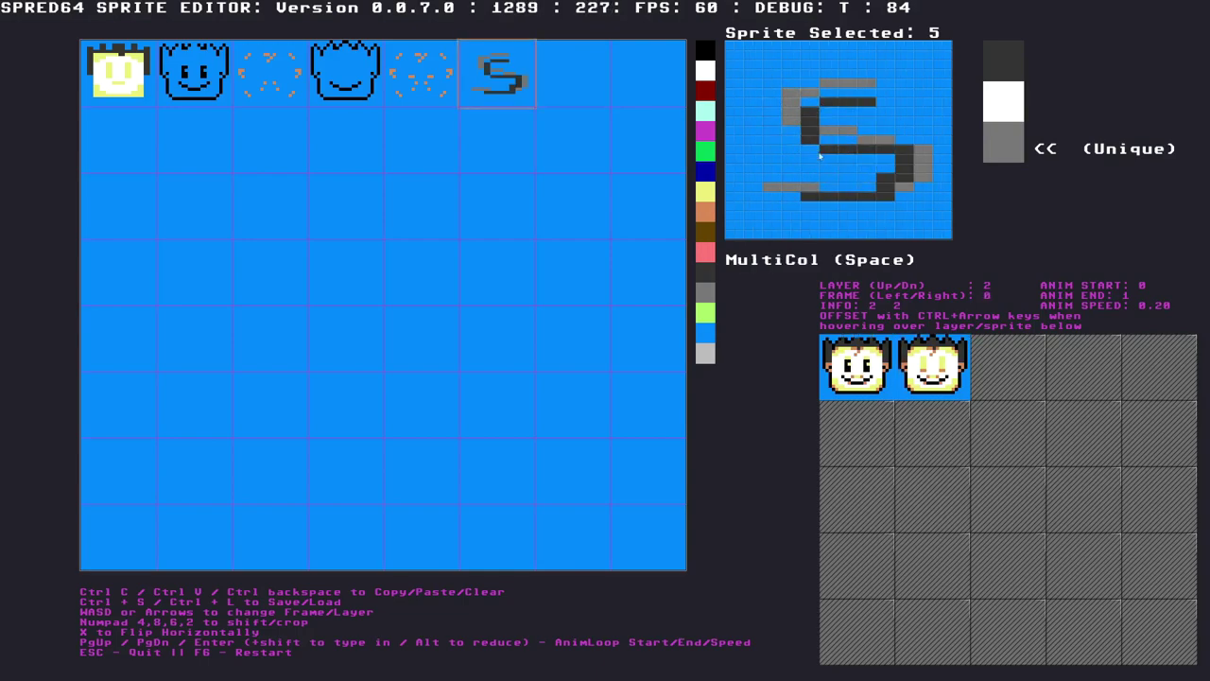
Mirror sprite 5 horizontally several more times and paint unique-grey blocks along both of its side edges
key(Right)
key(x)
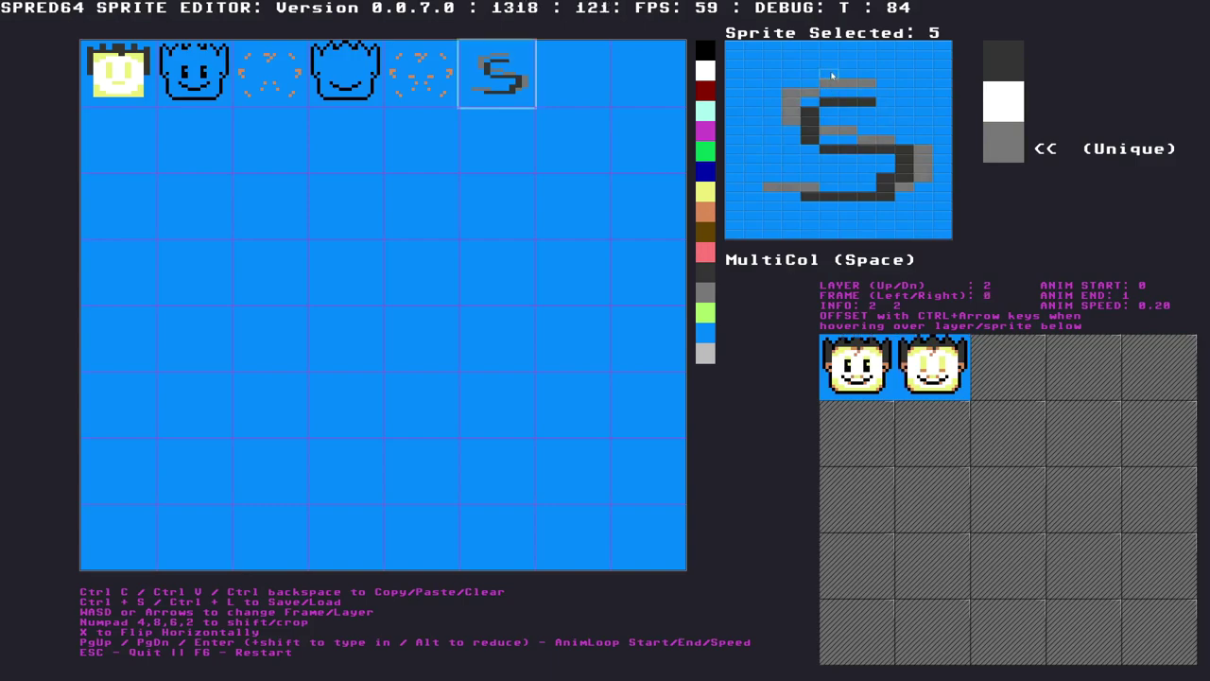
key(x)
key(x)
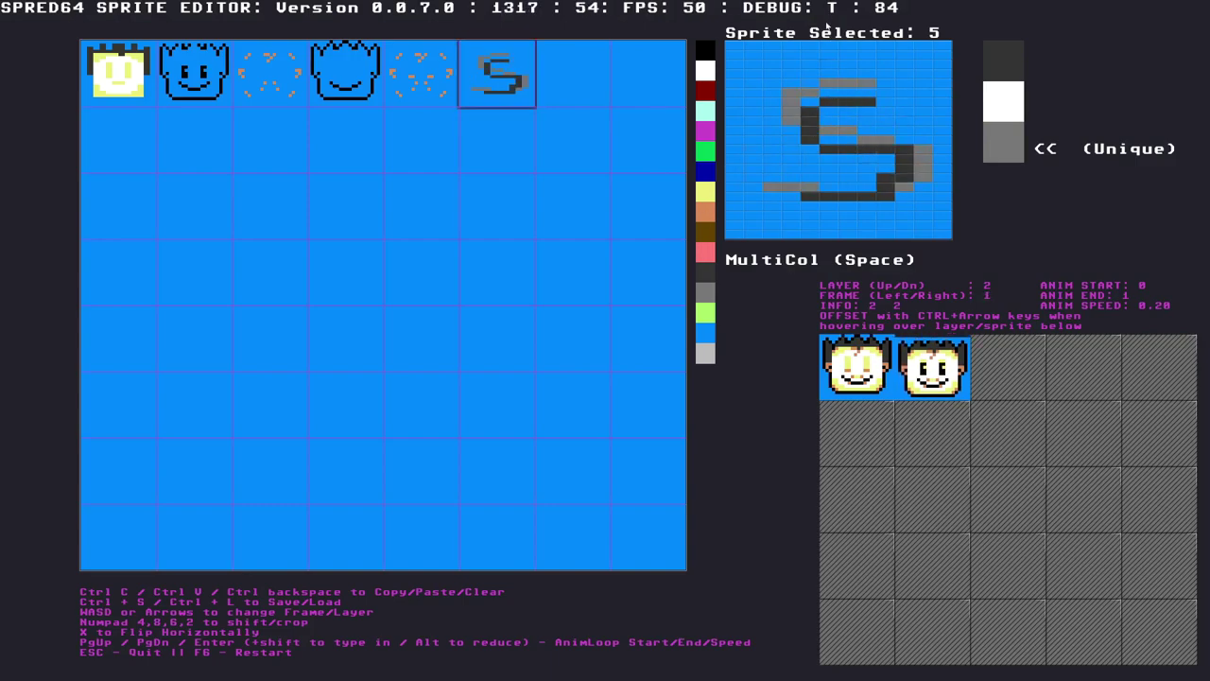
key(x)
key(x)
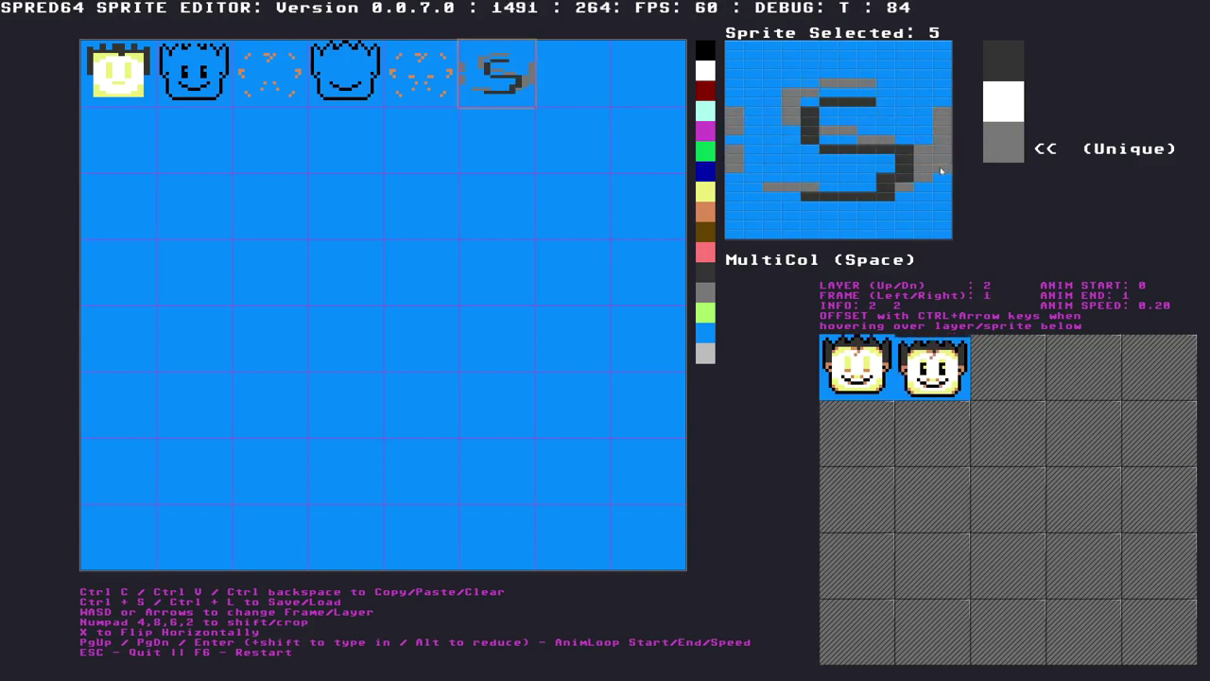
key(x)
key(x)
key(Left)
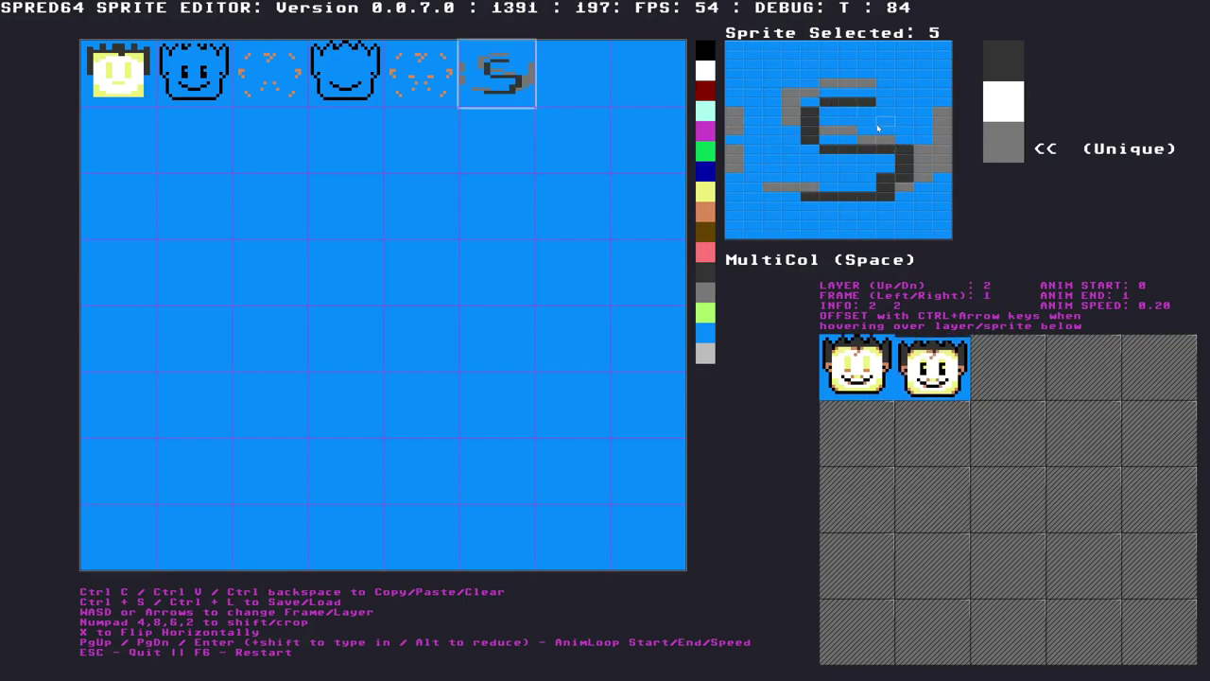
Shift sprite 5 left and right in single-pixel moves to crop the grey blocks off both side edges
key(KP_4)
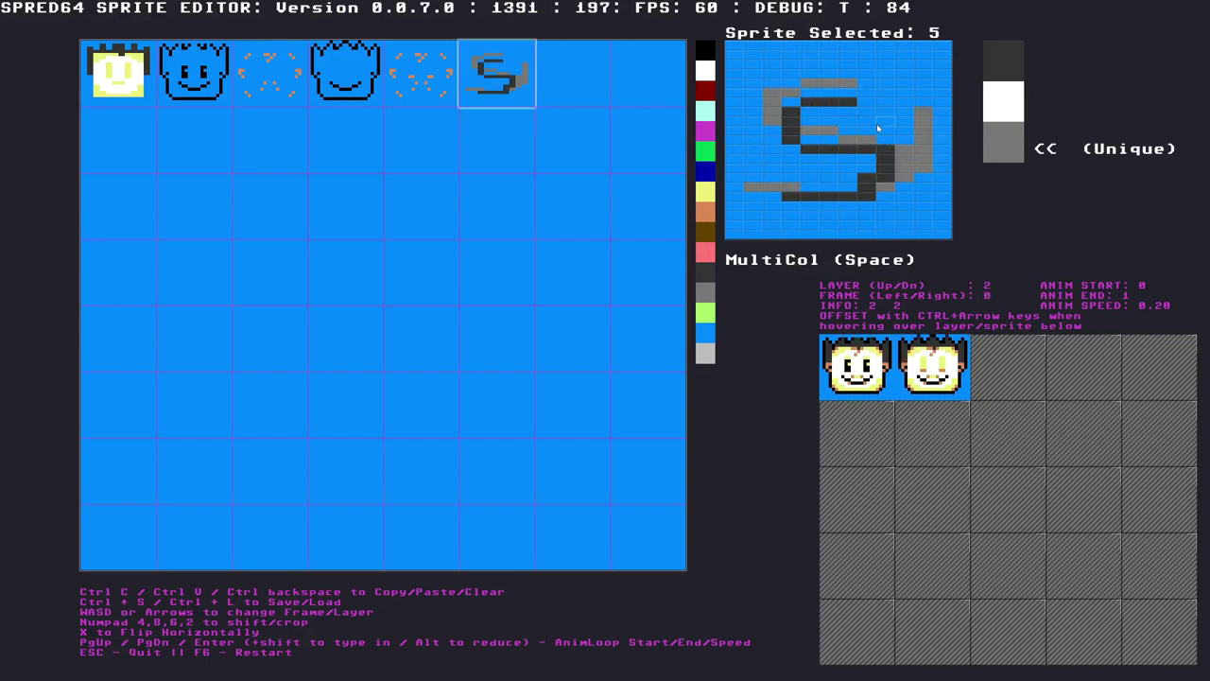
key(KP_4)
key(KP_6)
key(KP_6)
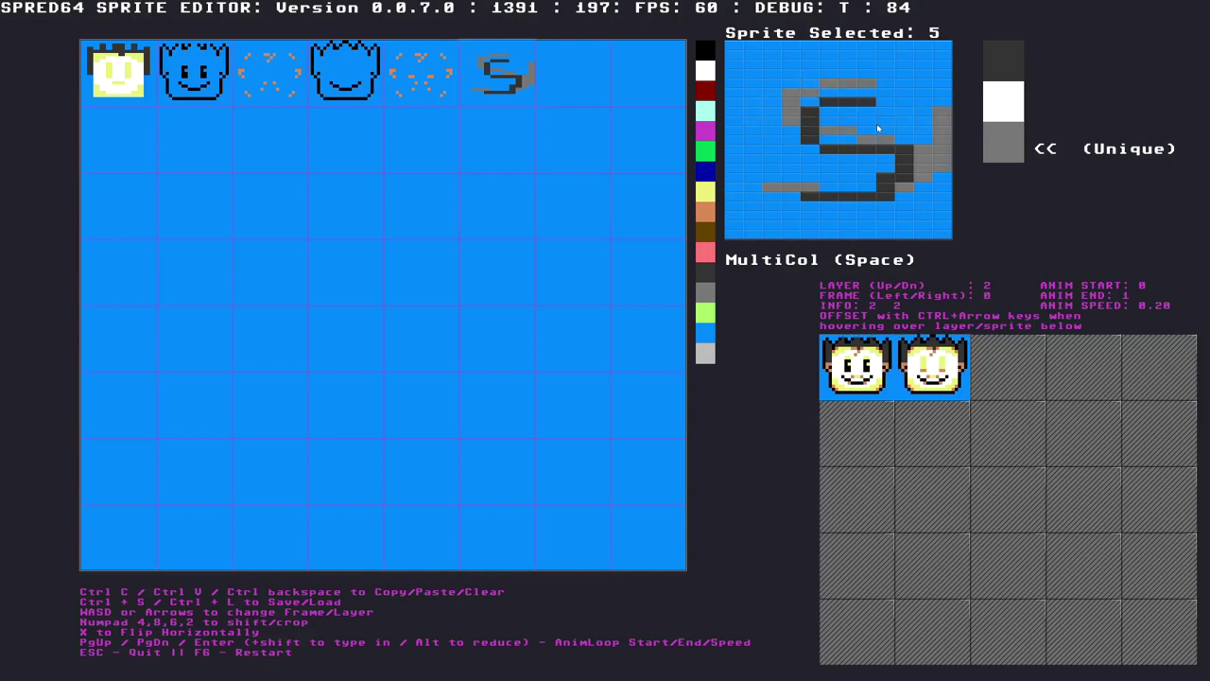
key(KP_4)
key(KP_6)
key(KP_6)
key(KP_4)
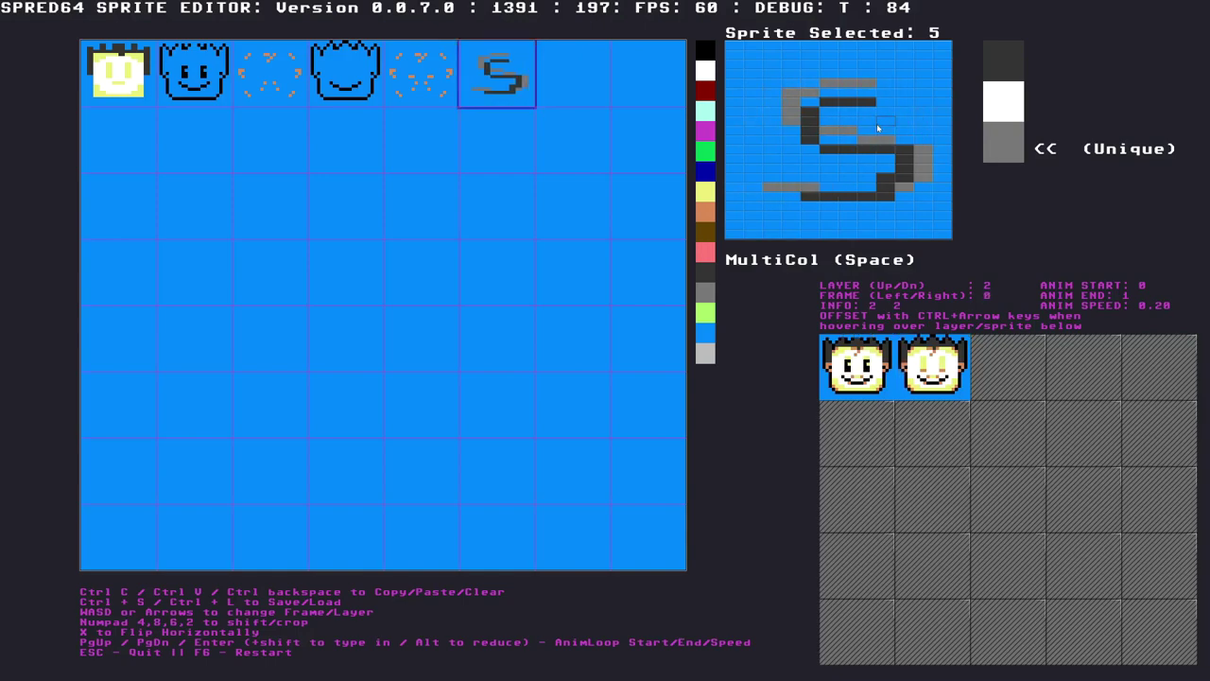
Shift sprite 5 repeatedly left and right past its edges, cropping the S shape down to its central horizontal strips
key(KP_4)
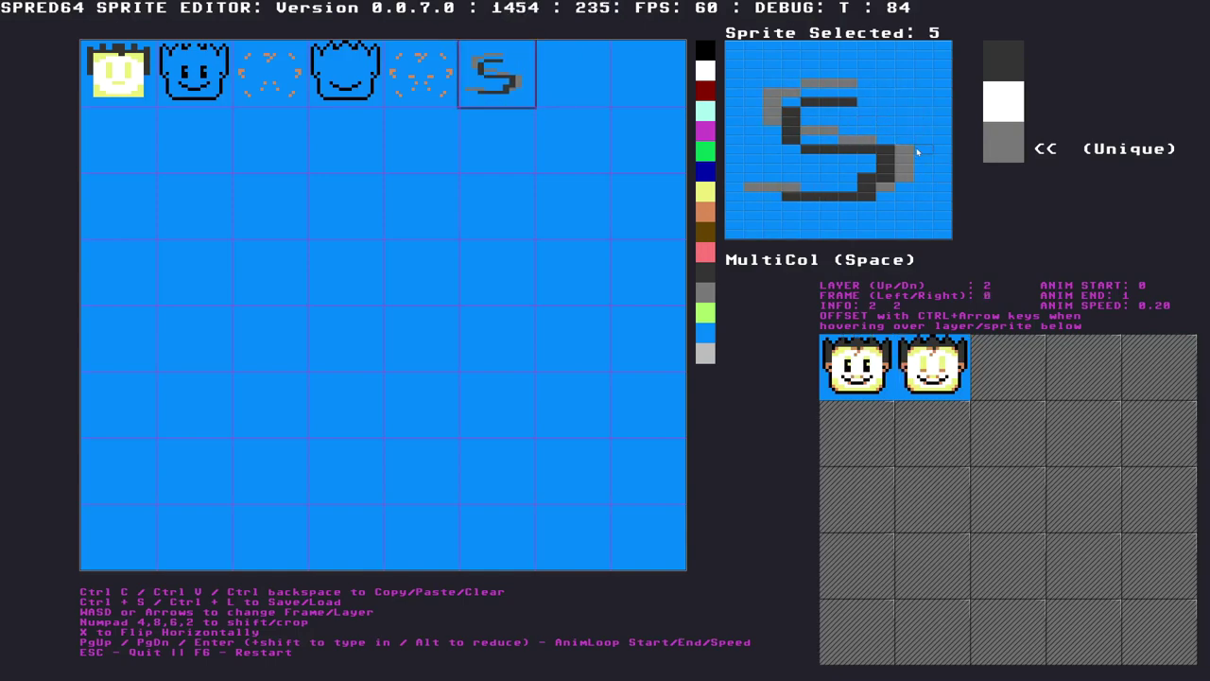
key(KP_4)
key(KP_4)
key(KP_6)
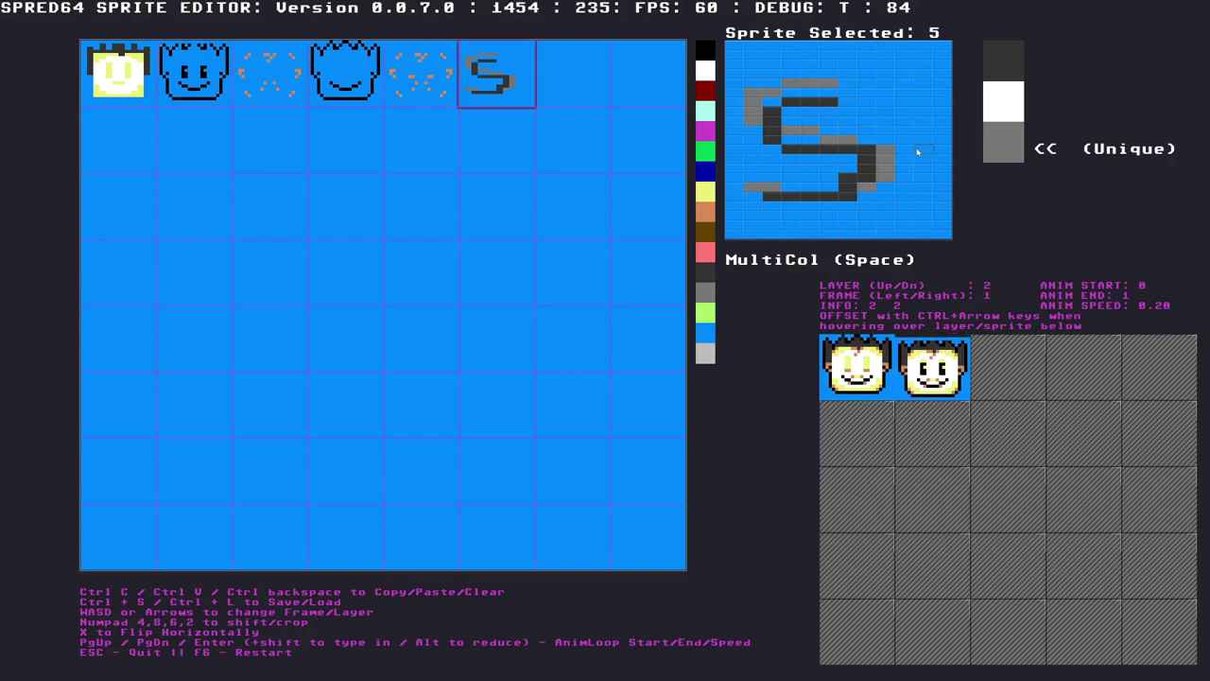
key(KP_6)
key(KP_6)
key(KP_6)
key(KP_6)
key(KP_6)
key(KP_6)
key(KP_4)
key(KP_4)
key(KP_4)
key(KP_4)
key(KP_4)
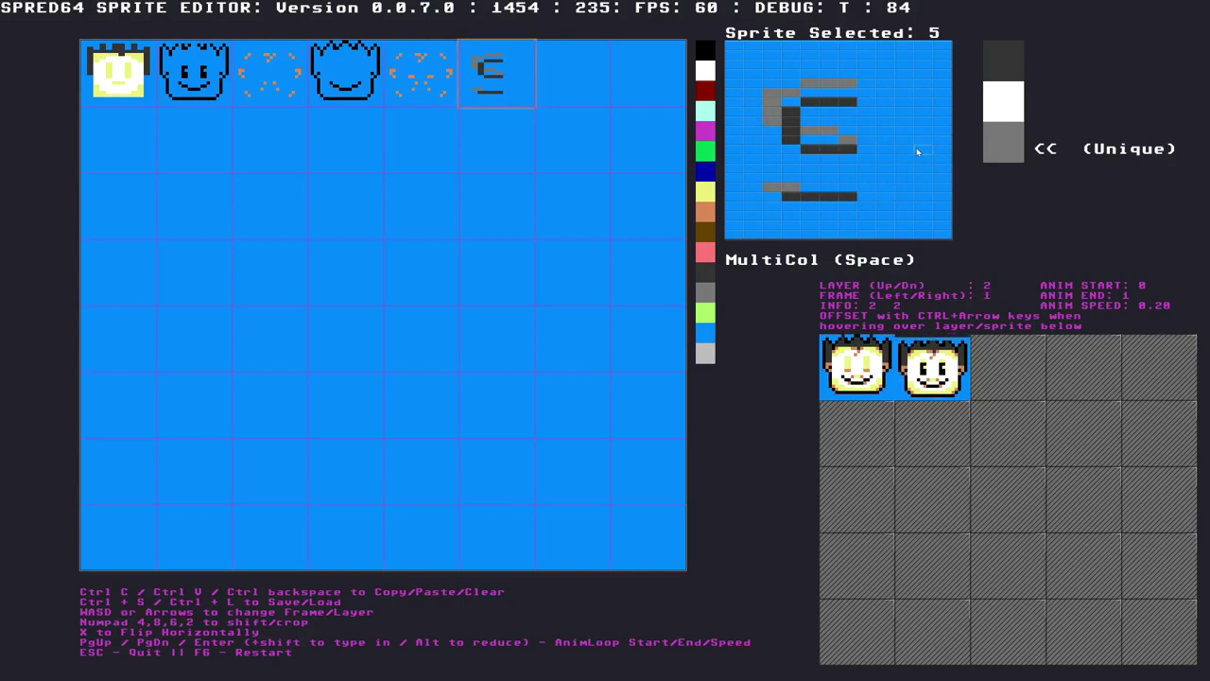
key(KP_4)
key(KP_4)
key(KP_4)
key(KP_4)
key(KP_6)
key(KP_6)
key(KP_6)
key(KP_6)
key(KP_6)
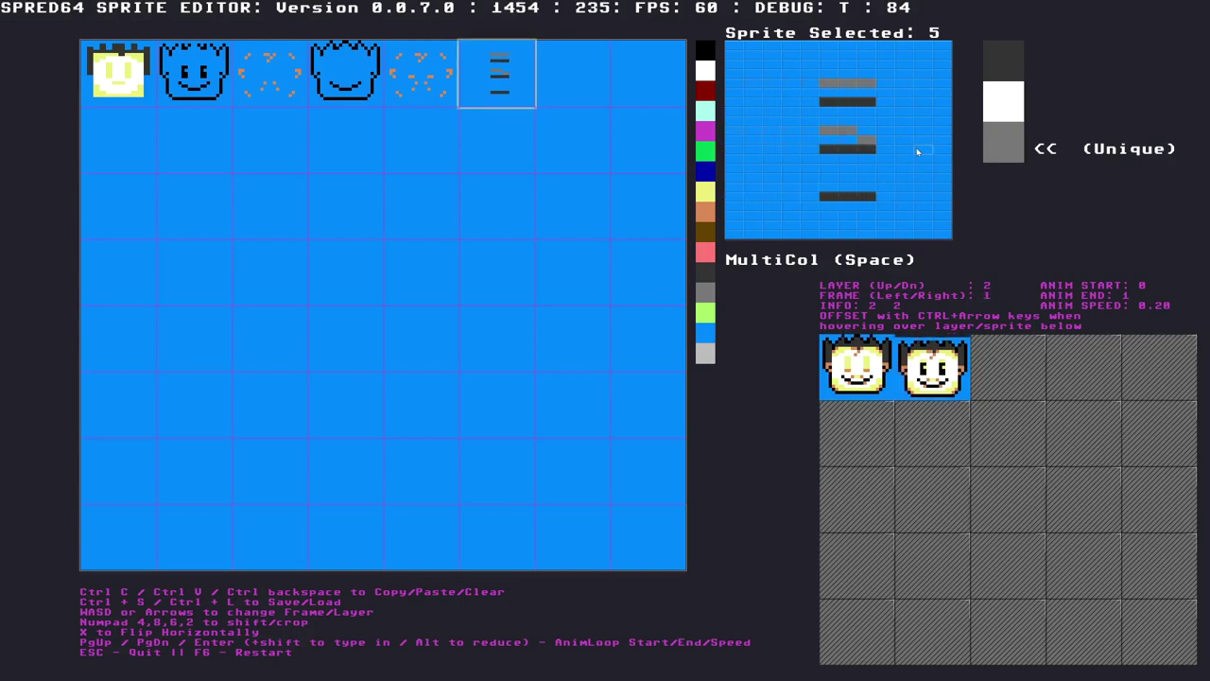
Shift sprite 5 down past its lower edge and partly back up to crop the lowest strip, nudging it left and right by one pixel
key(KP_2)
key(KP_2)
key(KP_2)
key(KP_2)
key(KP_2)
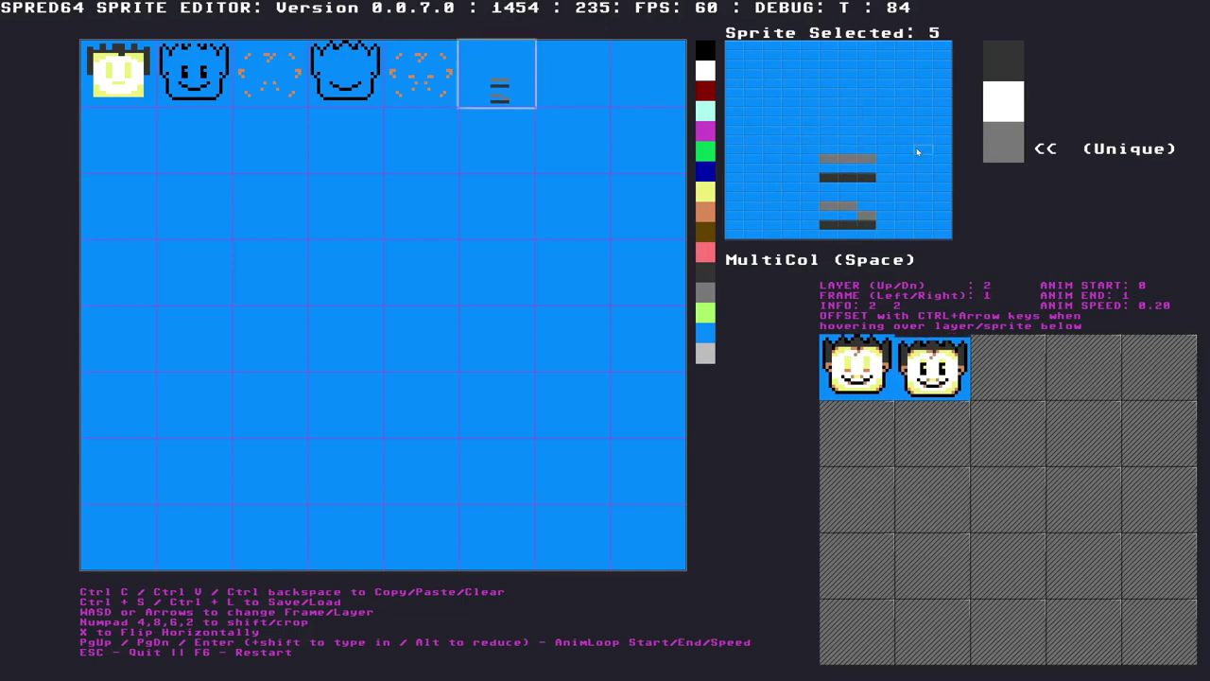
key(KP_2)
key(KP_8)
key(KP_8)
key(KP_8)
key(KP_4)
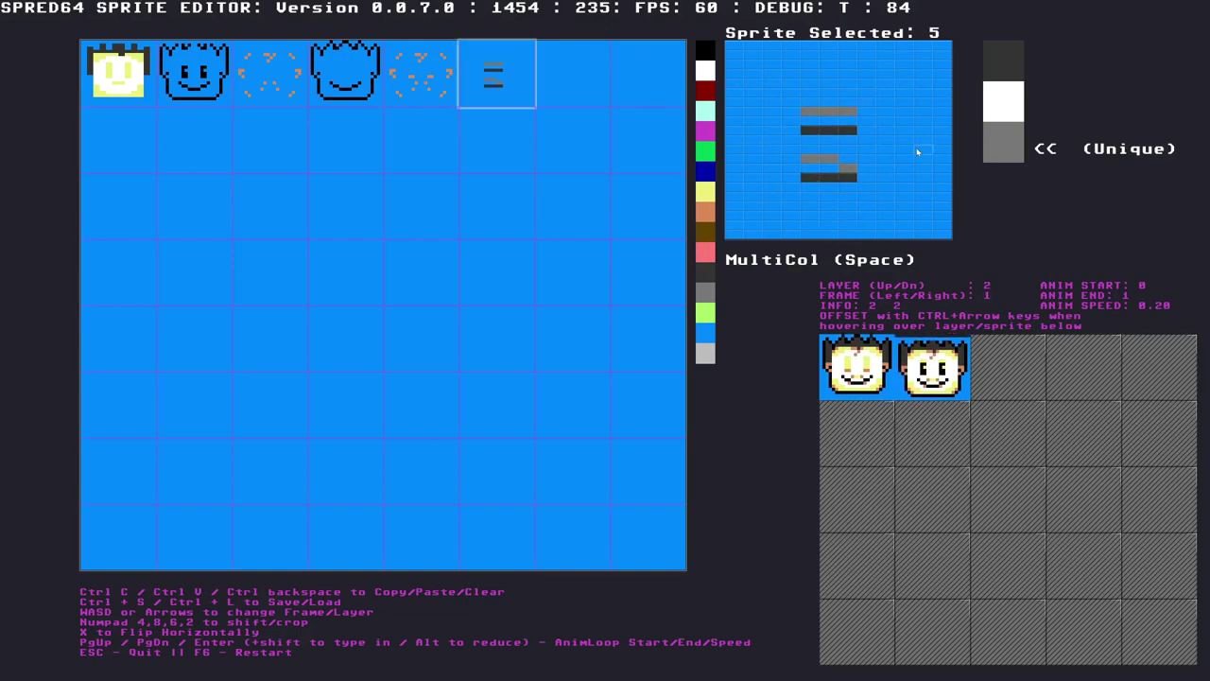
key(KP_6)
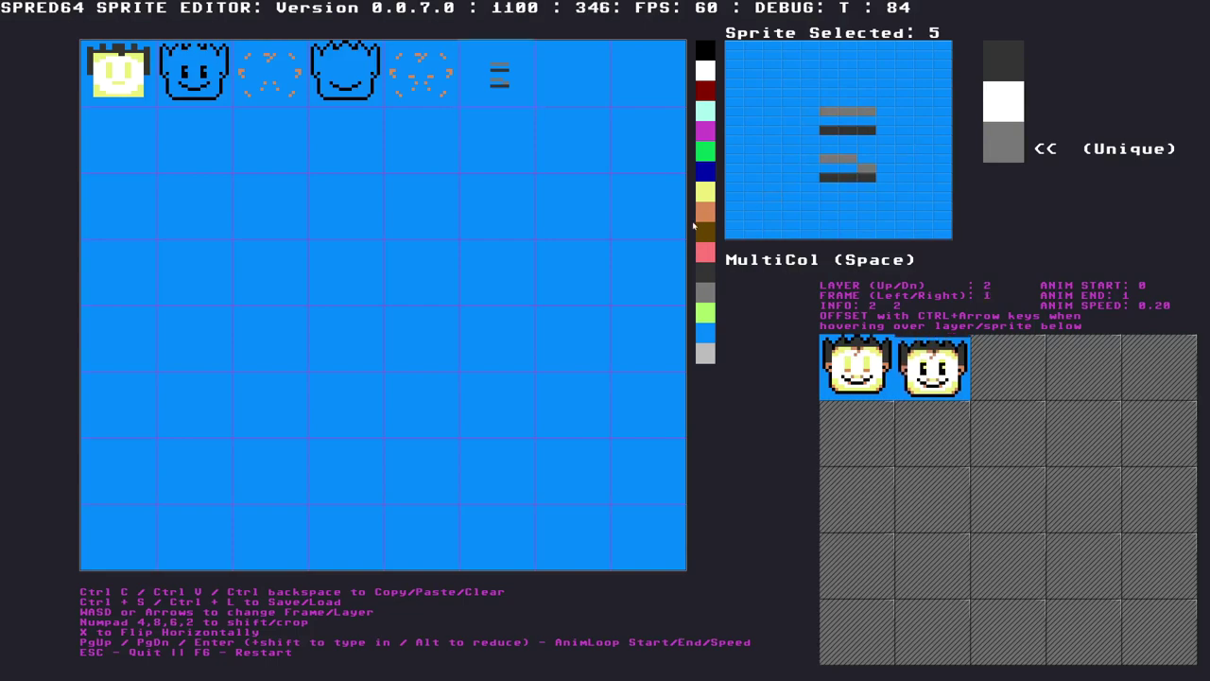